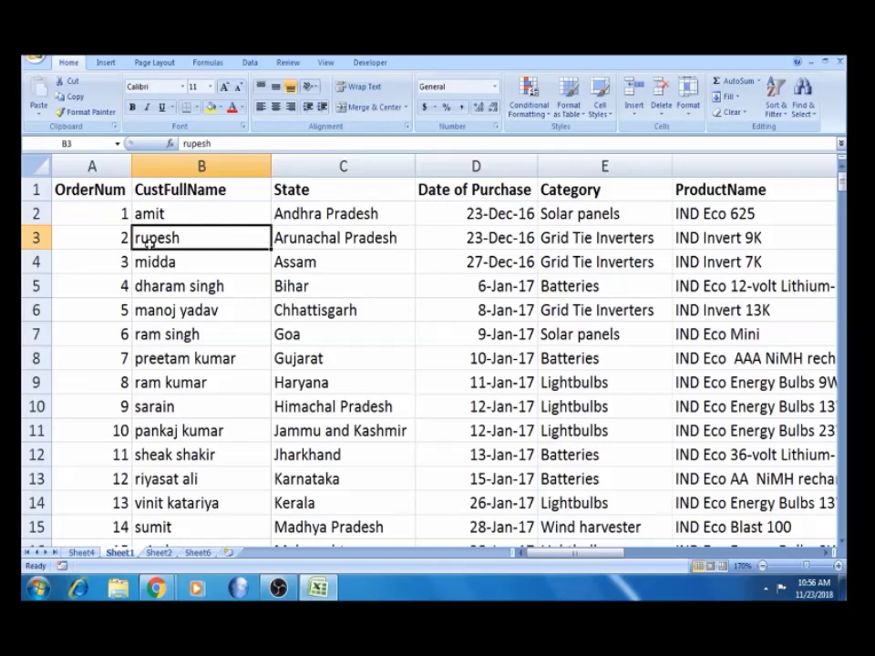
# Create a PivotTable from the customer order data on a new worksheet.
pyautogui.click(159, 210)
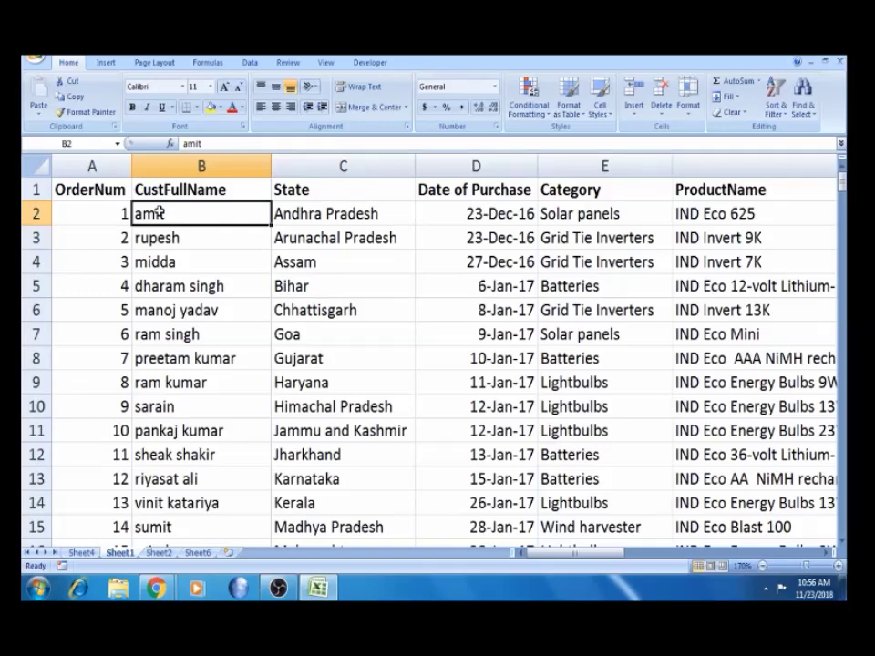
pyautogui.click(156, 238)
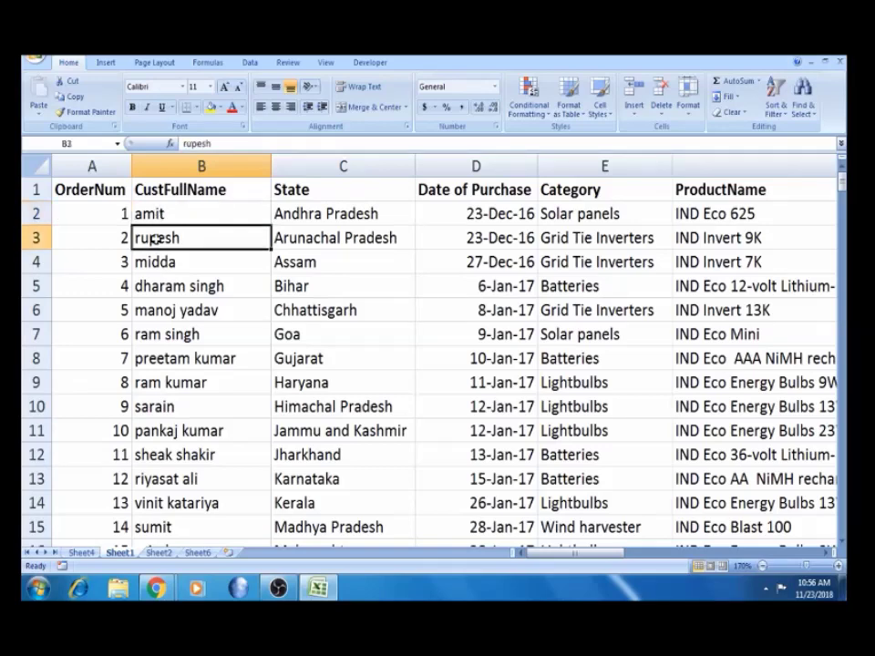
pyautogui.click(181, 288)
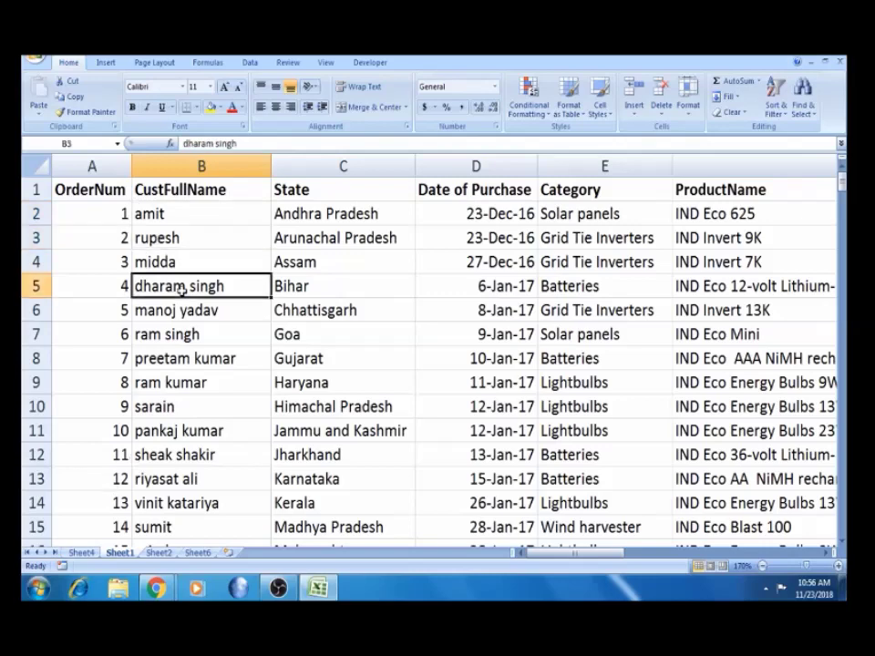
pyautogui.click(107, 65)
pyautogui.click(42, 102)
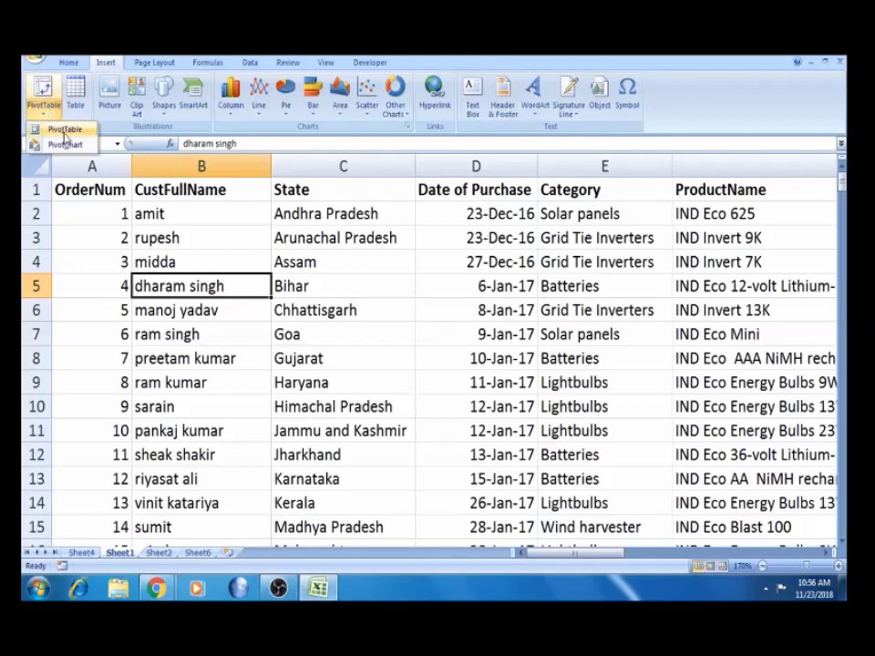
pyautogui.click(64, 130)
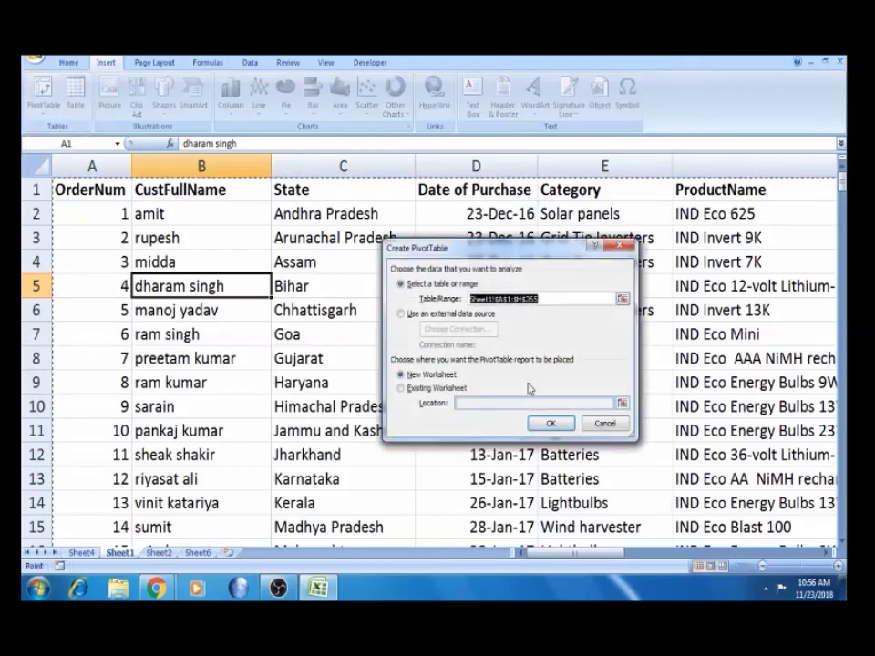
pyautogui.click(555, 422)
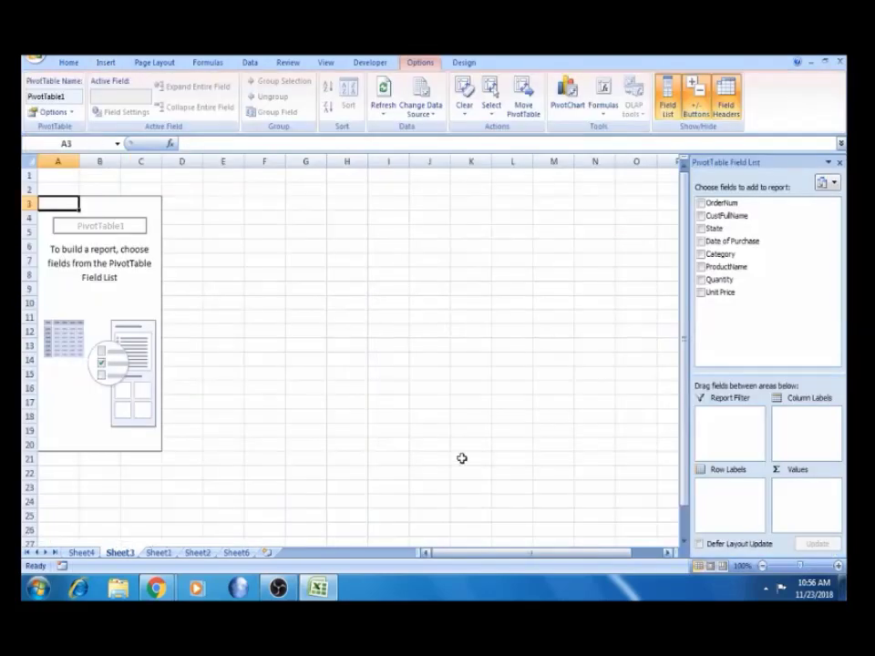
# Put State and Category in Row Labels and Sum of Unit Price in Values.
pyautogui.scroll(2, 627, 426)
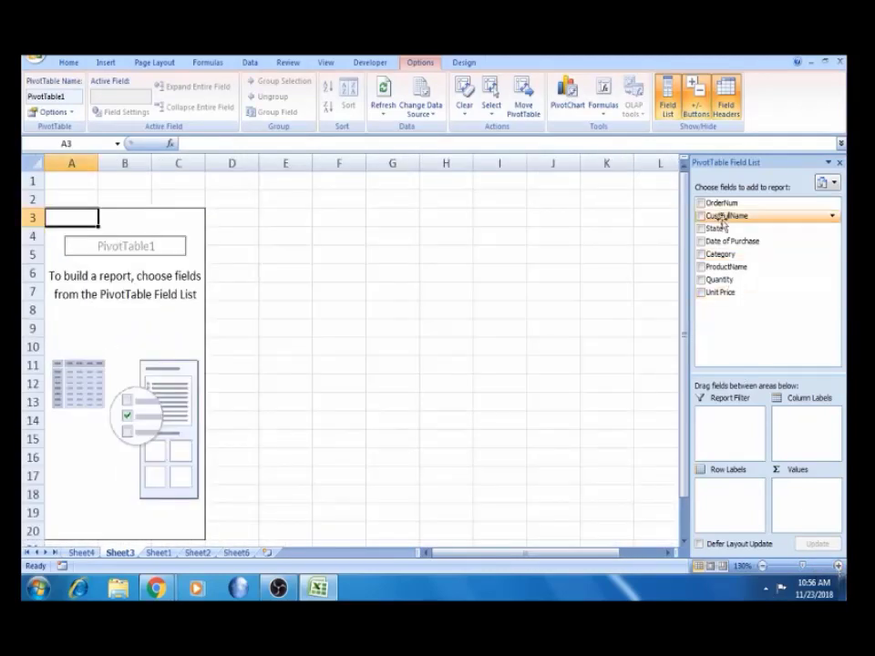
pyautogui.moveTo(715, 229); pyautogui.dragTo(720, 515)
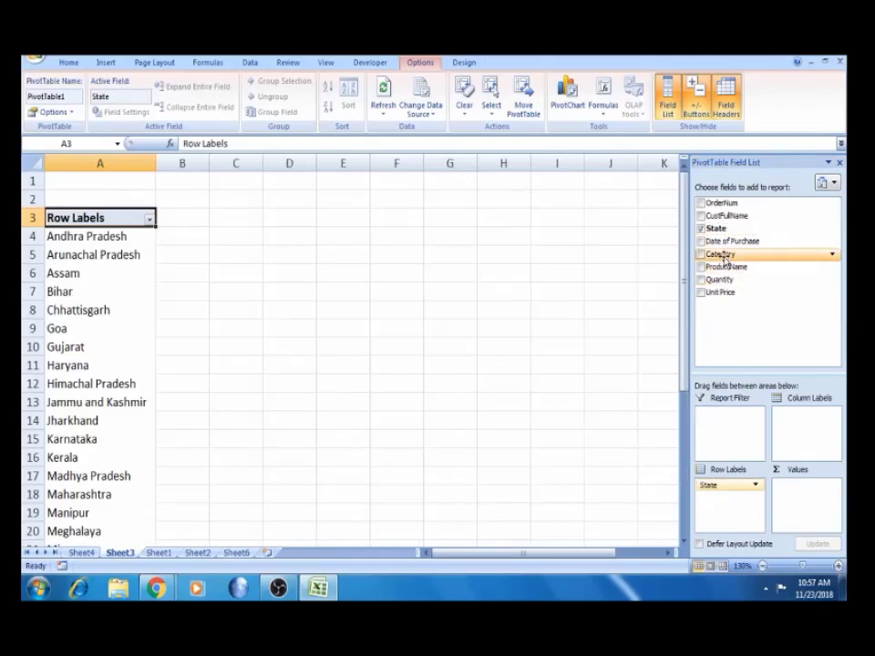
pyautogui.moveTo(722, 258); pyautogui.dragTo(730, 511)
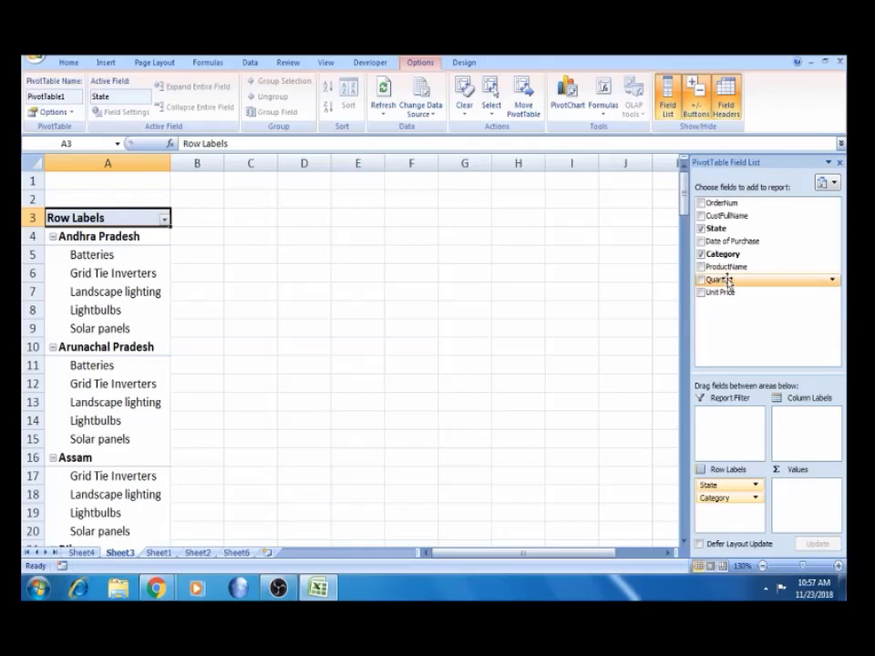
pyautogui.moveTo(730, 291); pyautogui.dragTo(807, 499)
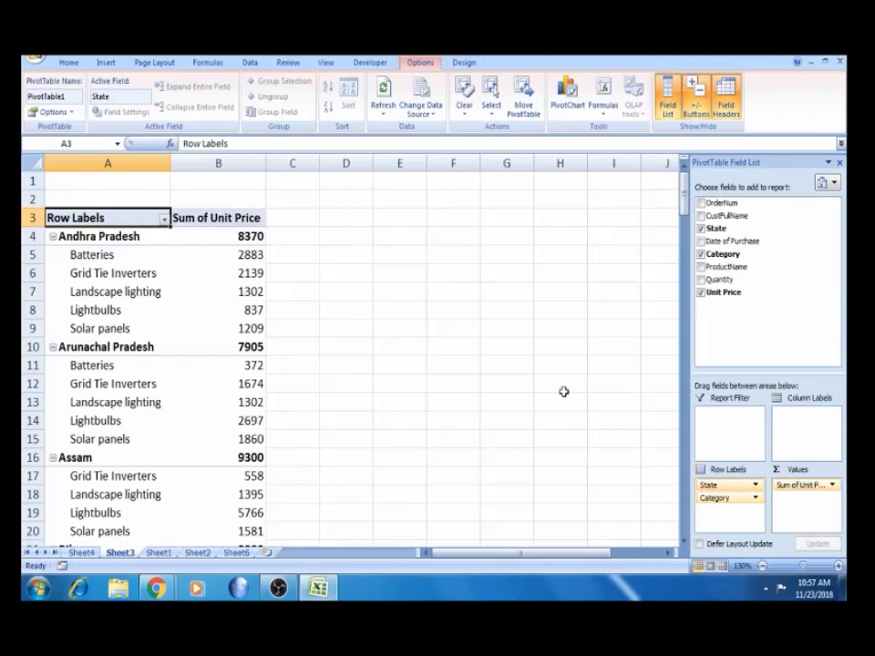
# Check the Andhra Pradesh Grid Tie Inverters and Batteries totals, then show Sheet2.
pyautogui.click(239, 274)
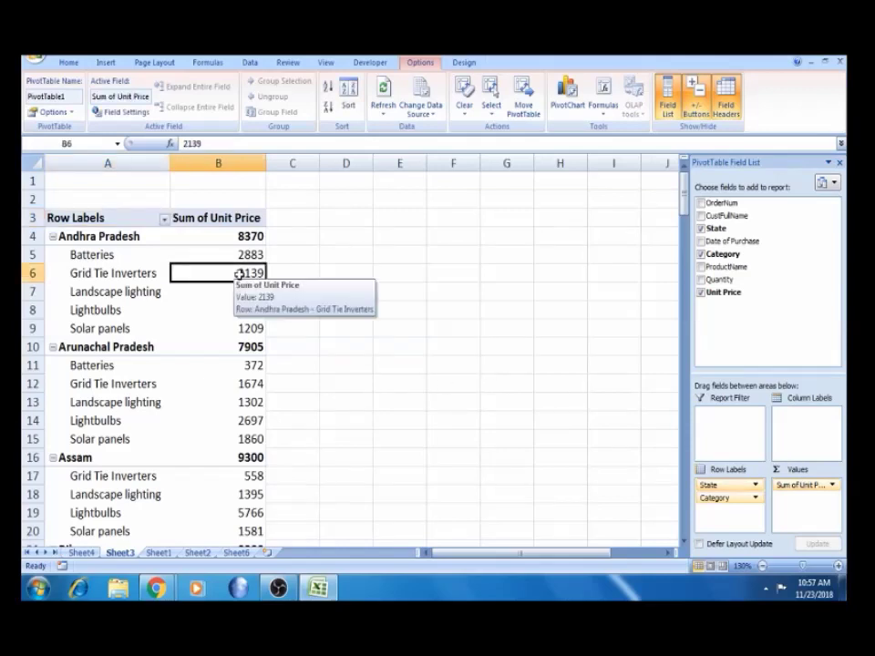
pyautogui.click(240, 255)
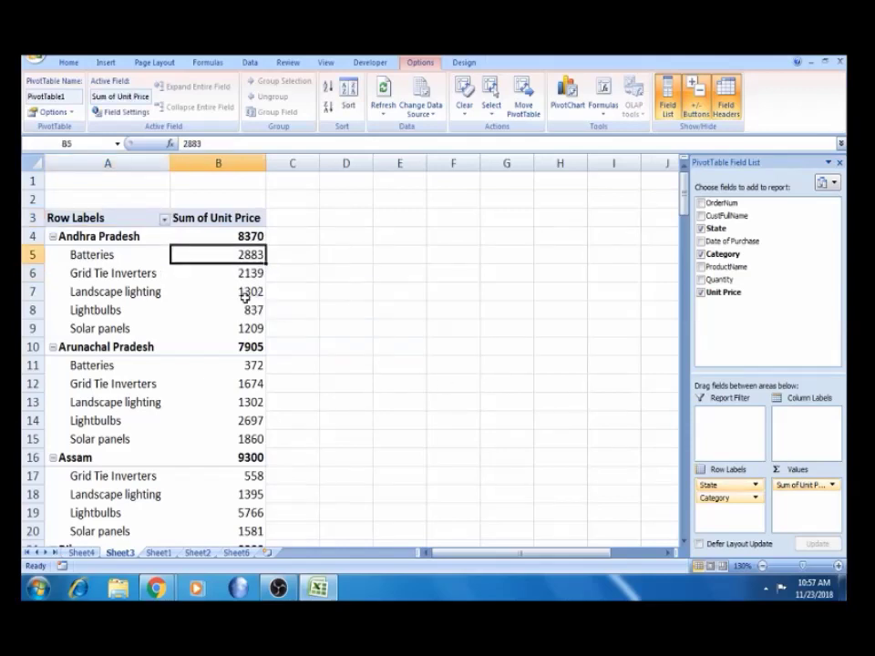
pyautogui.click(202, 552)
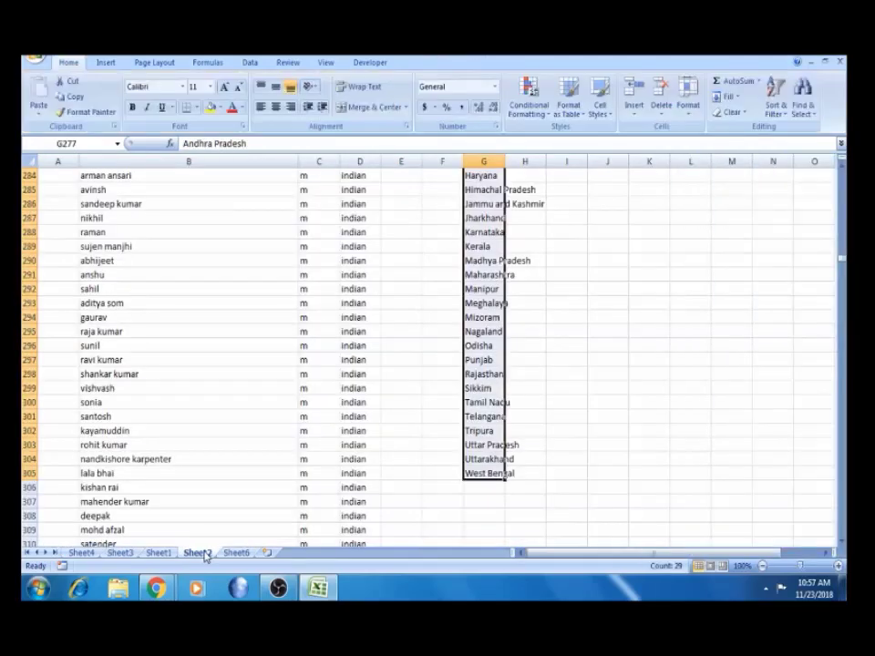
# Go to Sheet1 and move to the empty cell I2 beside Quantity and Unit Price.
pyautogui.click(235, 553)
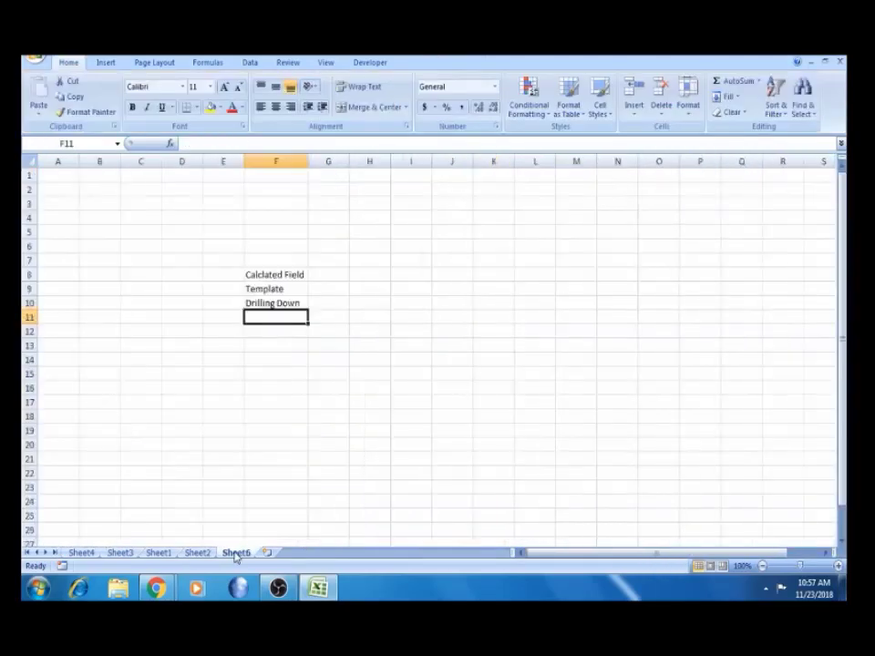
pyautogui.click(285, 275)
pyautogui.click(158, 552)
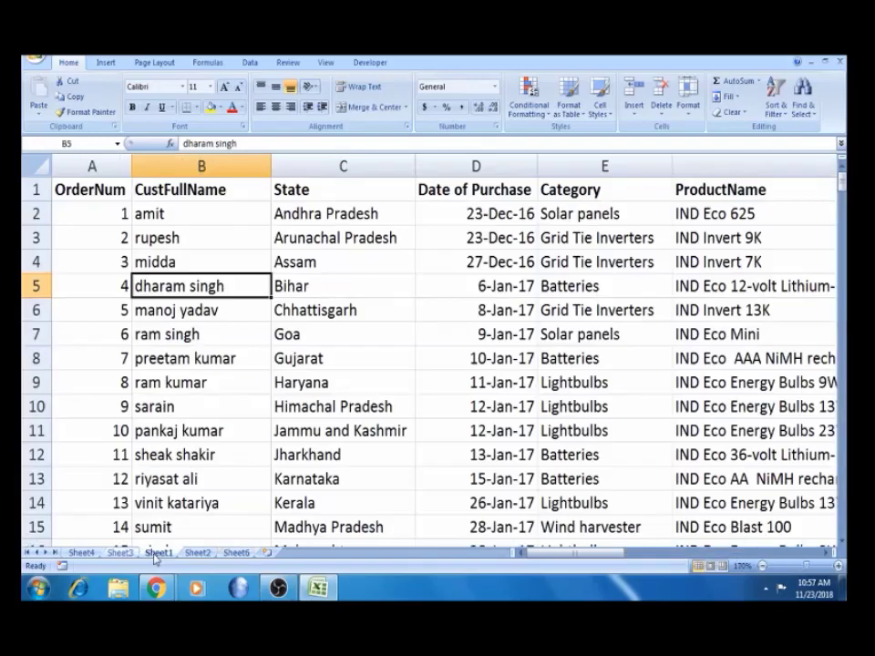
pyautogui.click(482, 340)
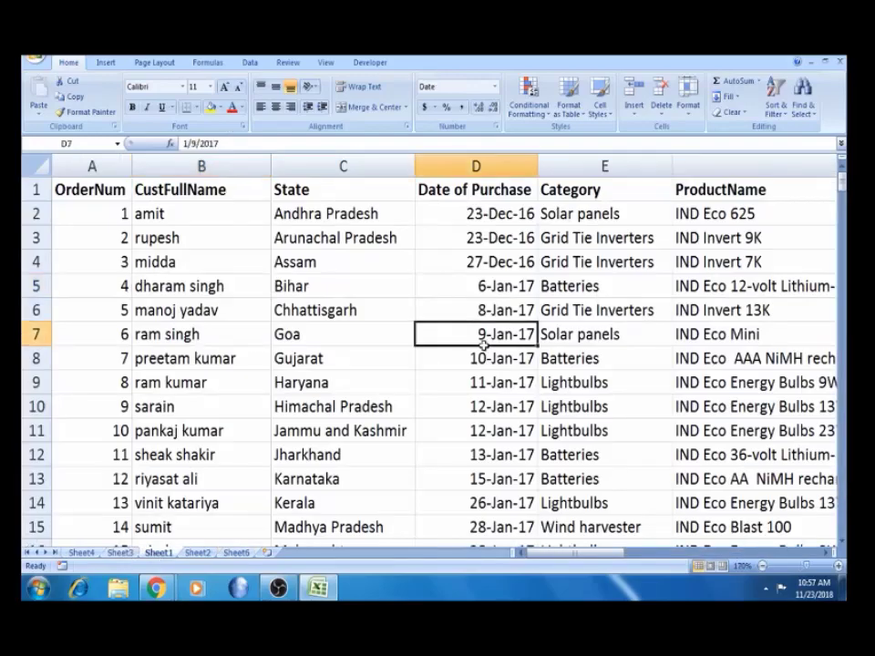
pyautogui.press('Right')
pyautogui.press('Right')
pyautogui.press('Right')
pyautogui.press('Right')
pyautogui.press('Left')
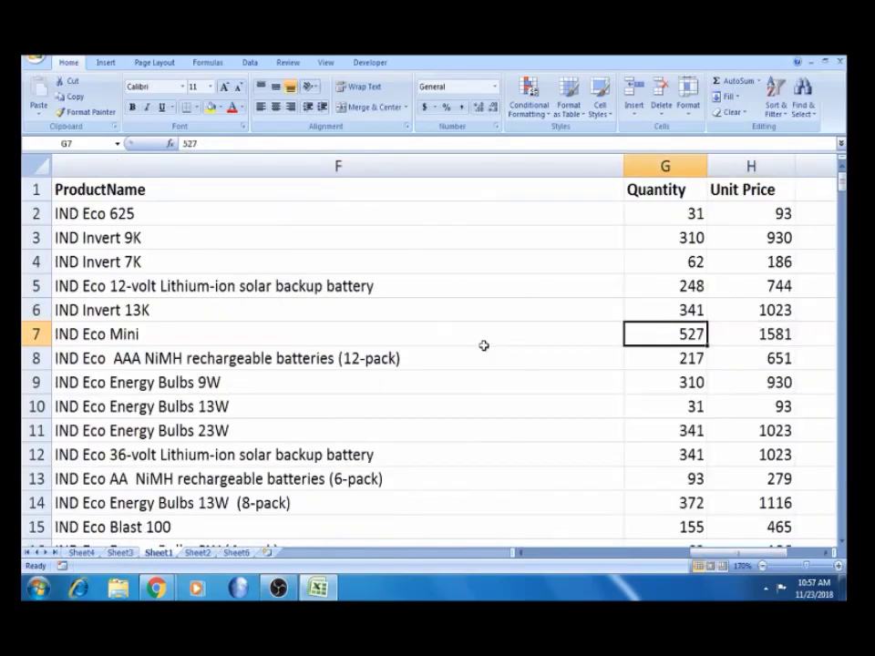
pyautogui.press('Right')
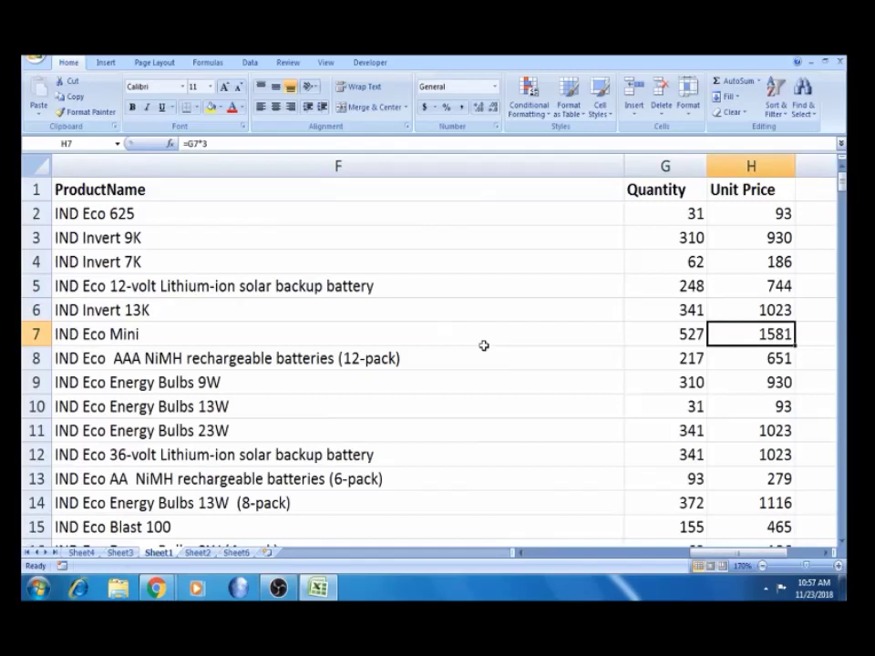
pyautogui.press('Right')
pyautogui.press('Up')
pyautogui.press('Up')
pyautogui.press('Up')
pyautogui.press('Up')
pyautogui.press('Up')
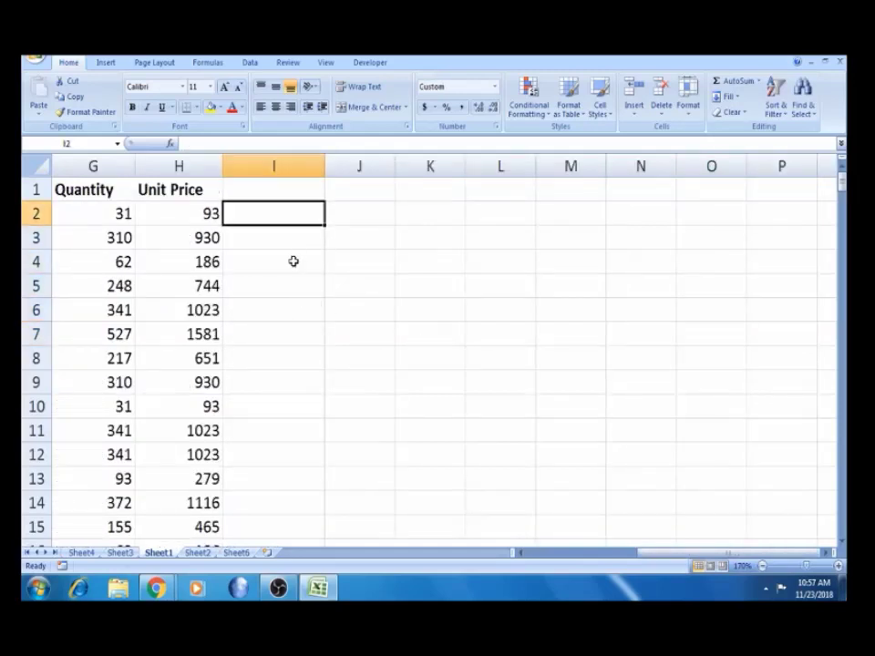
# Enter the formula =G2*H2 in cell I2.
pyautogui.write('=')
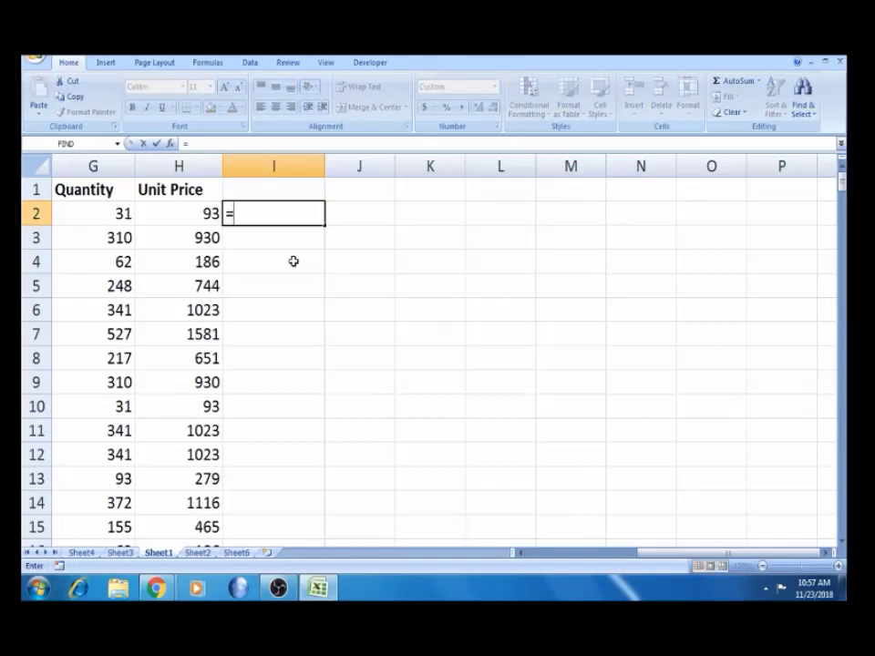
pyautogui.click(100, 215)
pyautogui.write('*')
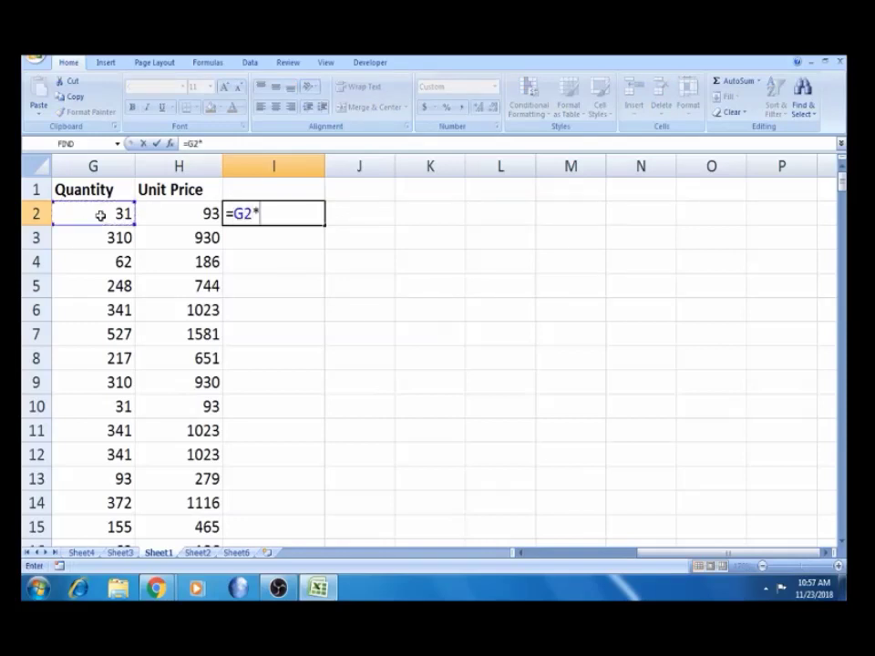
pyautogui.click(159, 214)
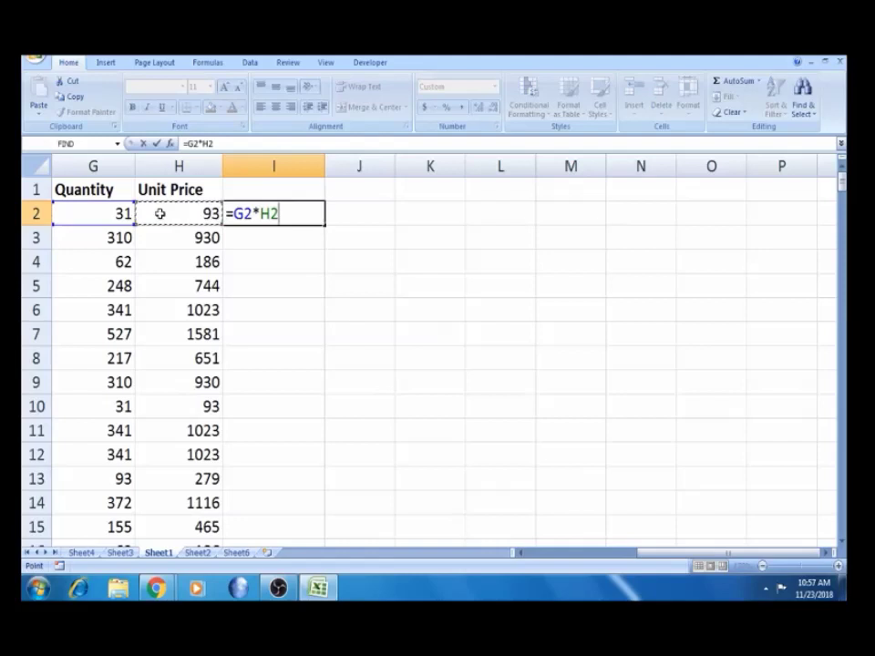
pyautogui.press('Return')
# Fill the product formula down column I, then delete all of column I.
pyautogui.click(242, 214)
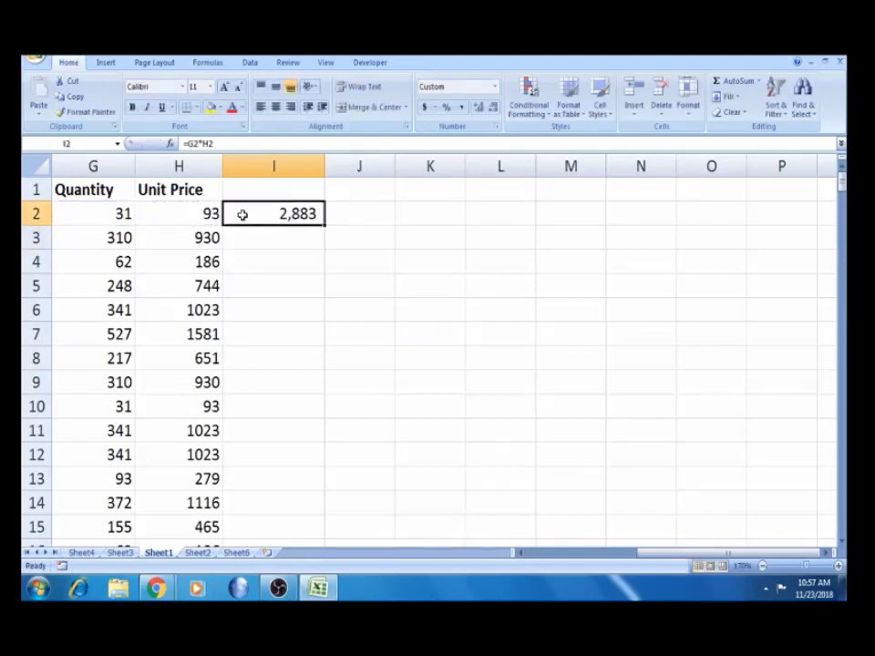
pyautogui.doubleClick(325, 224)
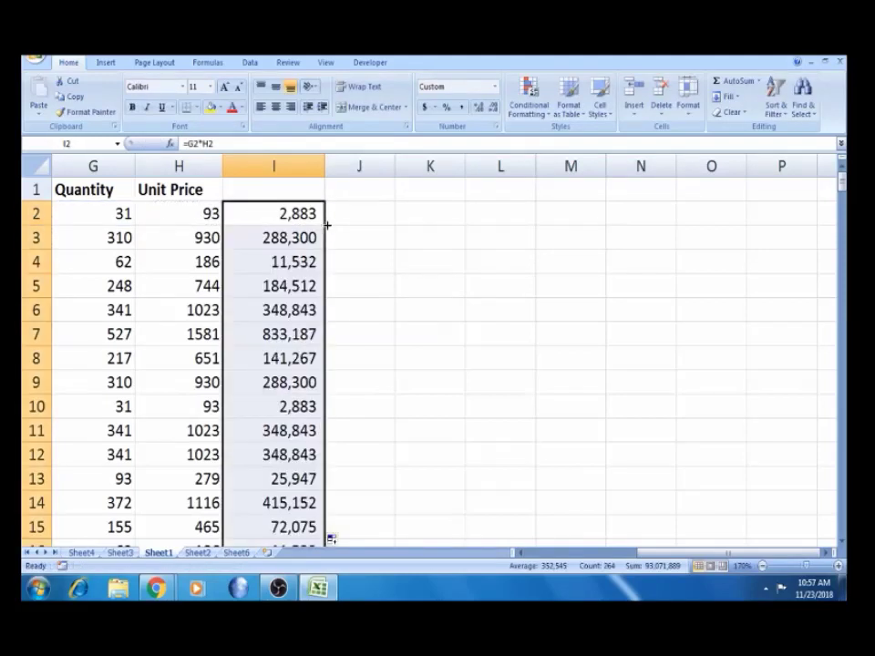
pyautogui.click(281, 216)
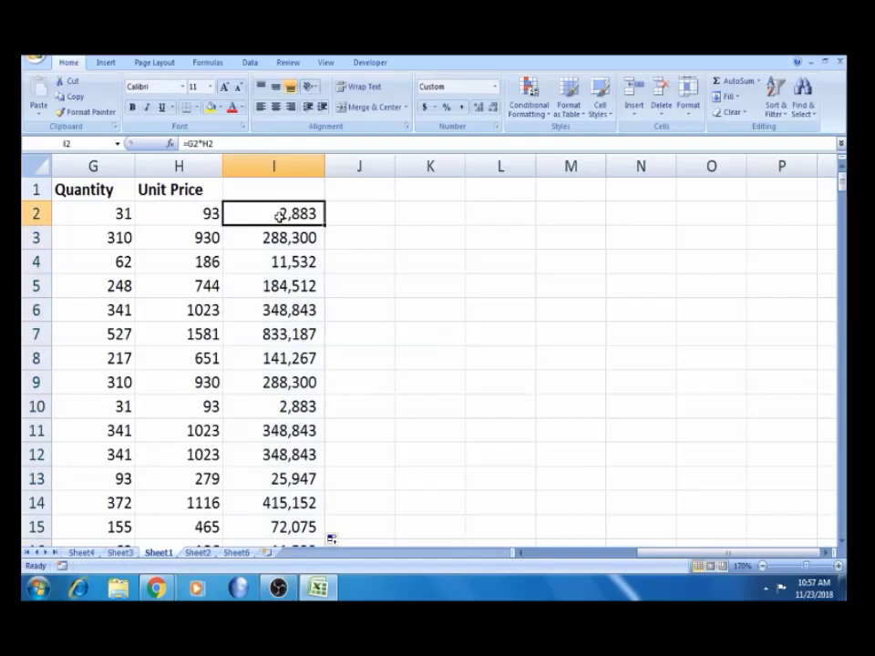
pyautogui.click(278, 167)
pyautogui.press('Delete')
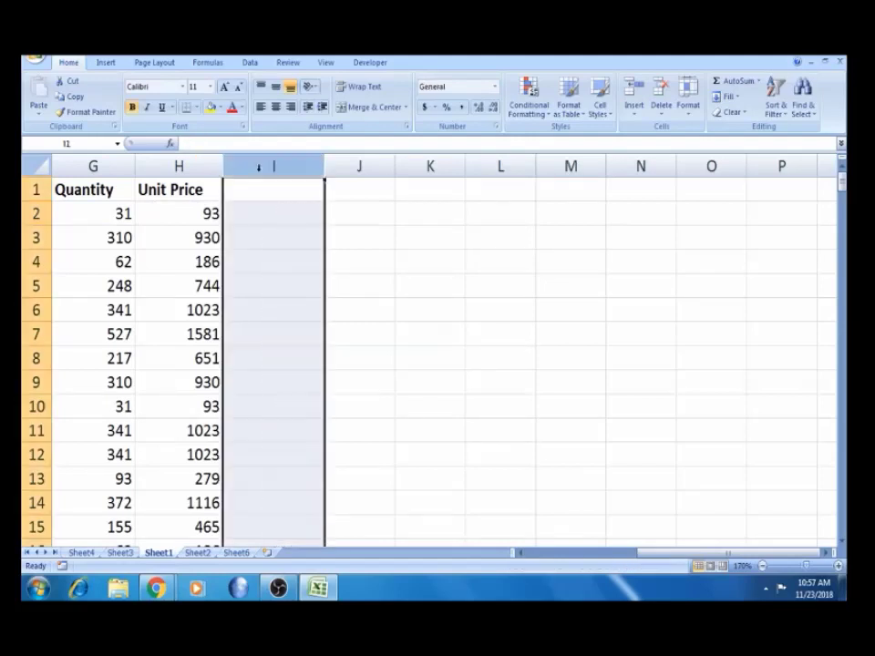
pyautogui.click(174, 259)
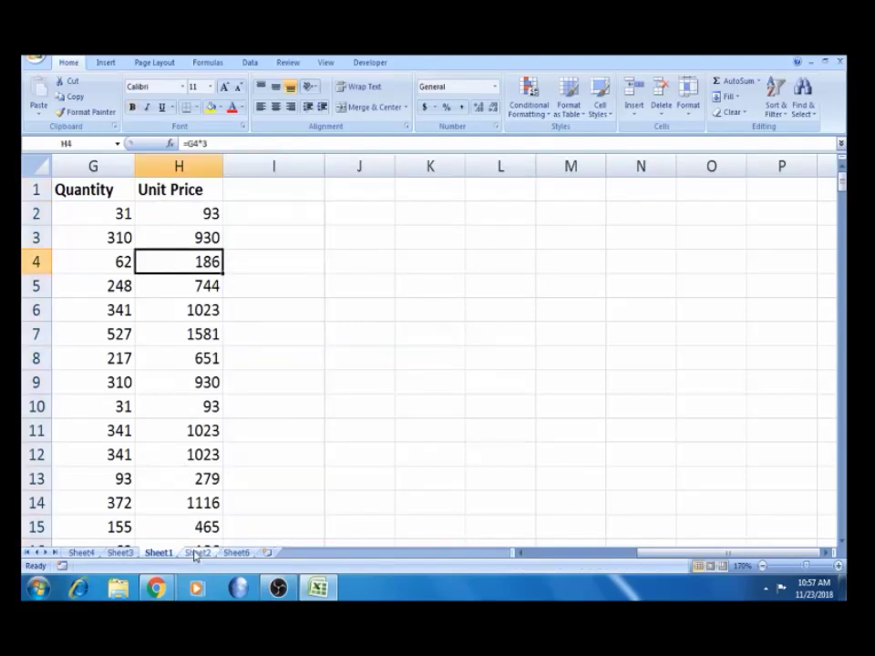
# Rename the Sheet4 tab to 'Pivot Table'.
pyautogui.click(196, 553)
pyautogui.click(228, 553)
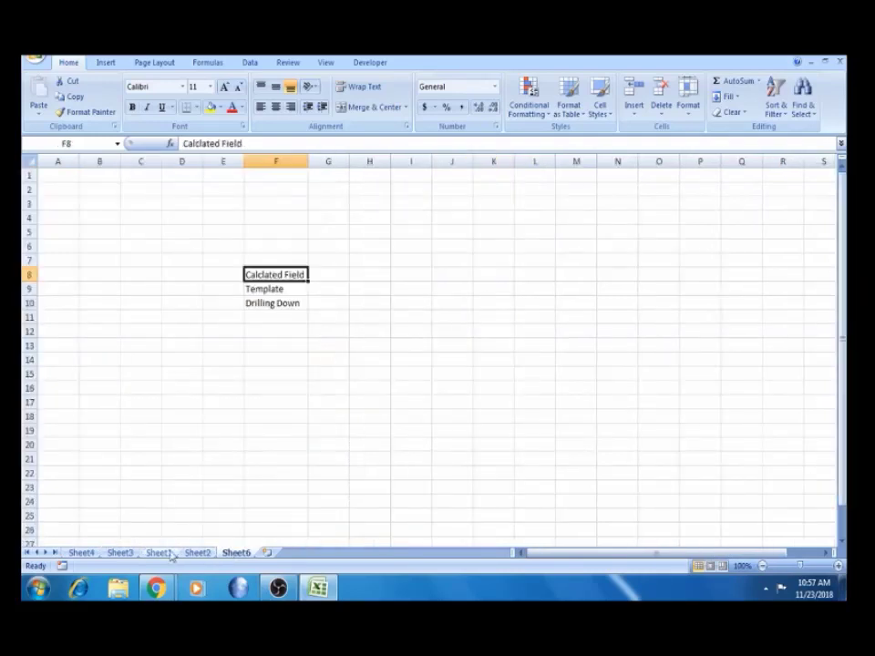
pyautogui.click(81, 553)
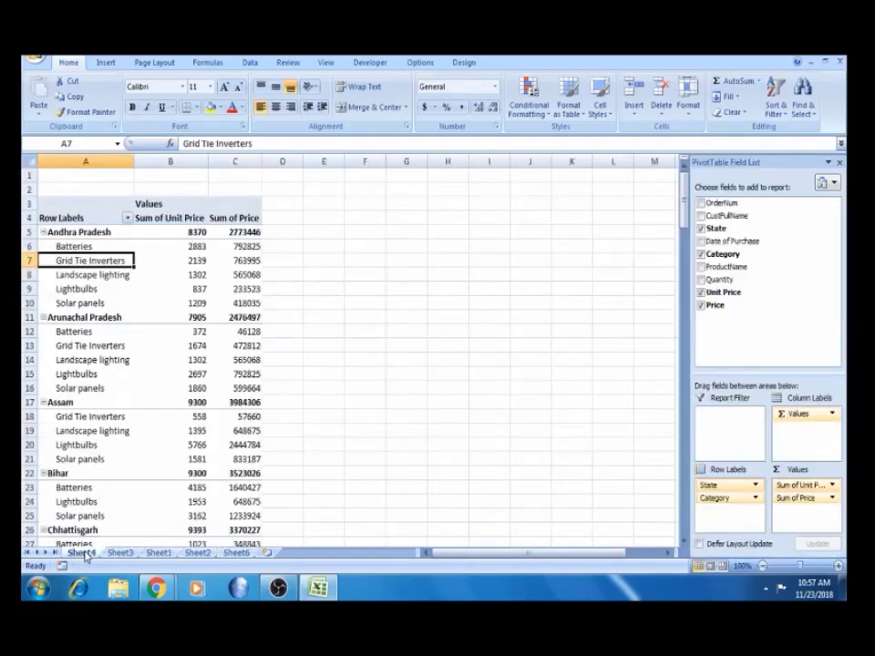
pyautogui.doubleClick(81, 553)
pyautogui.write('Pivot')
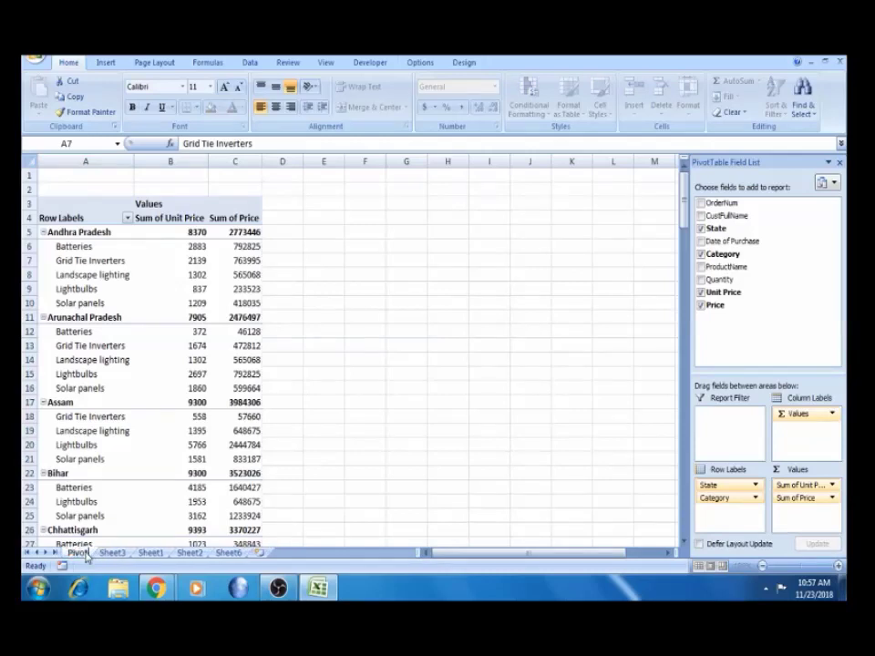
pyautogui.press('Return')
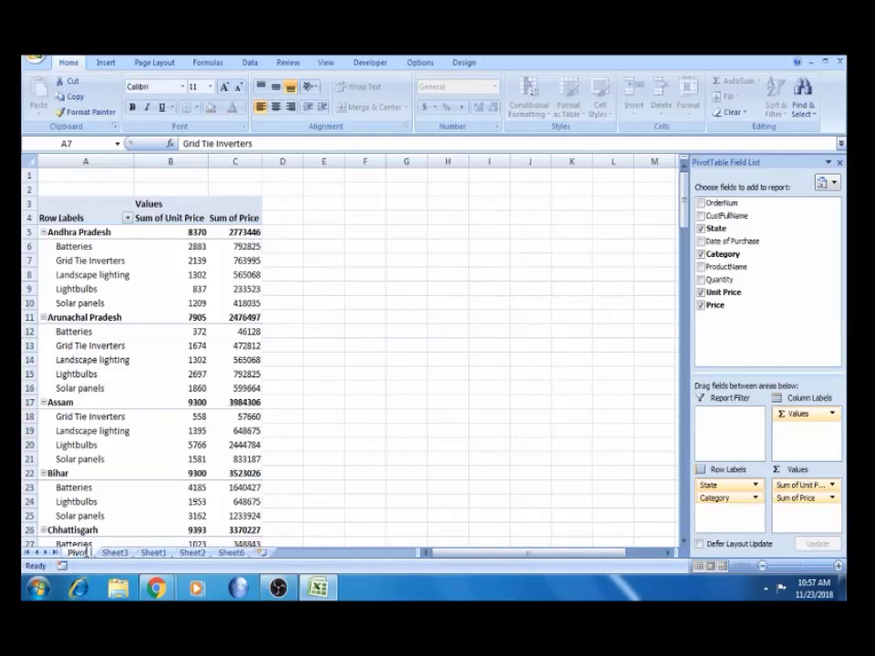
pyautogui.write('Table')
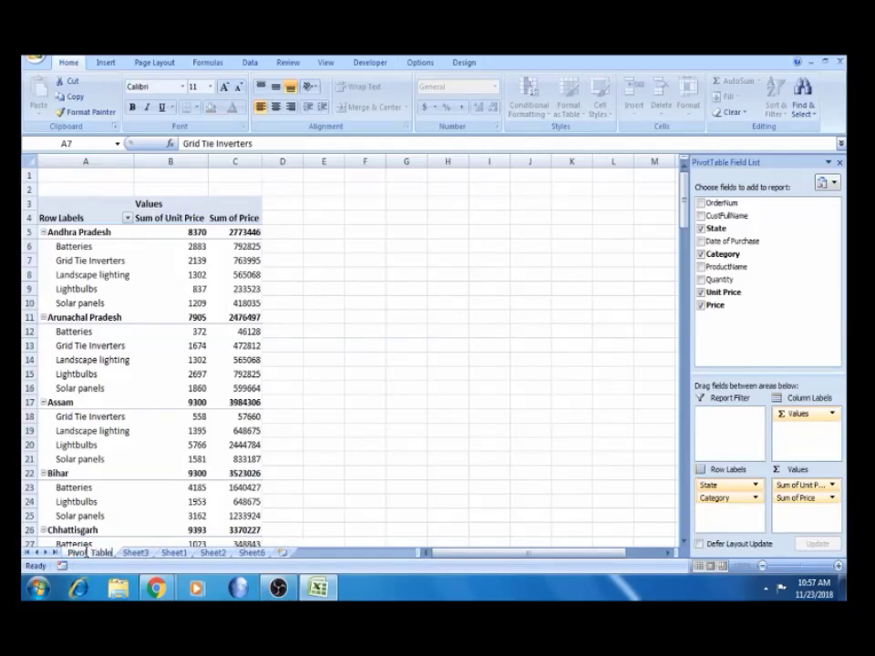
# Drag Sum of Price out of the pivot Values, leaving Sum of Unit Price.
pyautogui.click(332, 372)
pyautogui.click(108, 374)
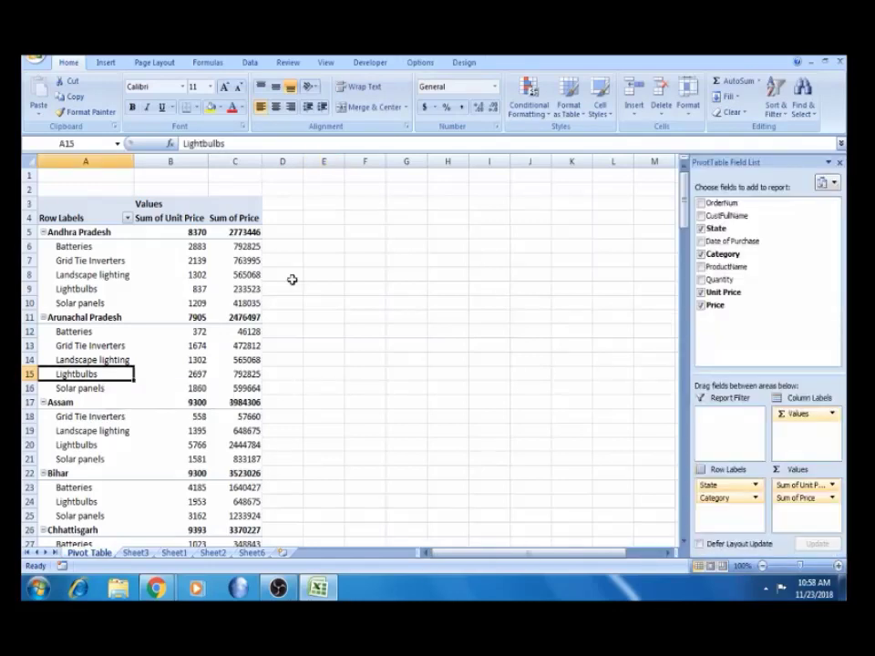
pyautogui.click(283, 249)
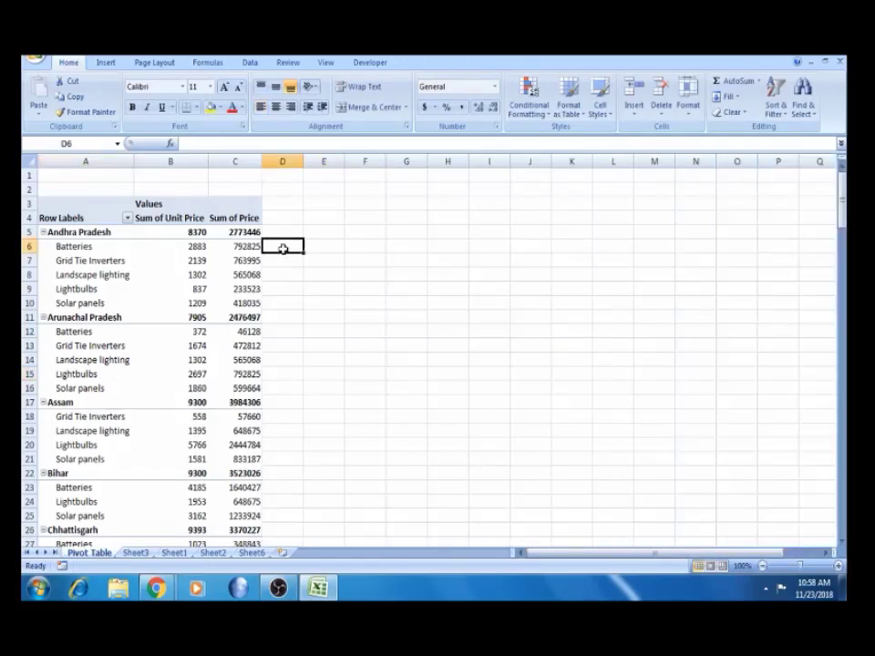
pyautogui.click(244, 218)
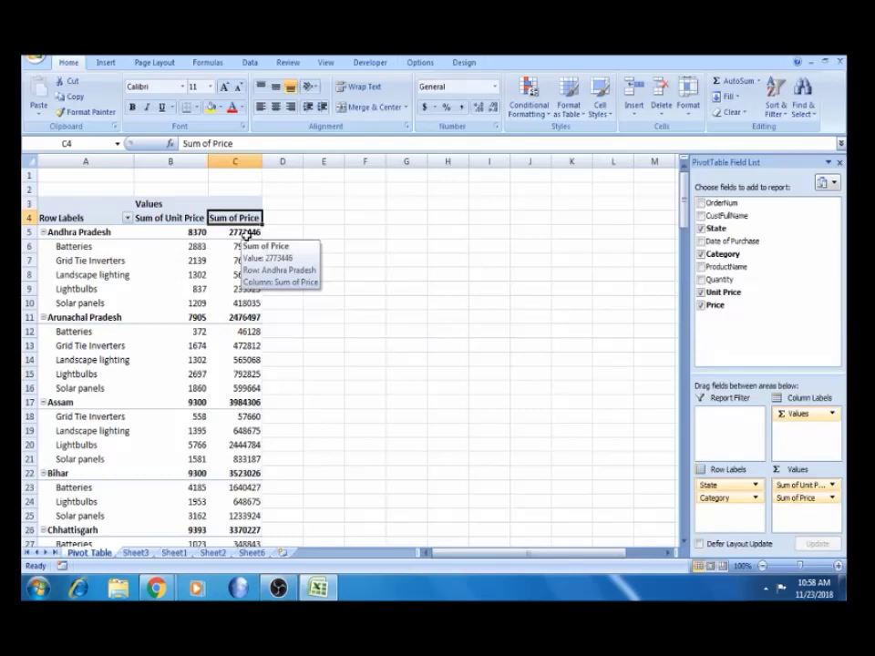
pyautogui.click(179, 211)
pyautogui.click(181, 219)
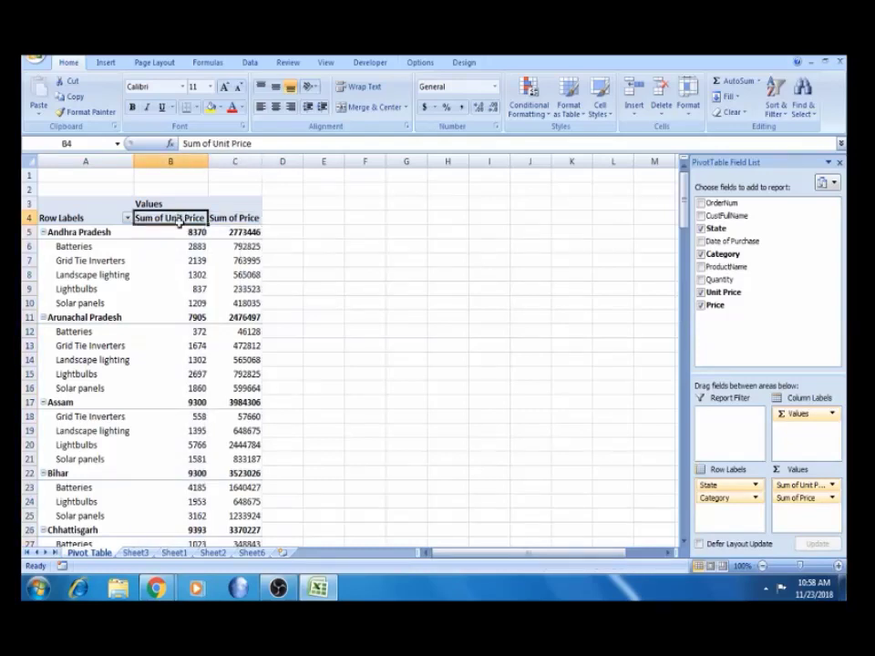
pyautogui.click(279, 247)
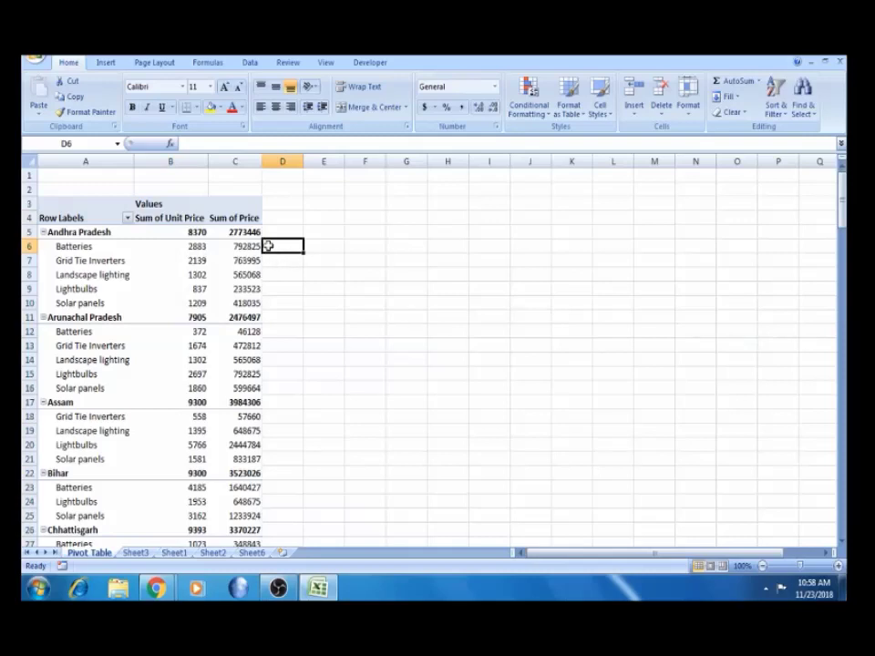
pyautogui.click(235, 247)
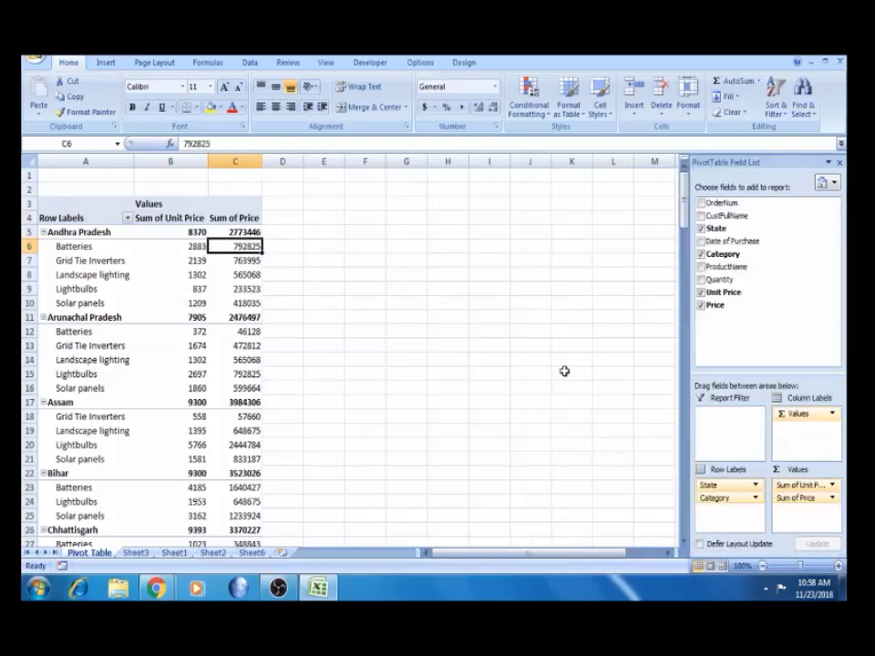
pyautogui.moveTo(793, 498); pyautogui.dragTo(772, 313)
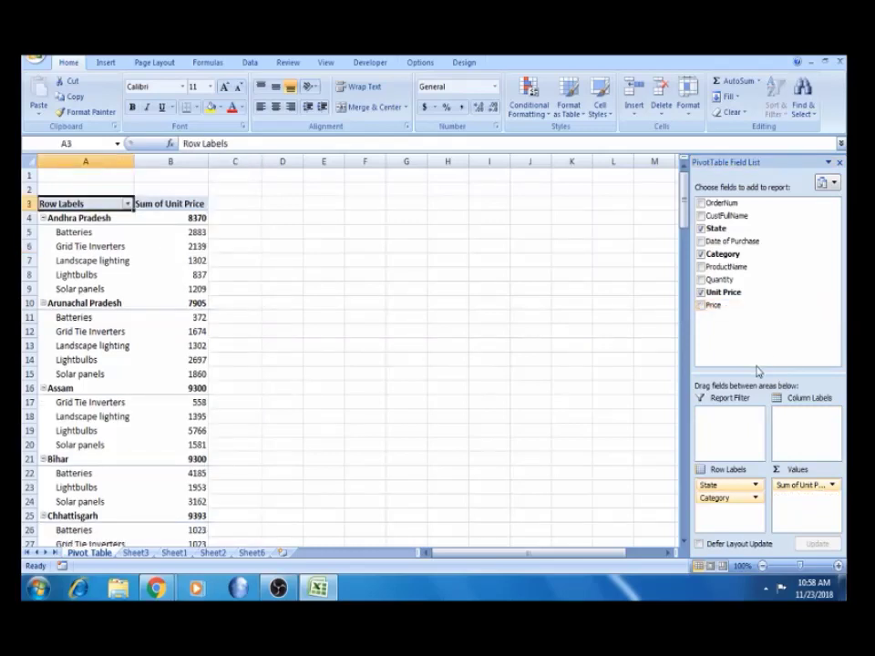
# Open Insert Calculated Field from PivotTable Tools Options > Formulas.
pyautogui.click(197, 259)
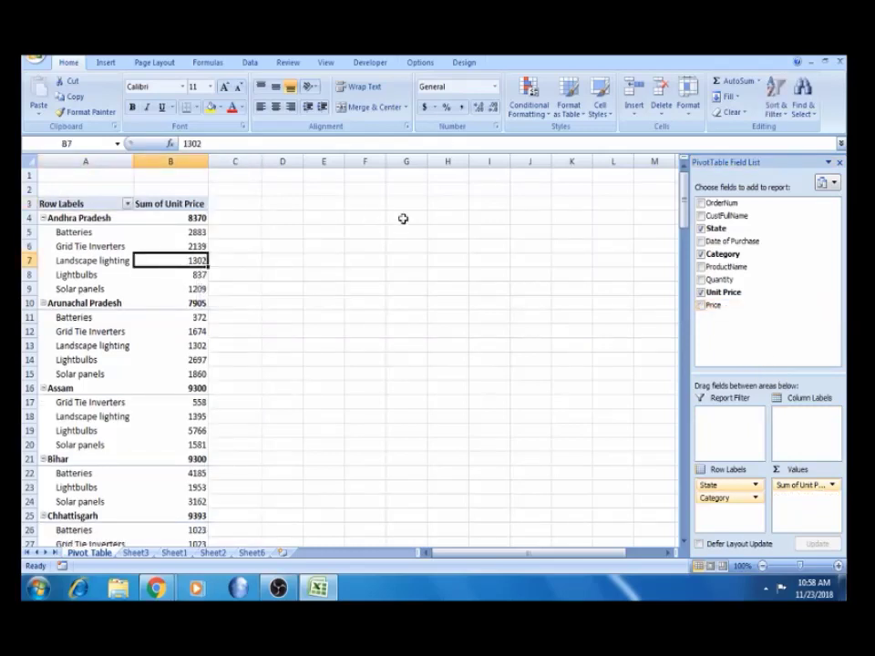
pyautogui.click(420, 63)
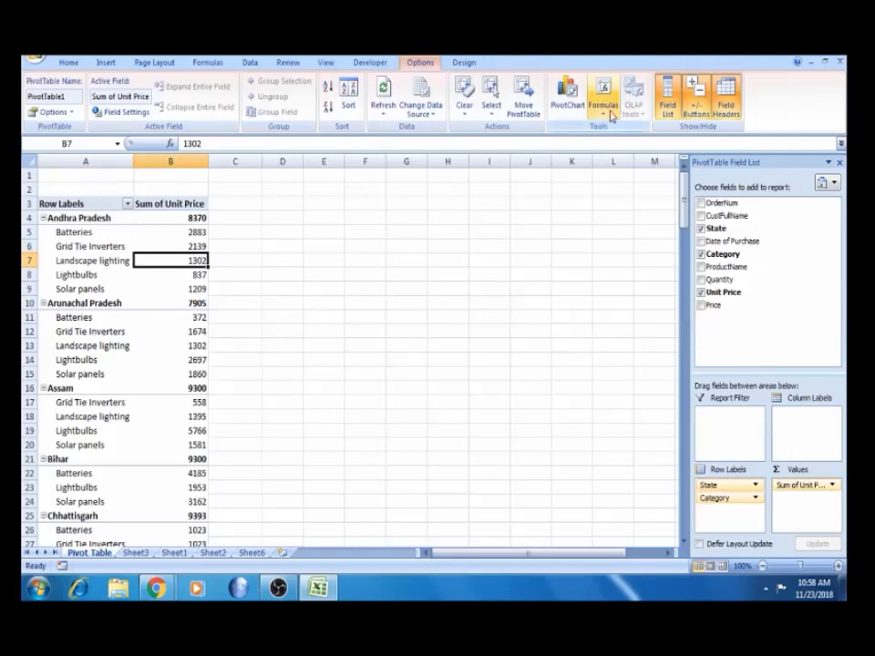
pyautogui.click(609, 116)
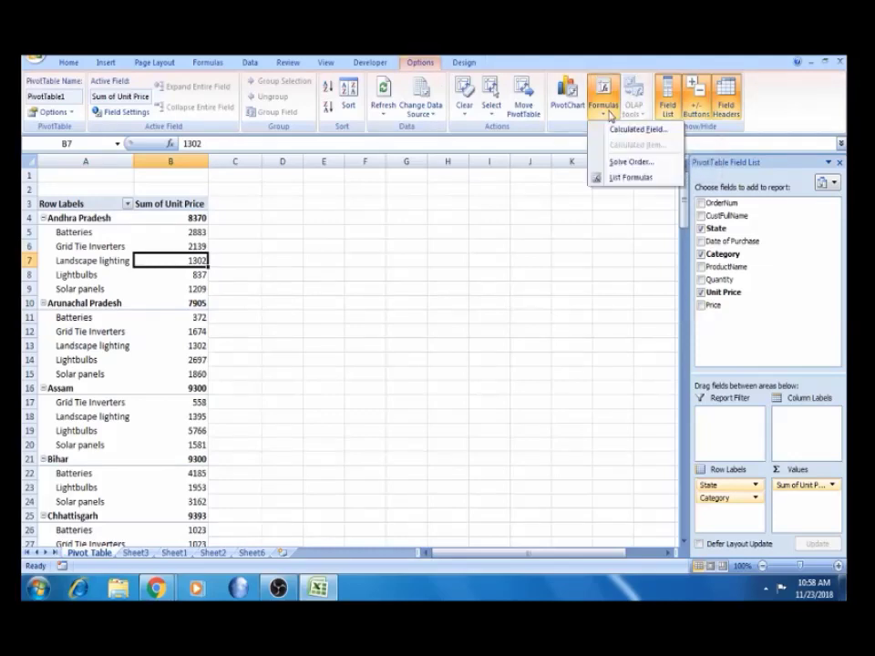
pyautogui.click(617, 132)
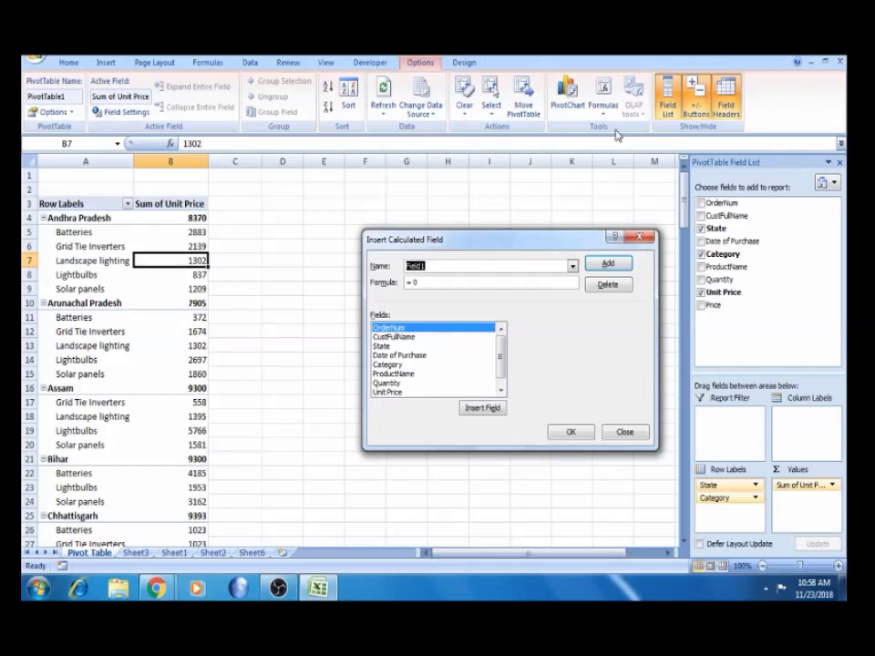
# Type 'Sum Of Sales' as the name, cancel the dialog, and zoom the sheet to 120%.
pyautogui.press('BackSpace')
pyautogui.write('S')
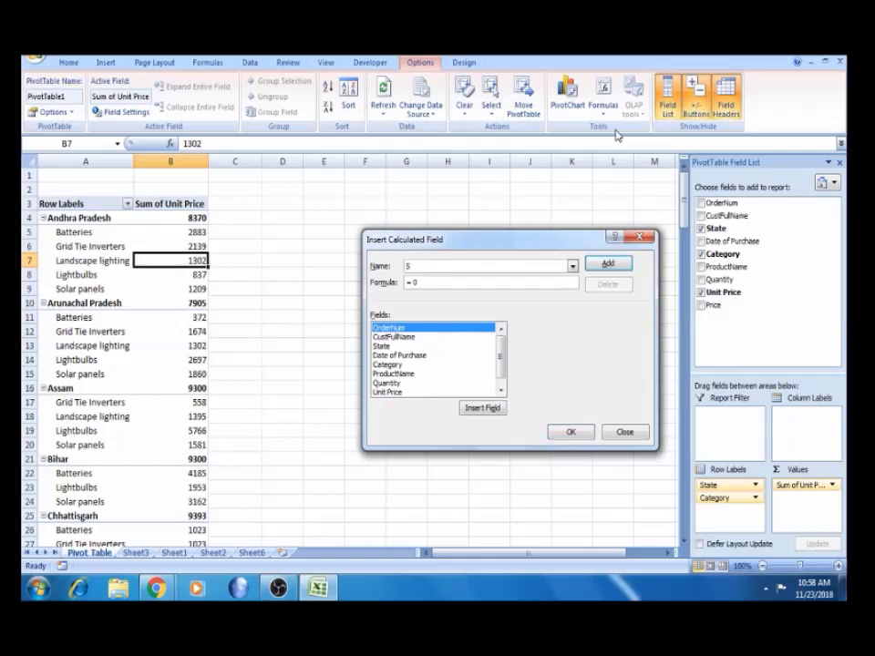
pyautogui.write('um')
pyautogui.press('BackSpace')
pyautogui.press('BackSpace')
pyautogui.write('um Of Sales')
pyautogui.click(623, 436)
pyautogui.click(837, 566)
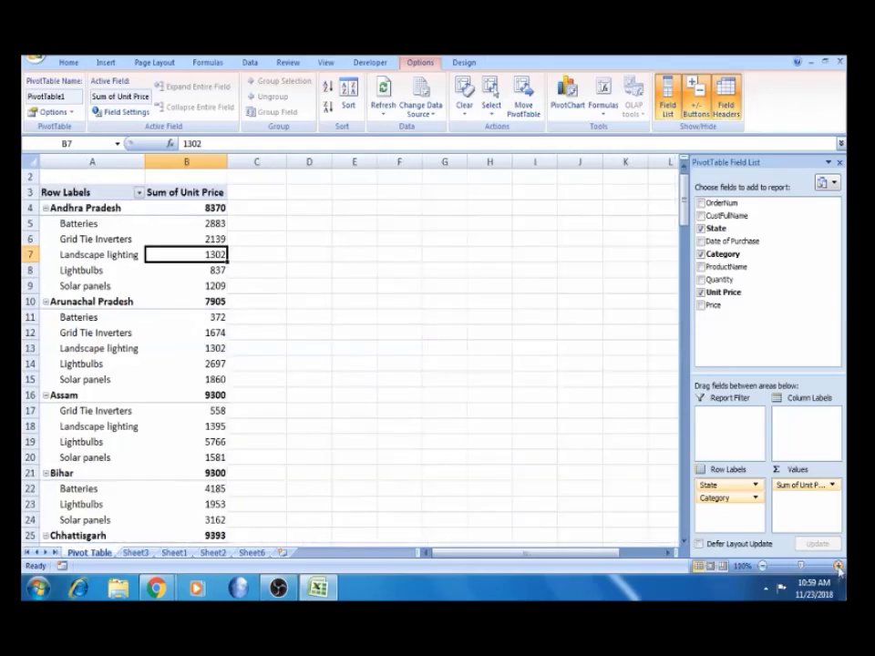
pyautogui.click(838, 566)
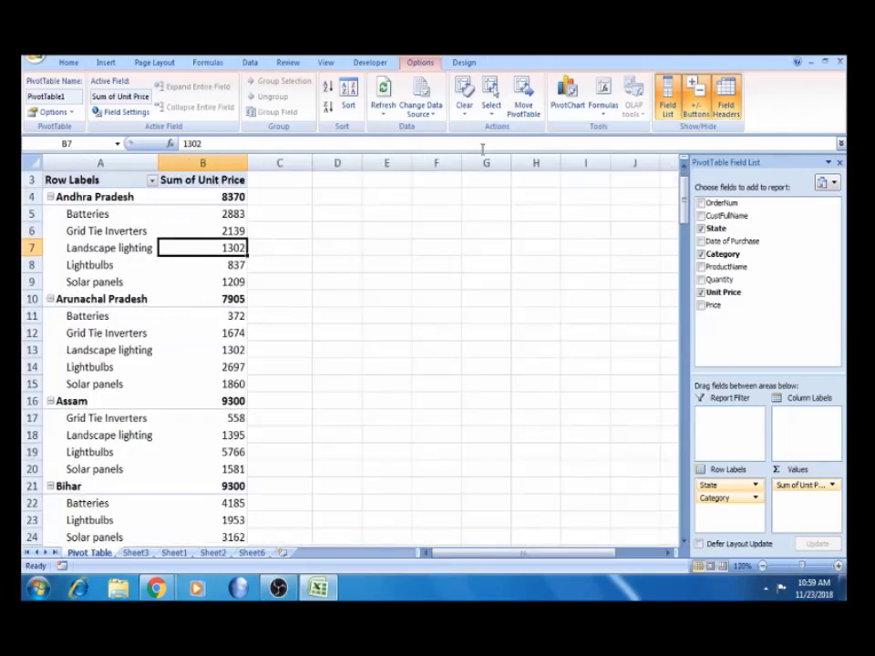
# Reopen Insert Calculated Field and name the new field 'Sum of Sales'.
pyautogui.click(603, 109)
pyautogui.click(609, 129)
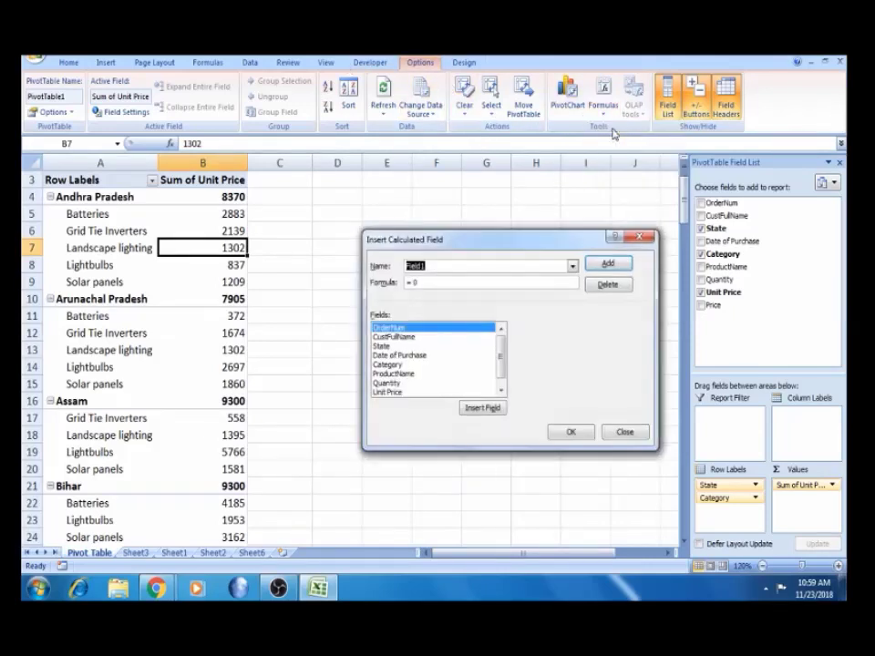
pyautogui.moveTo(427, 244); pyautogui.dragTo(304, 198)
pyautogui.click(312, 222)
pyautogui.press('BackSpace')
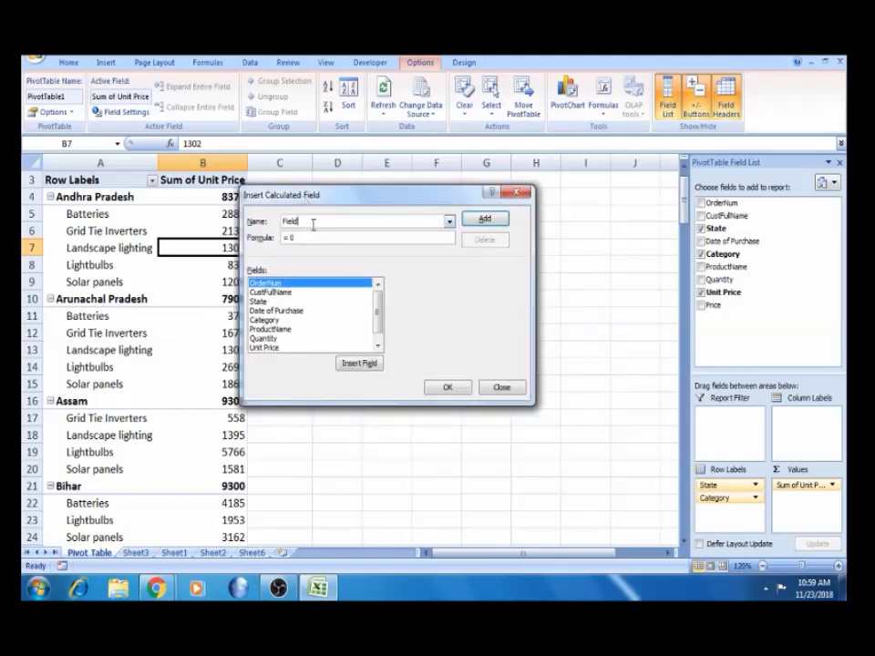
pyautogui.press('BackSpace')
pyautogui.press('BackSpace')
pyautogui.press('BackSpace')
pyautogui.press('BackSpace')
pyautogui.press('BackSpace')
pyautogui.write('Sum of Sales')
# Set the formula to 'Unit Price'*Quantity, add the field, and confirm with OK.
pyautogui.click(391, 241)
pyautogui.scroll(-1, 377, 313)
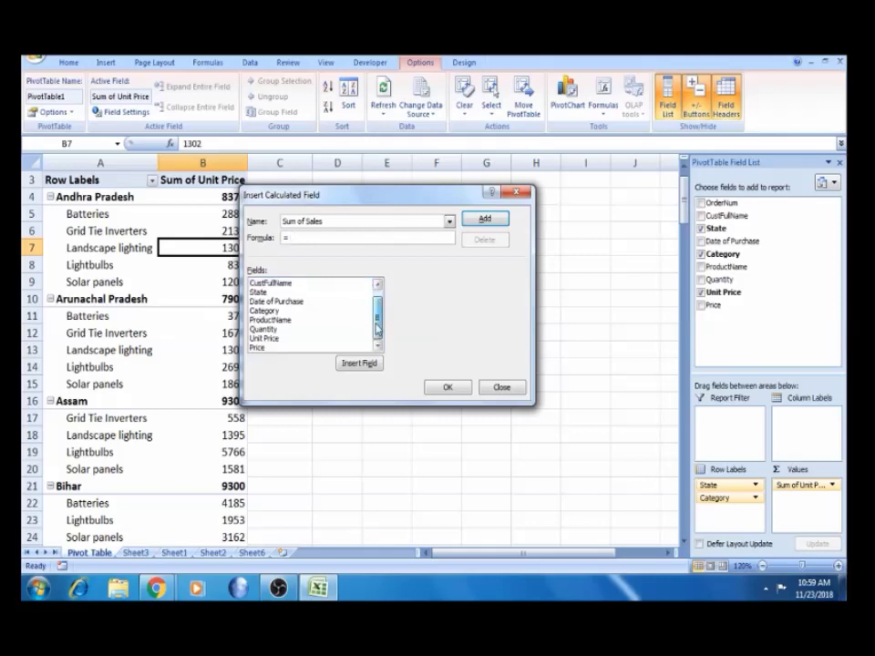
pyautogui.click(293, 339)
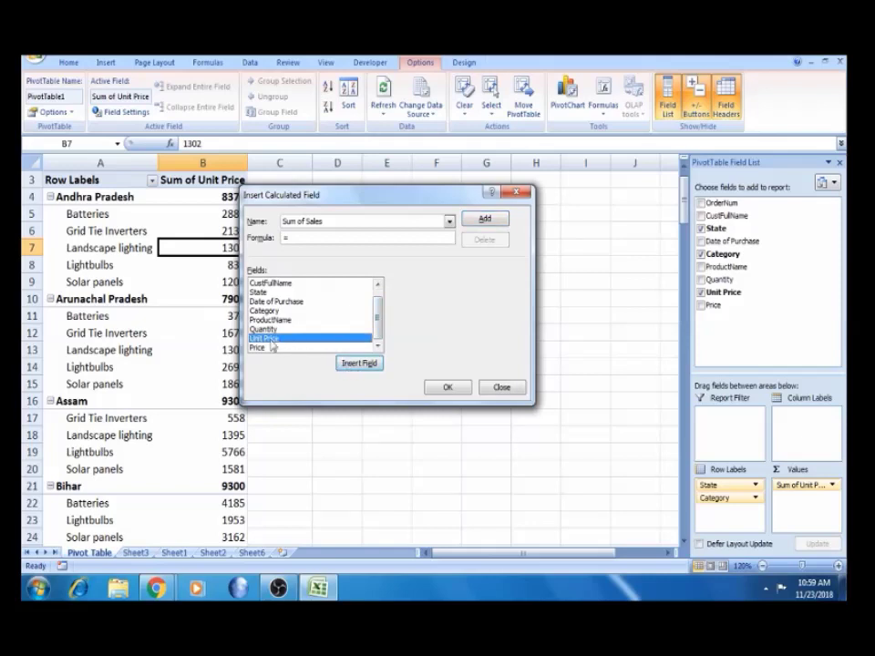
pyautogui.click(356, 364)
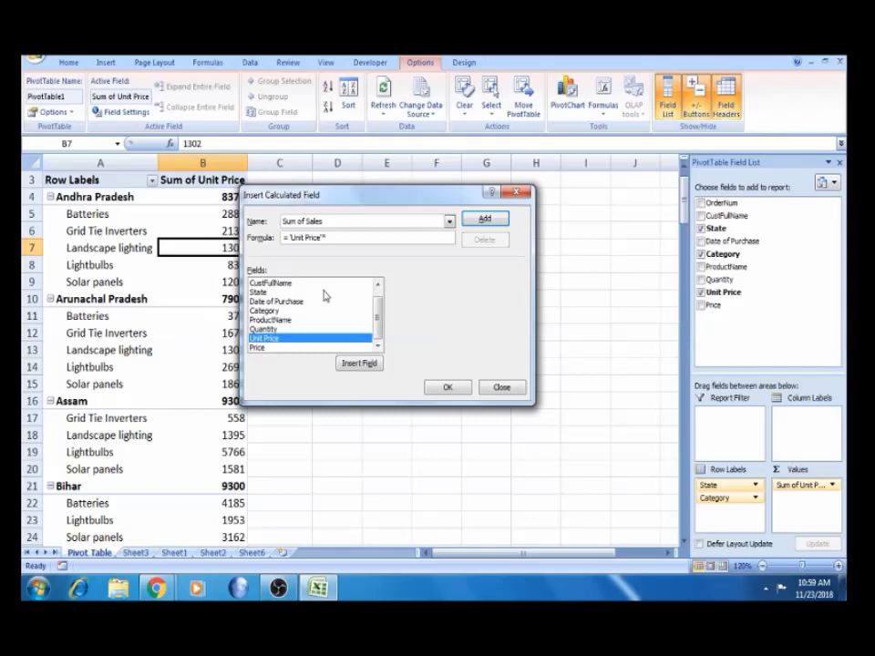
pyautogui.click(285, 332)
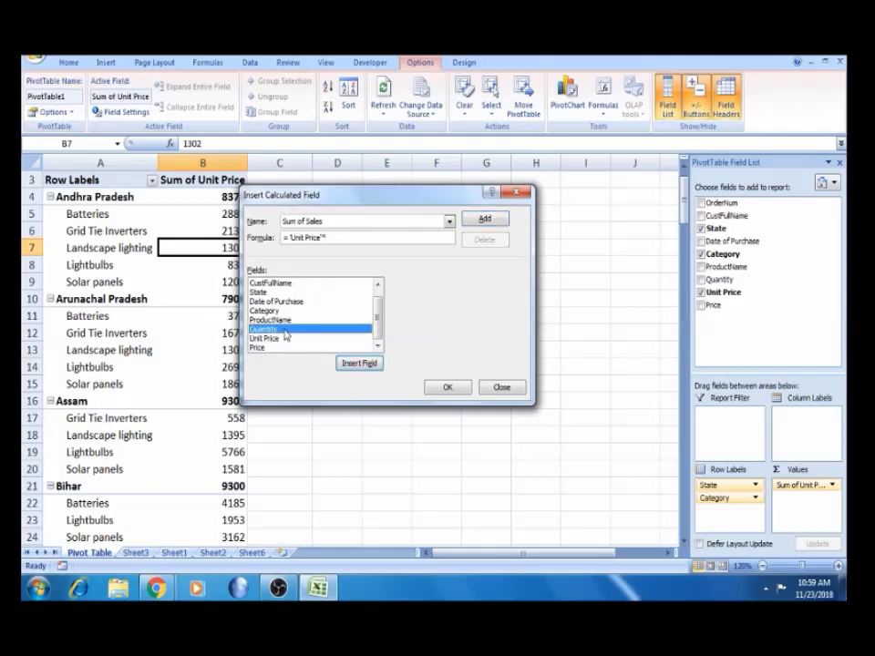
pyautogui.click(361, 364)
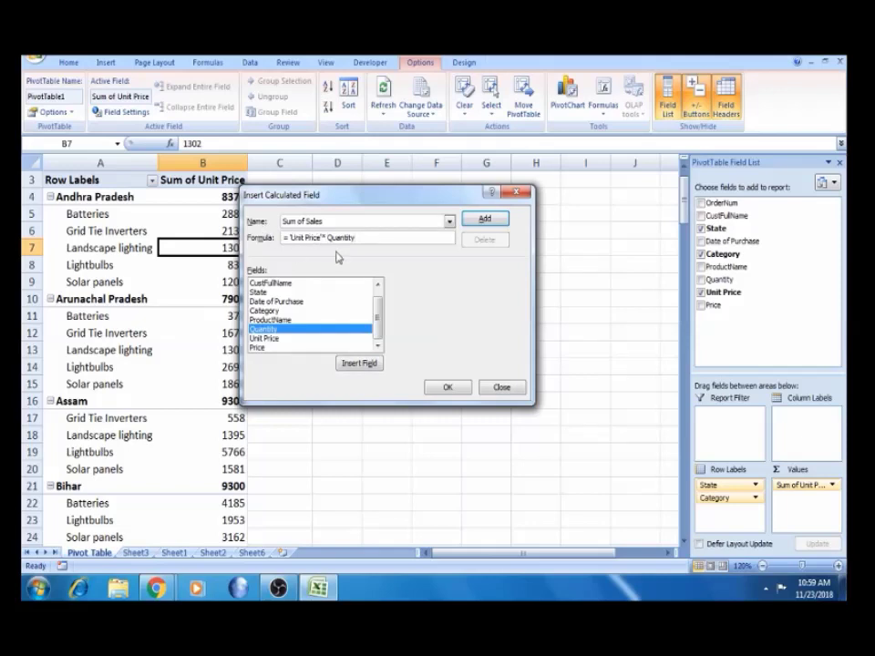
pyautogui.click(479, 221)
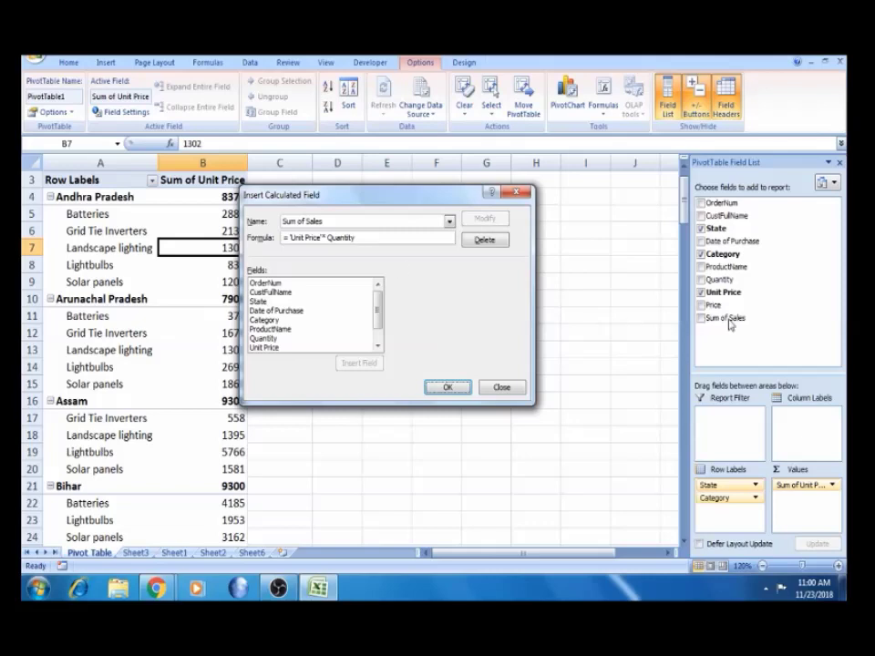
pyautogui.click(448, 387)
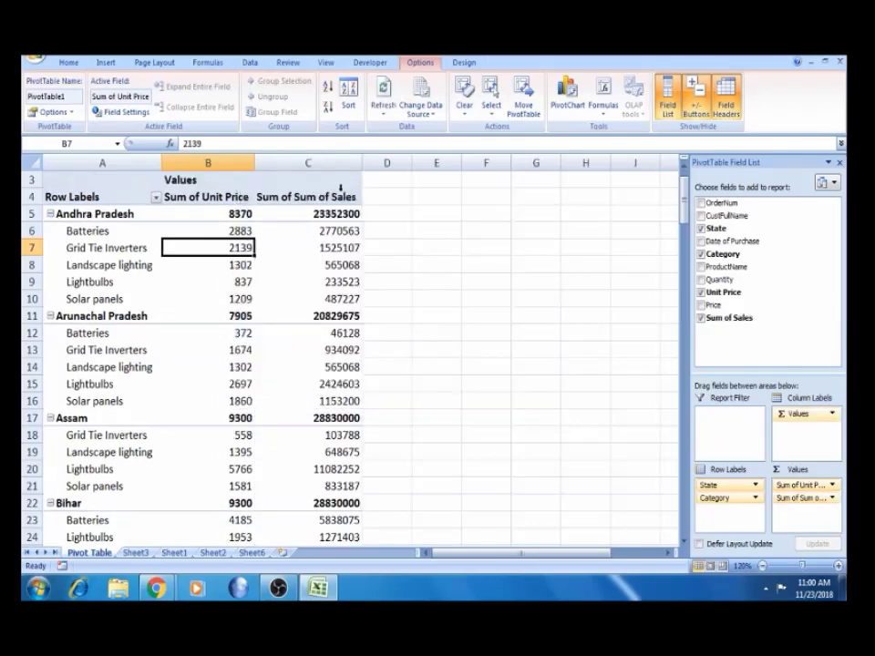
# Remove Sum of Unit Price from Values and check the Andhra Pradesh sales values.
pyautogui.click(325, 197)
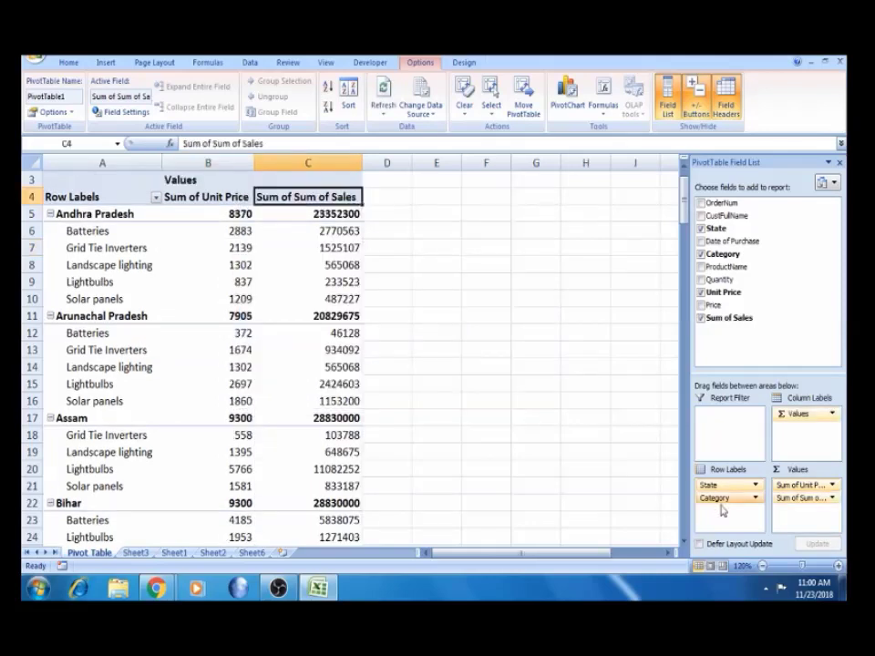
pyautogui.moveTo(792, 488); pyautogui.dragTo(720, 328)
pyautogui.click(231, 213)
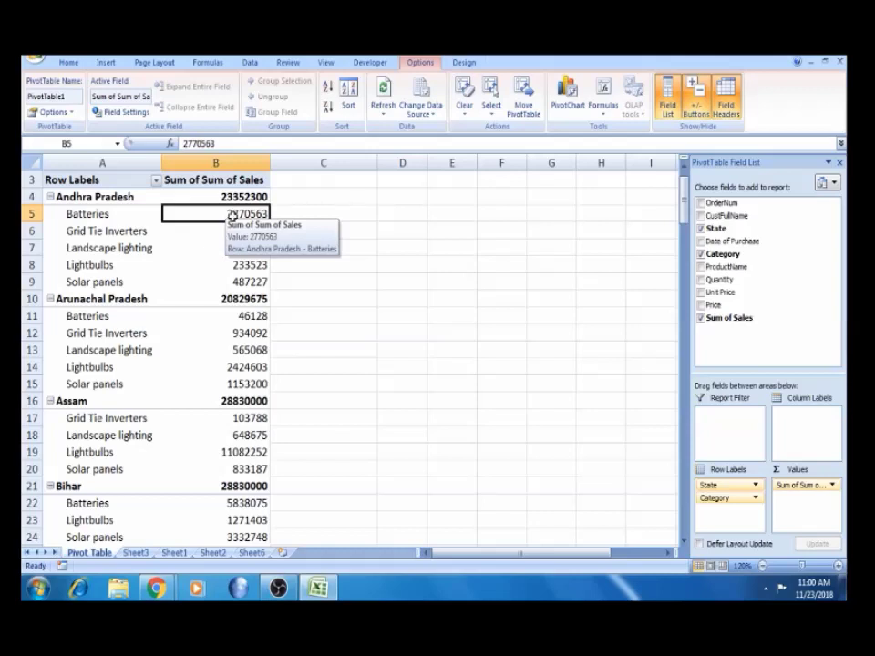
pyautogui.click(232, 230)
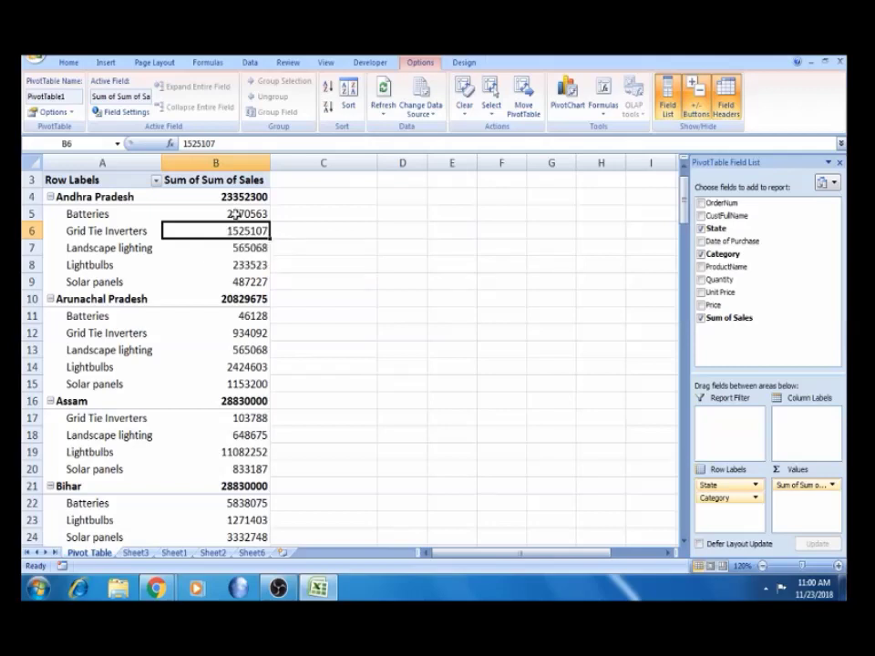
pyautogui.click(234, 215)
# Add Quantity and Unit Price to Values, compare the figures, and open the Formulas menu.
pyautogui.moveTo(719, 279); pyautogui.dragTo(791, 512)
pyautogui.moveTo(708, 297); pyautogui.dragTo(805, 517)
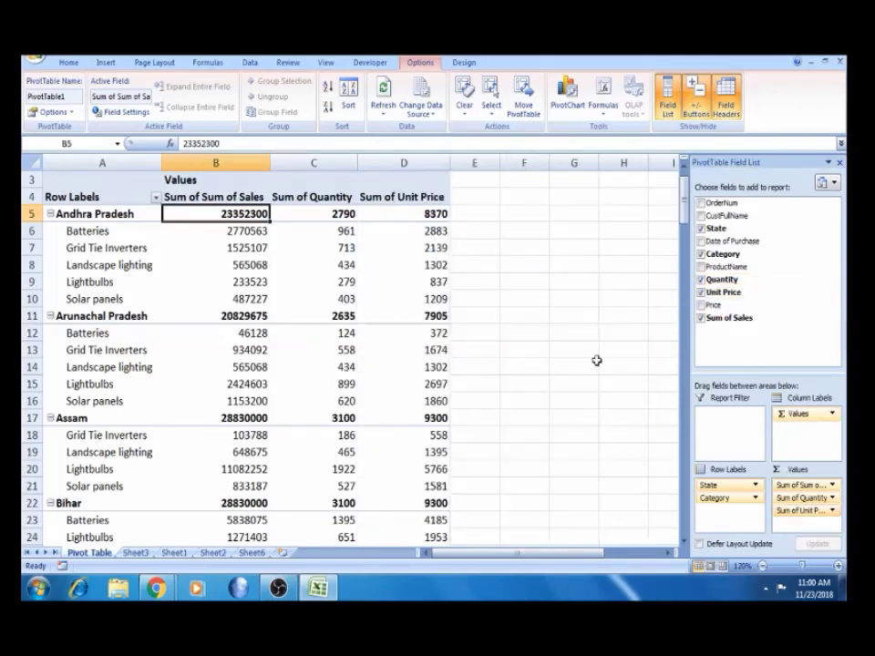
pyautogui.click(417, 231)
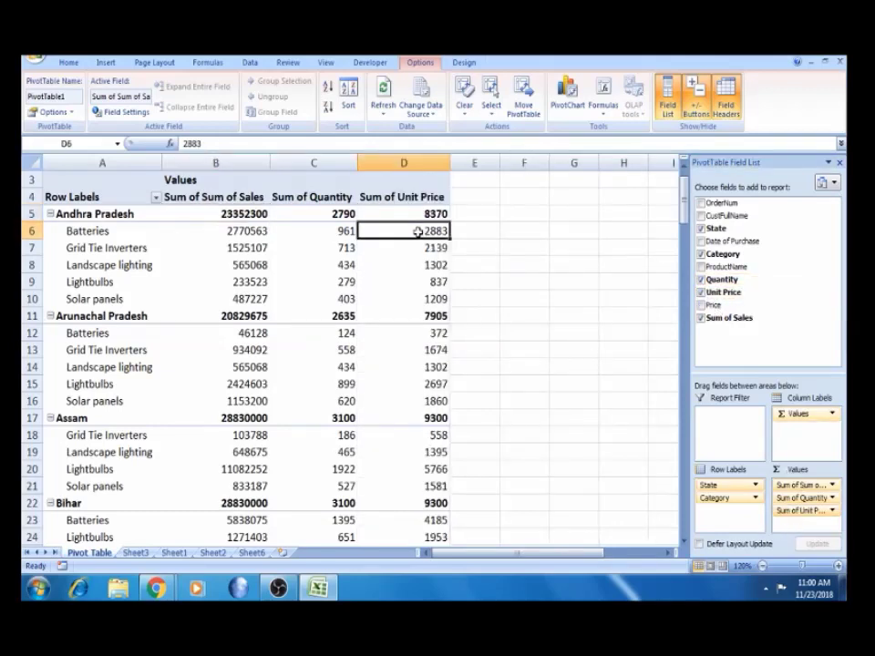
pyautogui.click(325, 246)
pyautogui.click(228, 231)
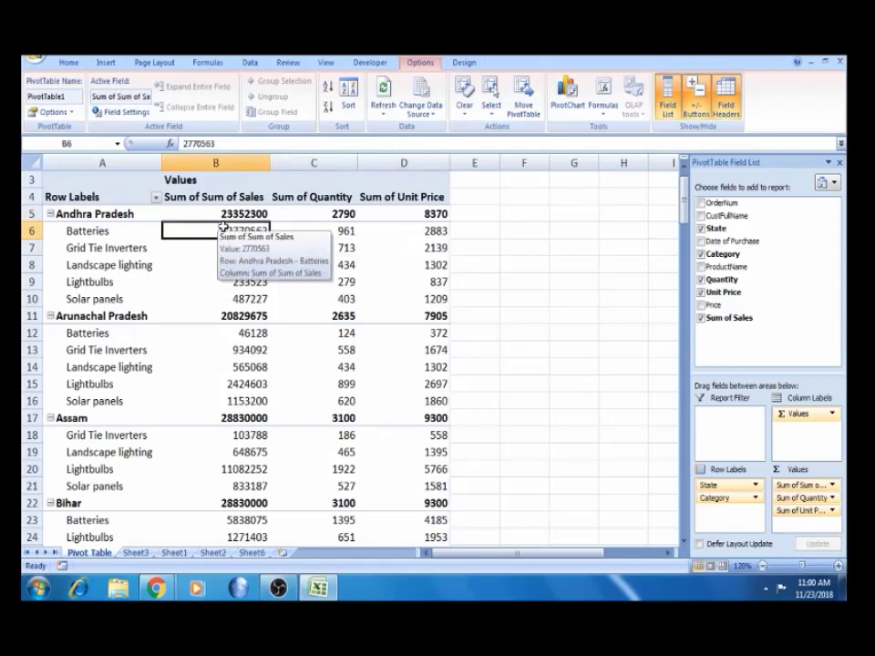
pyautogui.click(262, 260)
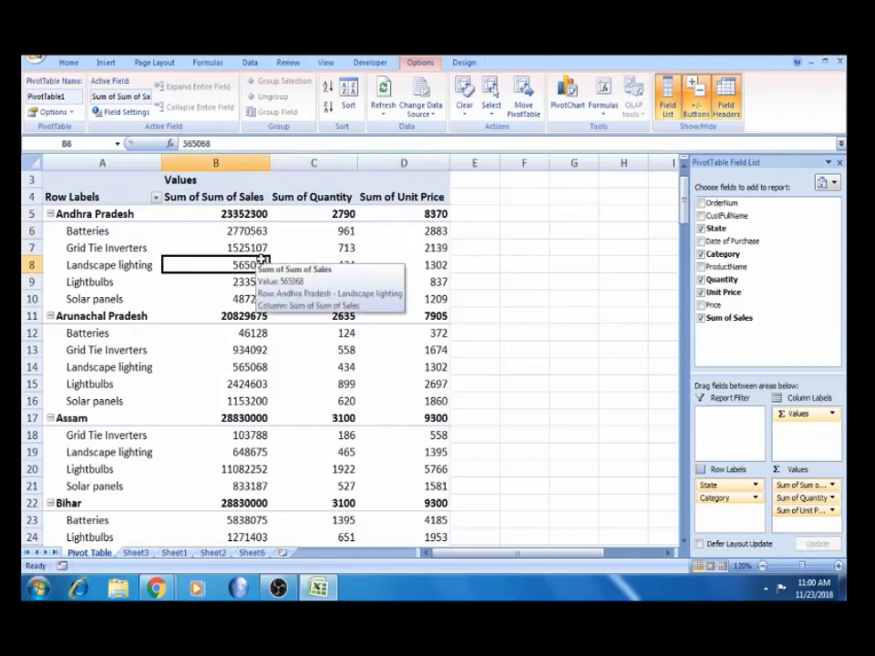
pyautogui.click(313, 244)
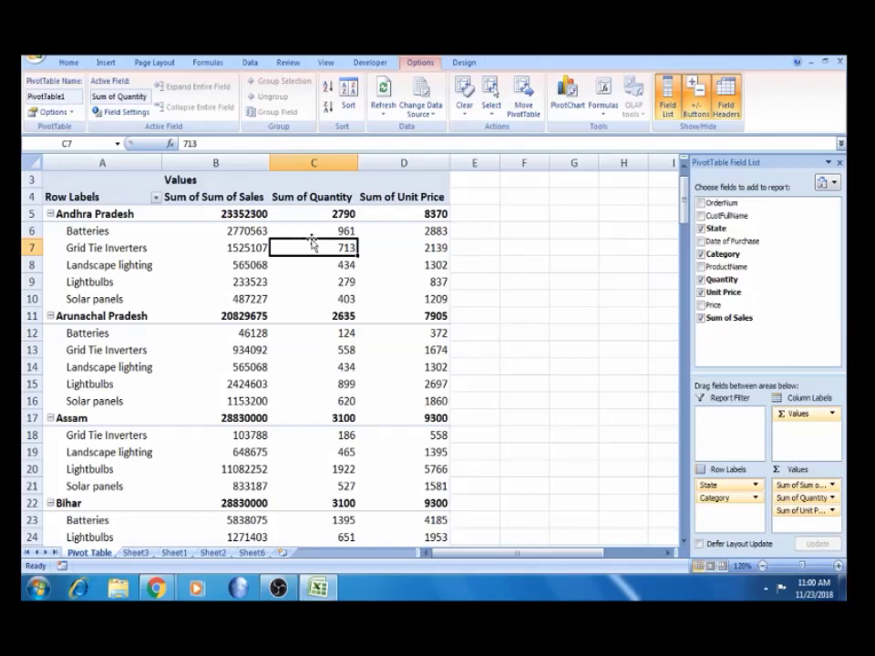
pyautogui.click(601, 108)
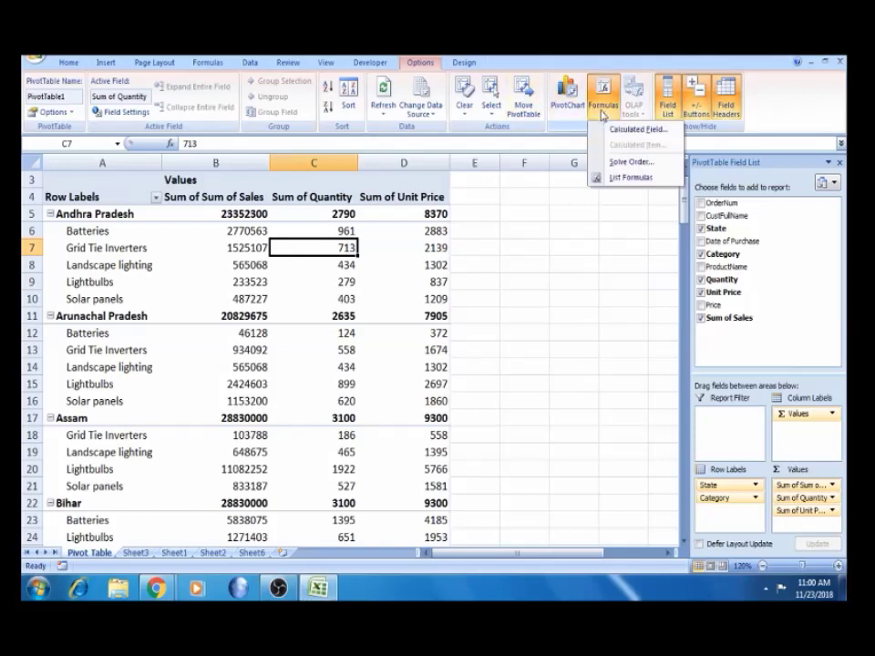
# Open Calculated Field, browse CustFullName and Unit Price, then close without adding.
pyautogui.click(638, 129)
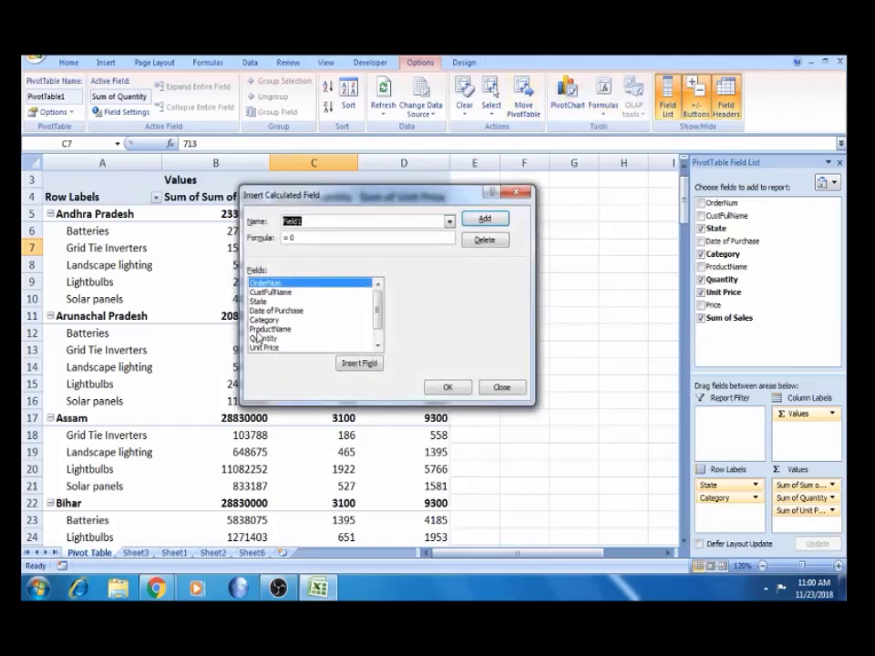
pyautogui.click(273, 291)
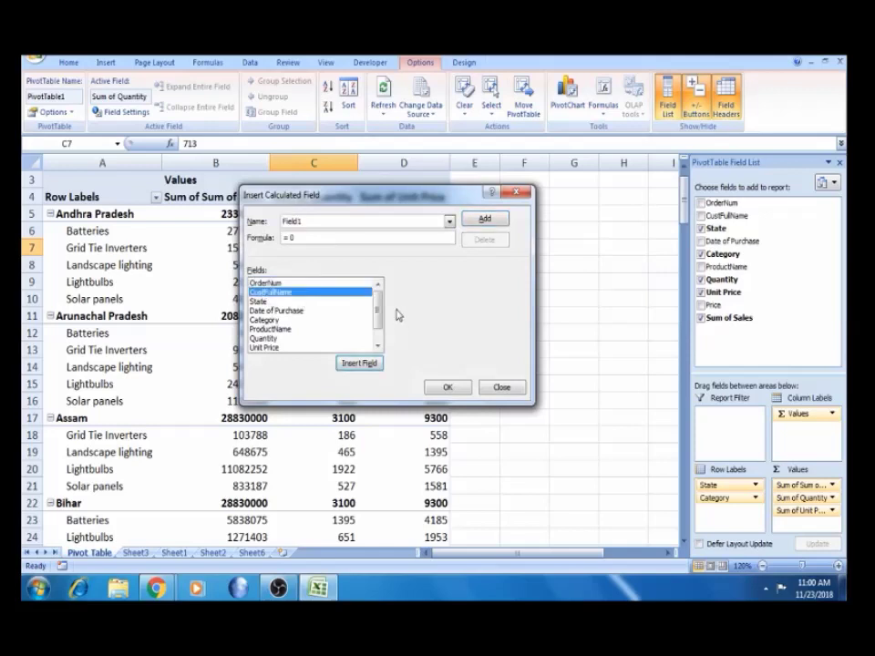
pyautogui.moveTo(378, 309)
pyautogui.mouseDown()
pyautogui.moveTo(379, 328)
pyautogui.moveTo(377, 305)
pyautogui.mouseUp()
pyautogui.click(289, 347)
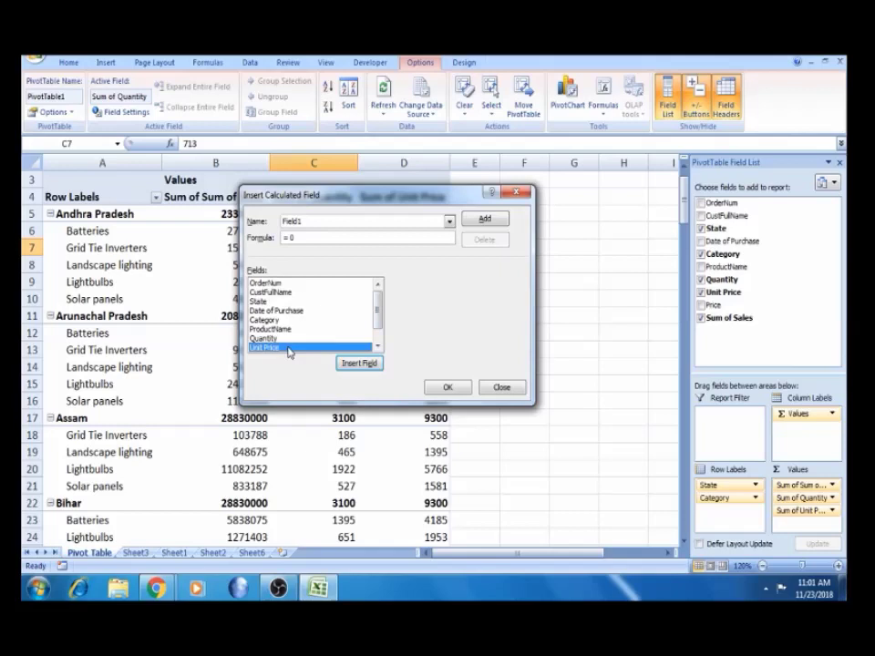
pyautogui.click(502, 388)
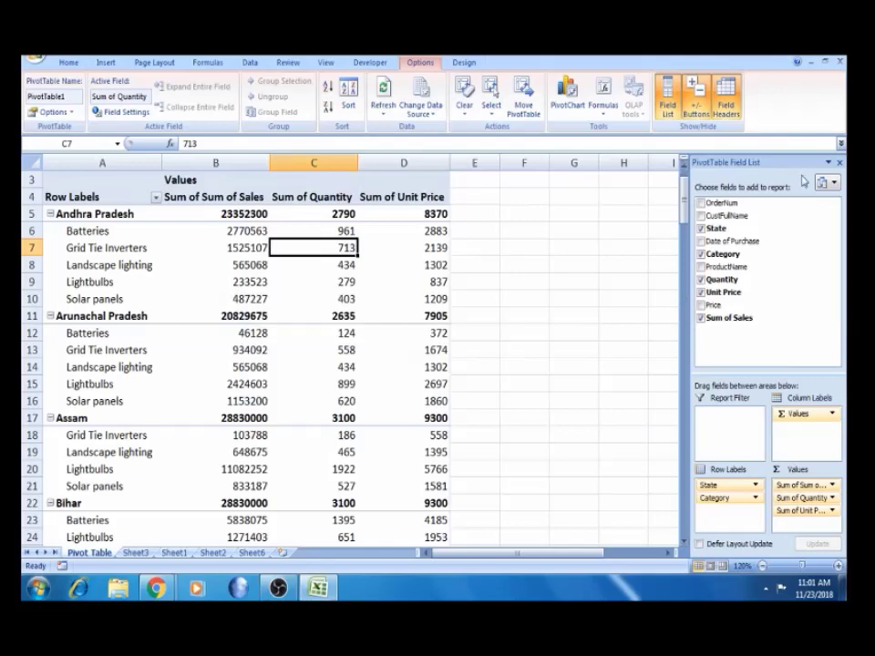
# Hide the PivotTable Field List and switch to Sheet6.
pyautogui.click(667, 96)
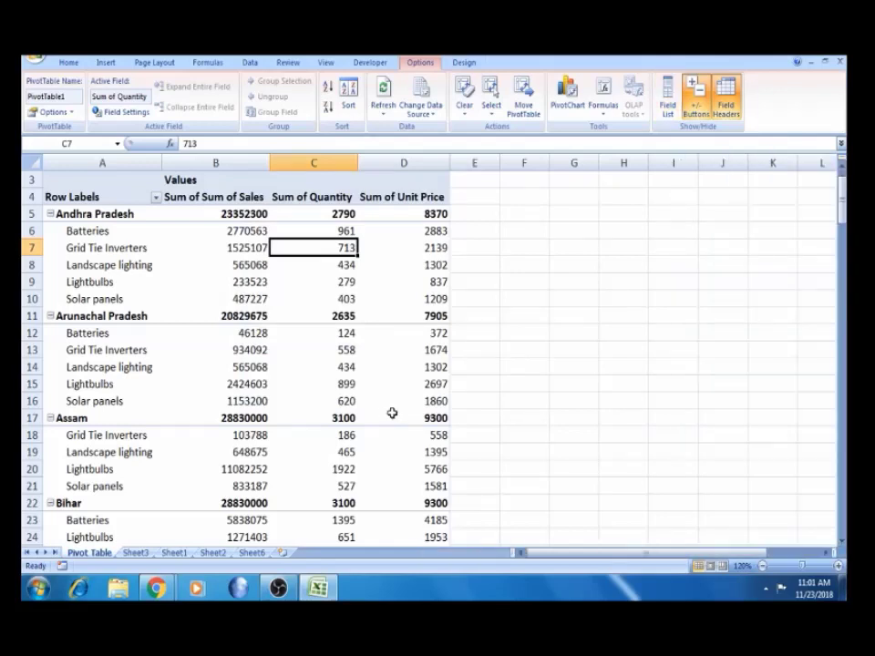
pyautogui.click(389, 365)
pyautogui.click(247, 553)
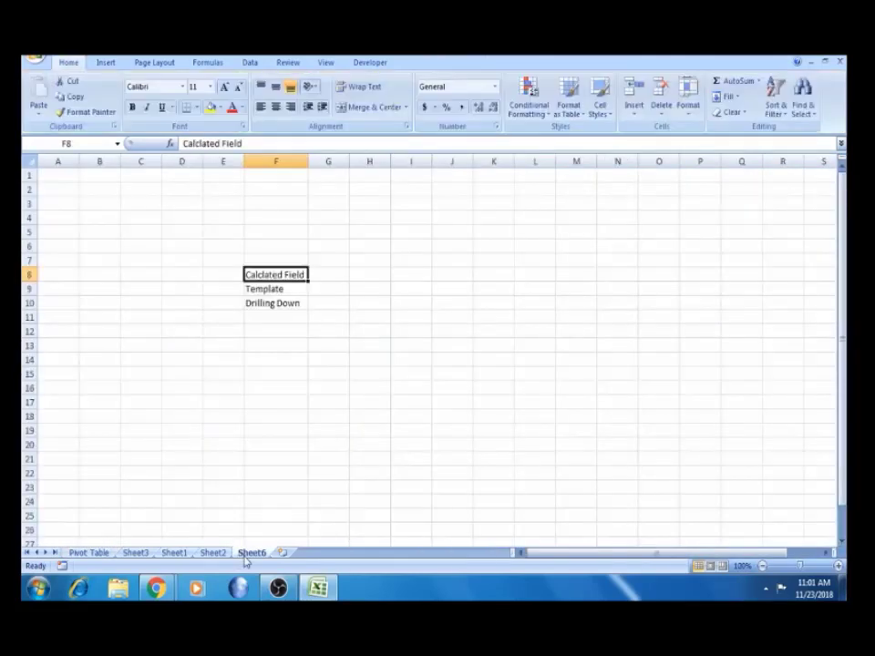
# Review the Pivot Table sheet's rows from the top down to the Grand Total.
pyautogui.click(103, 556)
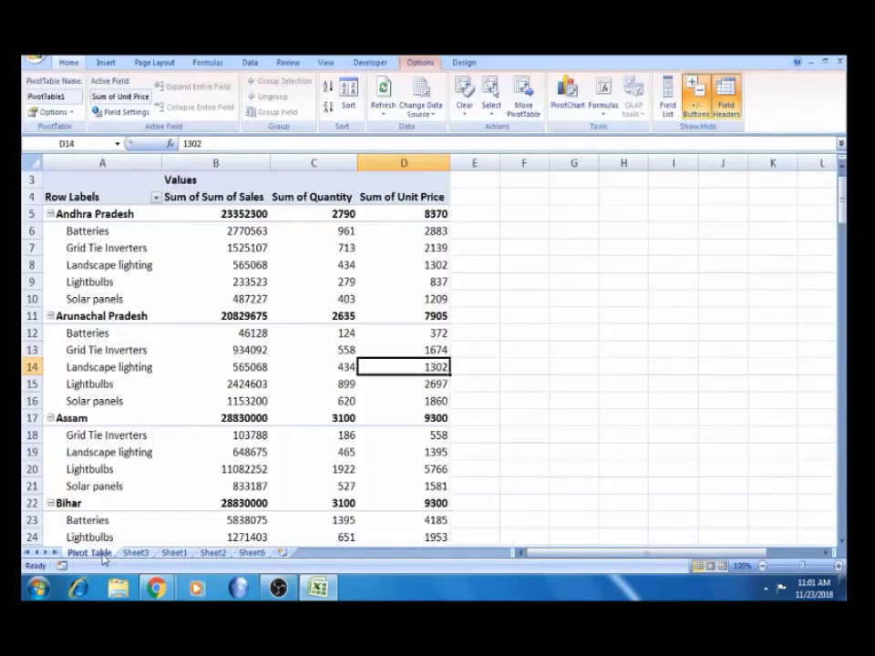
pyautogui.click(317, 282)
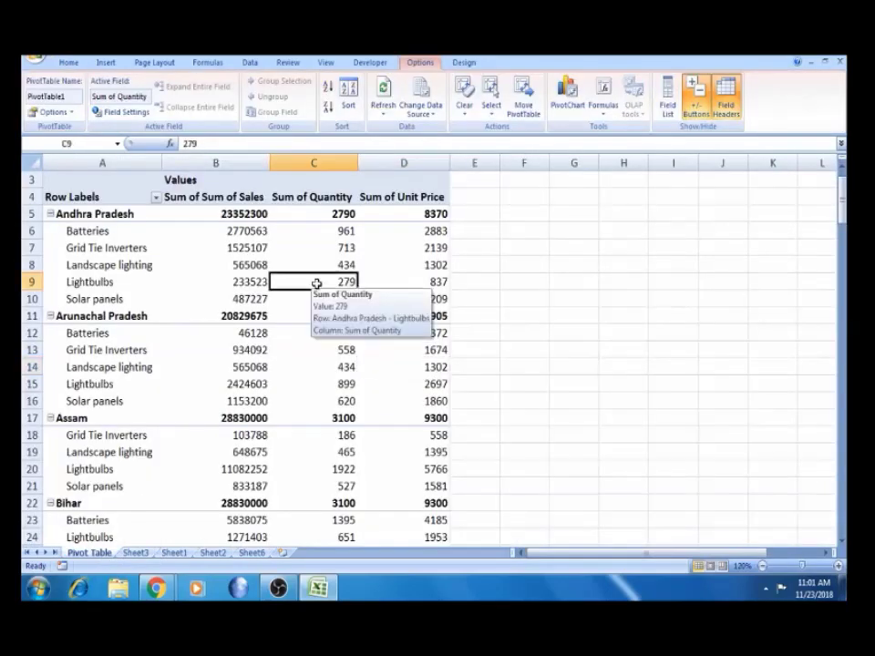
pyautogui.click(125, 230)
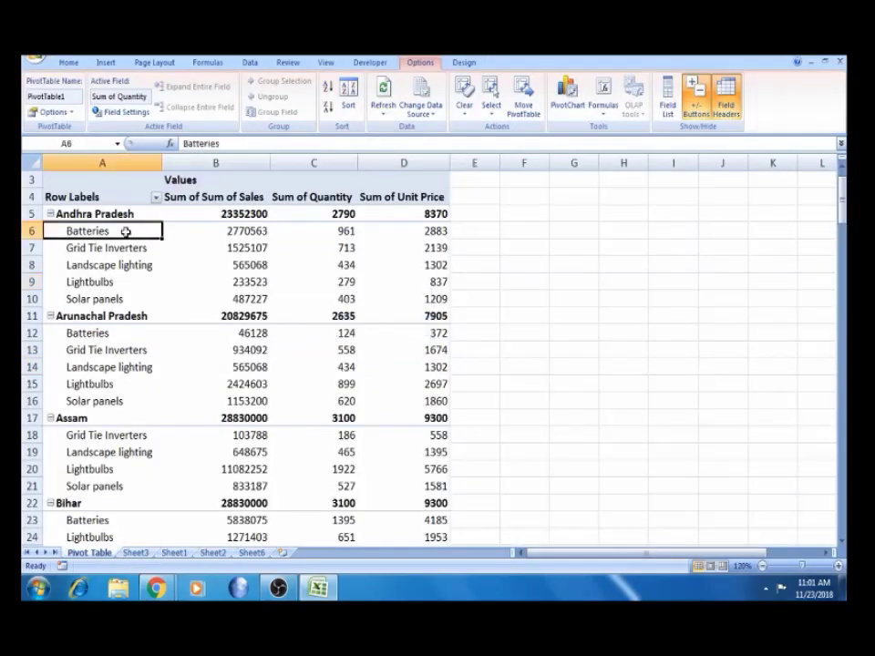
pyautogui.hotkey('ctrl', 'Down')
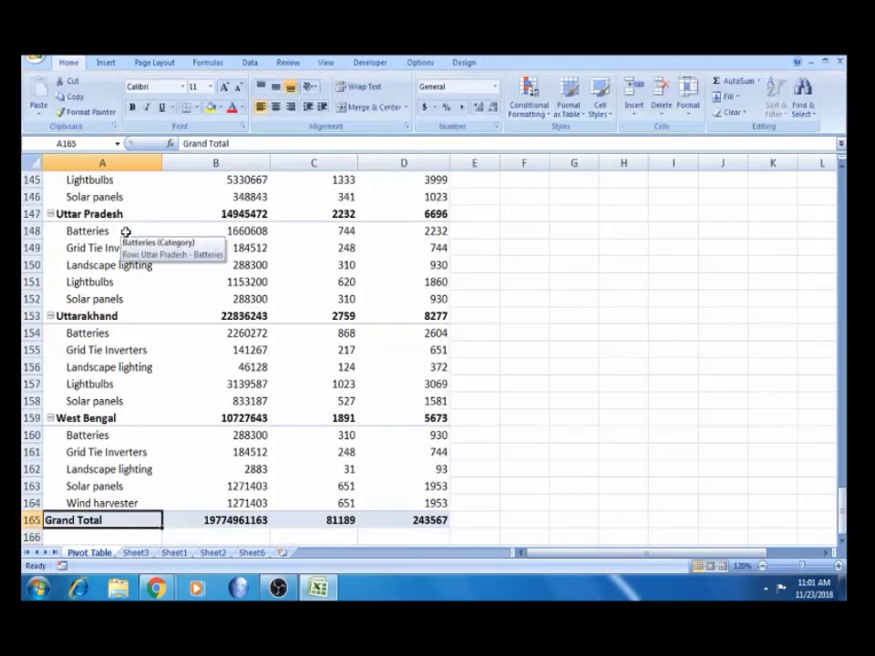
pyautogui.hotkey('ctrl', 'Up')
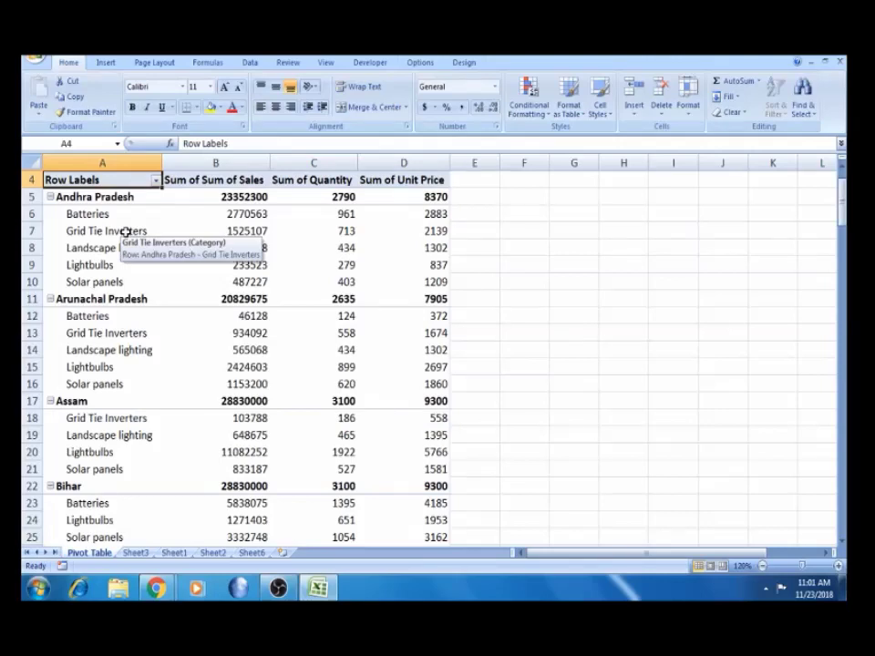
pyautogui.click(559, 218)
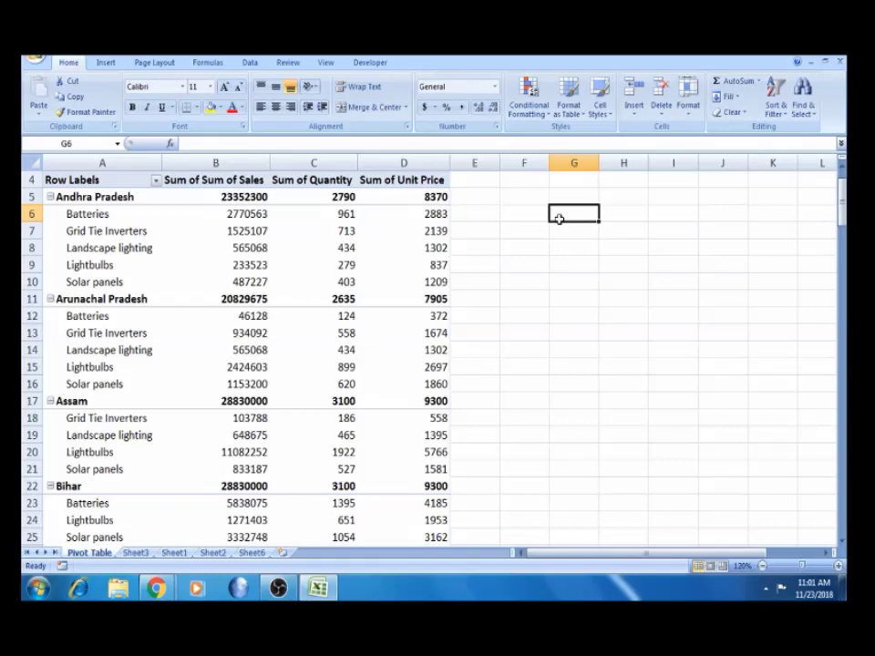
pyautogui.press('Left')
pyautogui.press('Right')
# Check the Andhra Pradesh, Arunachal Pradesh and Assam labels, then insert a new worksheet.
pyautogui.click(105, 211)
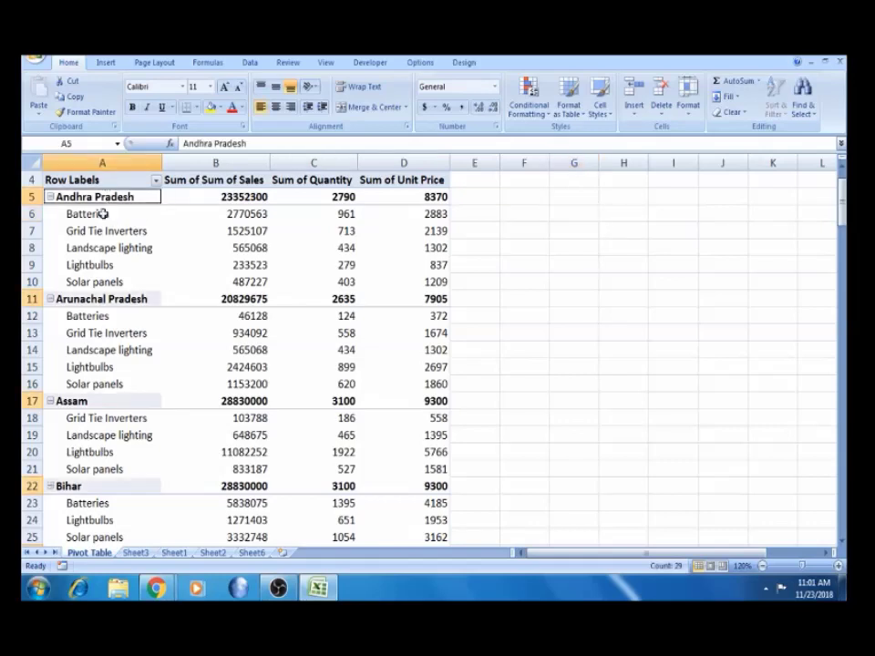
pyautogui.click(101, 296)
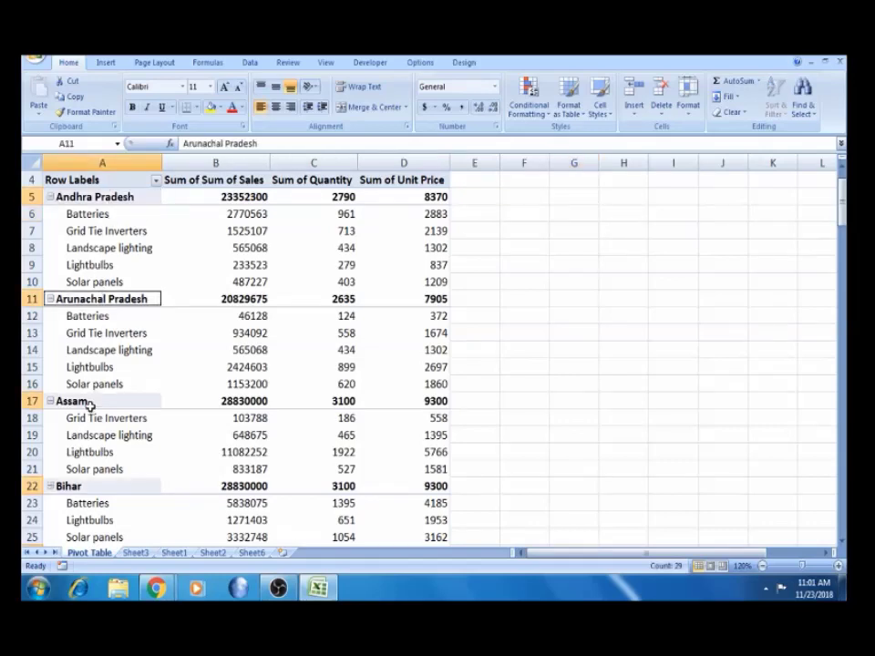
pyautogui.click(115, 402)
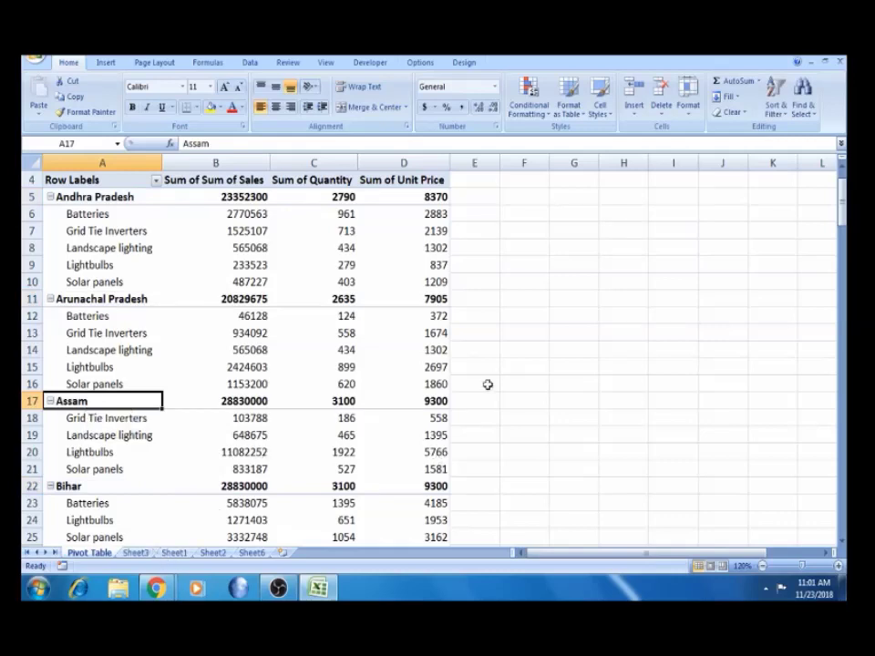
pyautogui.click(551, 270)
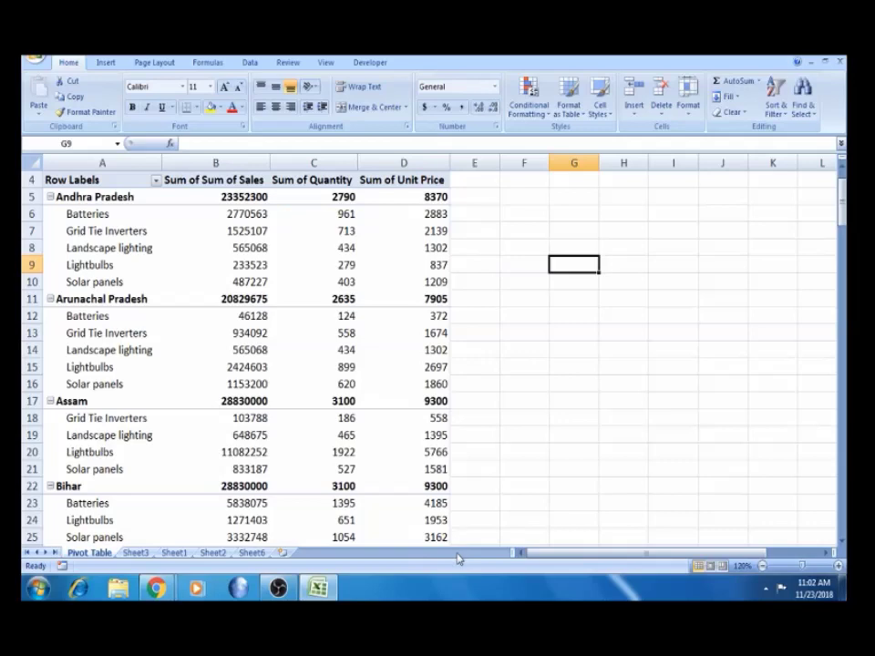
pyautogui.click(557, 283)
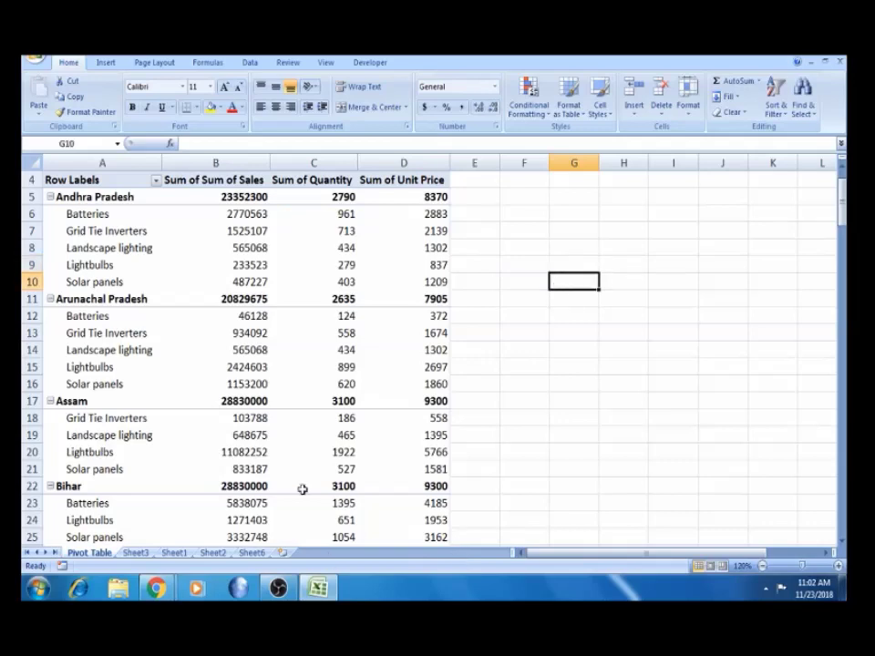
pyautogui.click(571, 251)
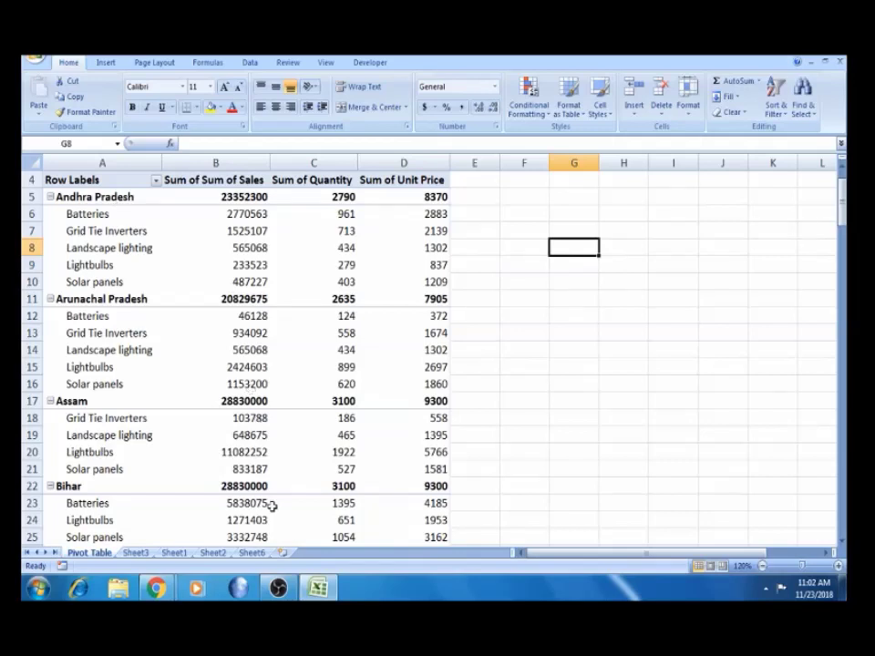
pyautogui.click(284, 553)
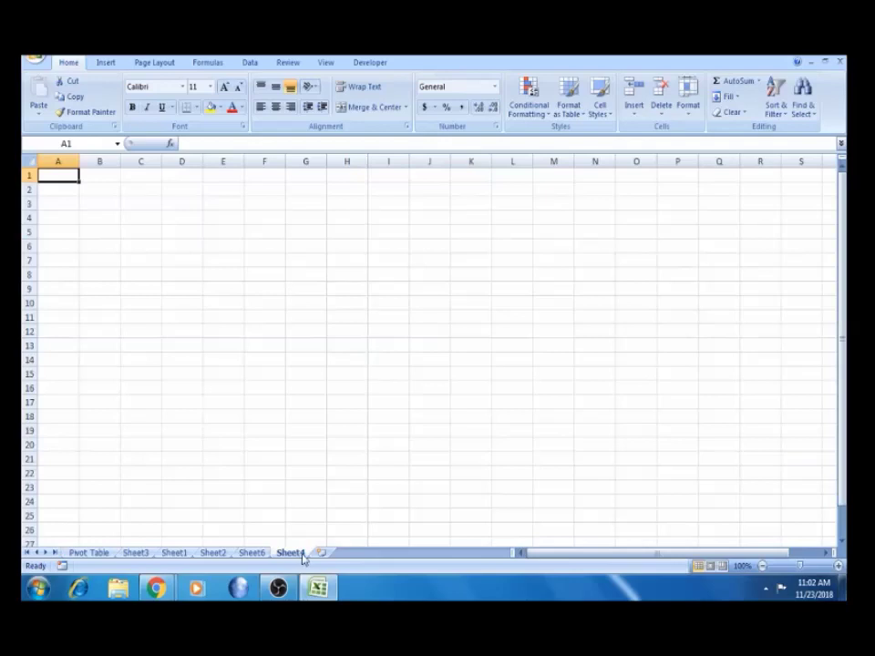
# Return to the Pivot Table sheet and review the Andhra Pradesh row labels.
pyautogui.click(90, 554)
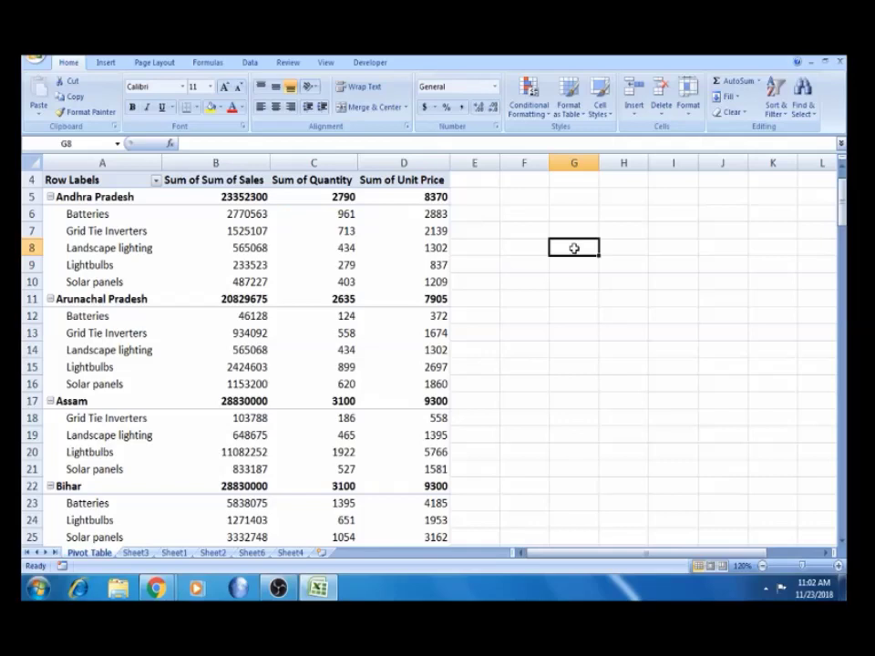
pyautogui.click(122, 215)
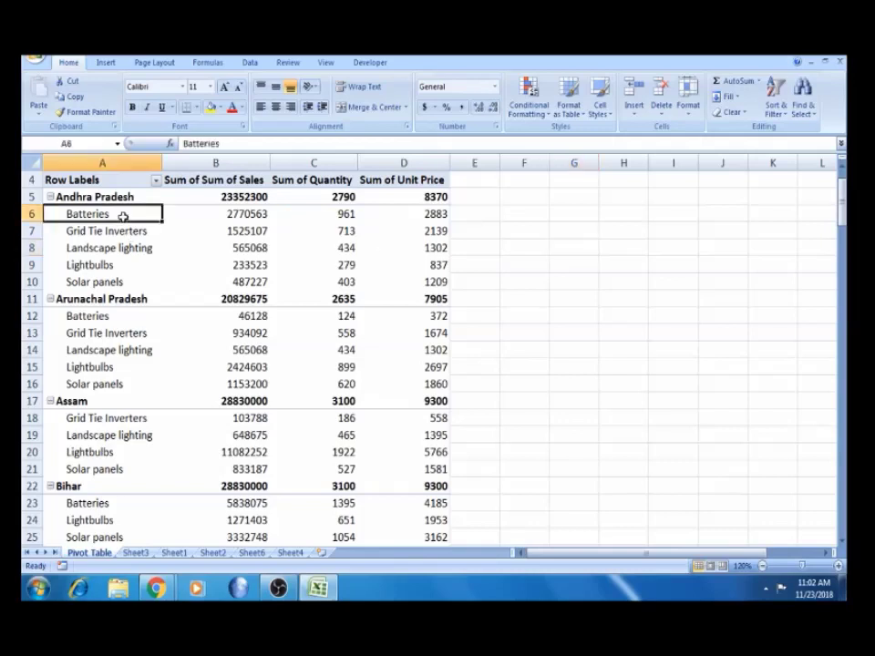
pyautogui.click(107, 232)
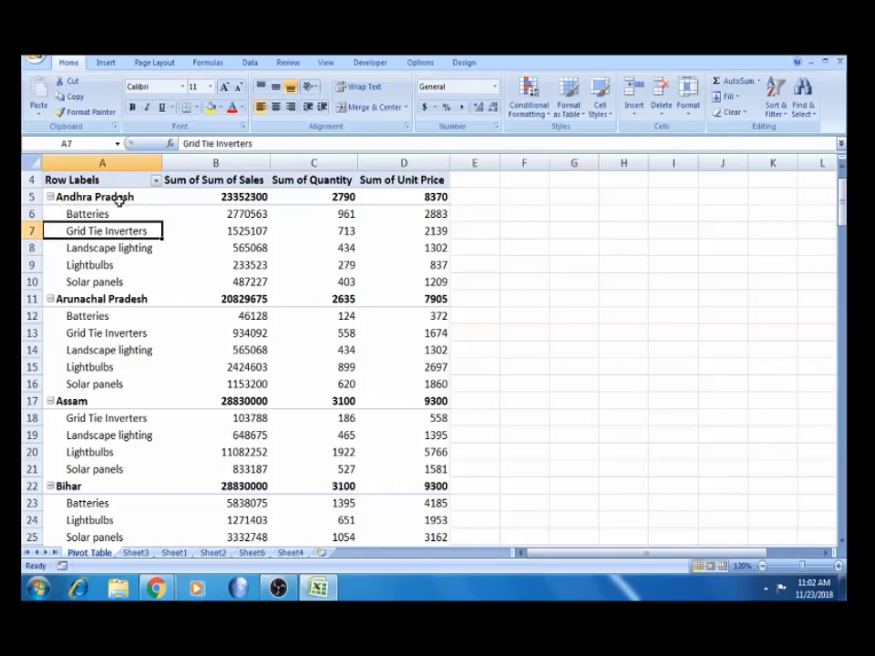
pyautogui.click(118, 200)
pyautogui.click(574, 244)
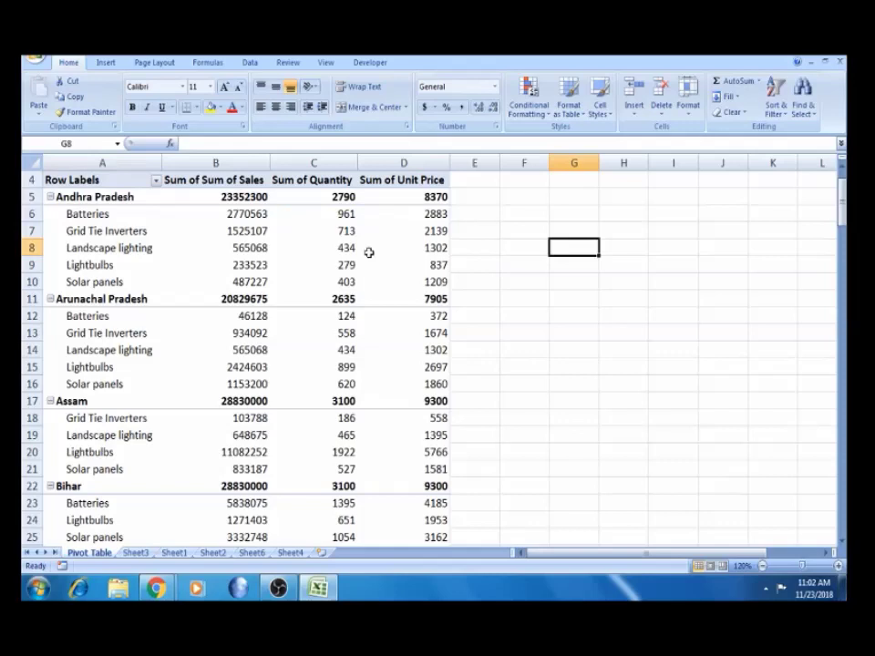
# Copy the five category labels A6:A10 into G7:G11 and widen column G to fit.
pyautogui.click(103, 215)
pyautogui.hotkey('shift', 'Down')
pyautogui.hotkey('shift', 'Down')
pyautogui.hotkey('shift', 'Down')
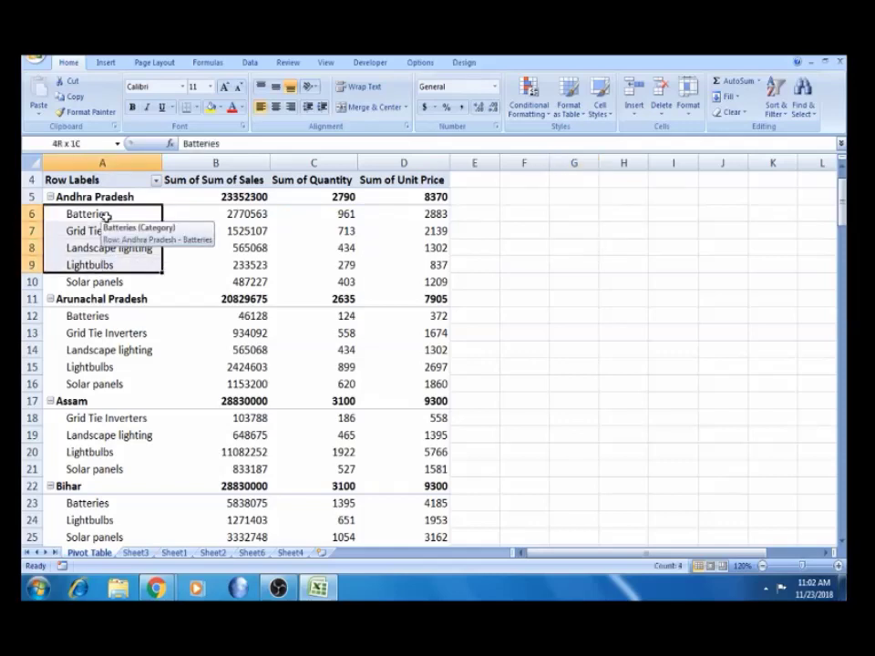
pyautogui.hotkey('shift', 'Down')
pyautogui.hotkey('ctrl', 'c')
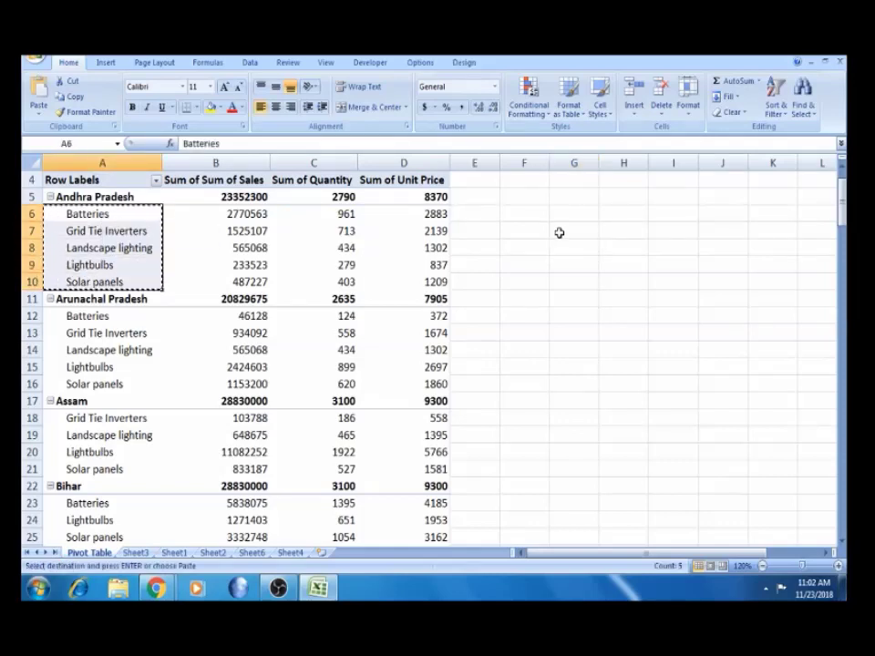
pyautogui.click(564, 231)
pyautogui.hotkey('ctrl', 'v')
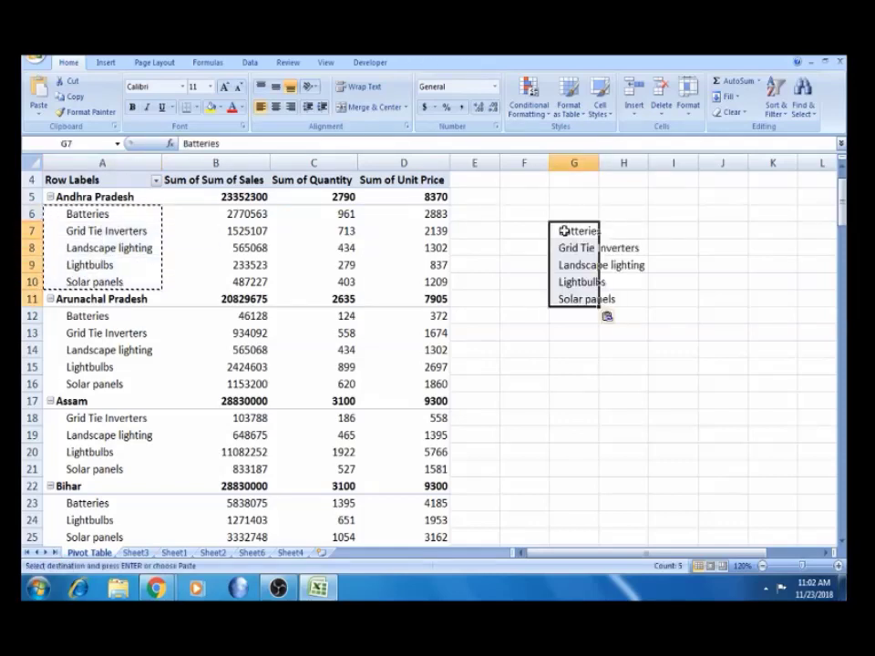
pyautogui.doubleClick(598, 162)
# Check the pasted labels, clear the copy marquee, and select A6.
pyautogui.click(598, 219)
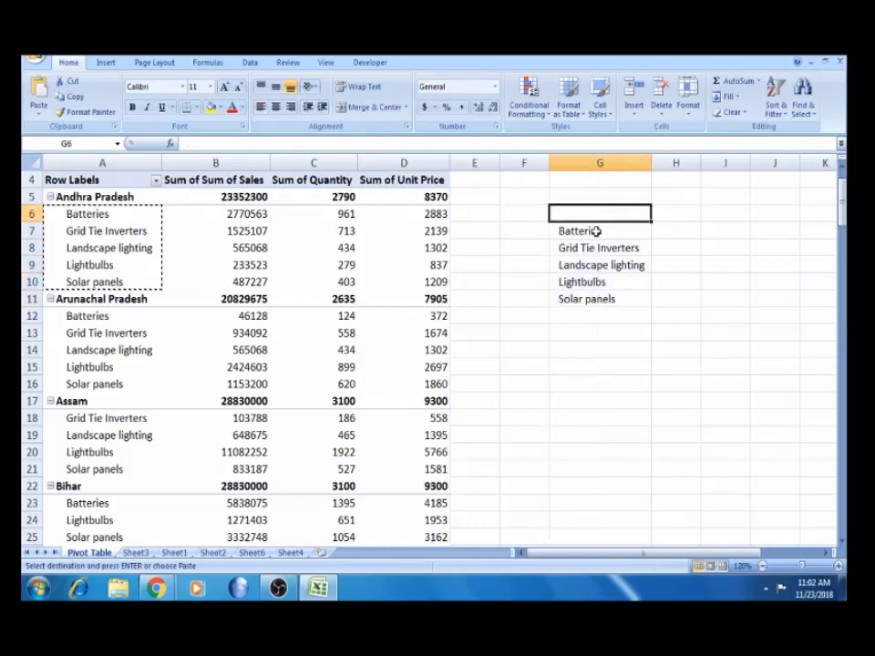
pyautogui.click(616, 230)
pyautogui.click(673, 233)
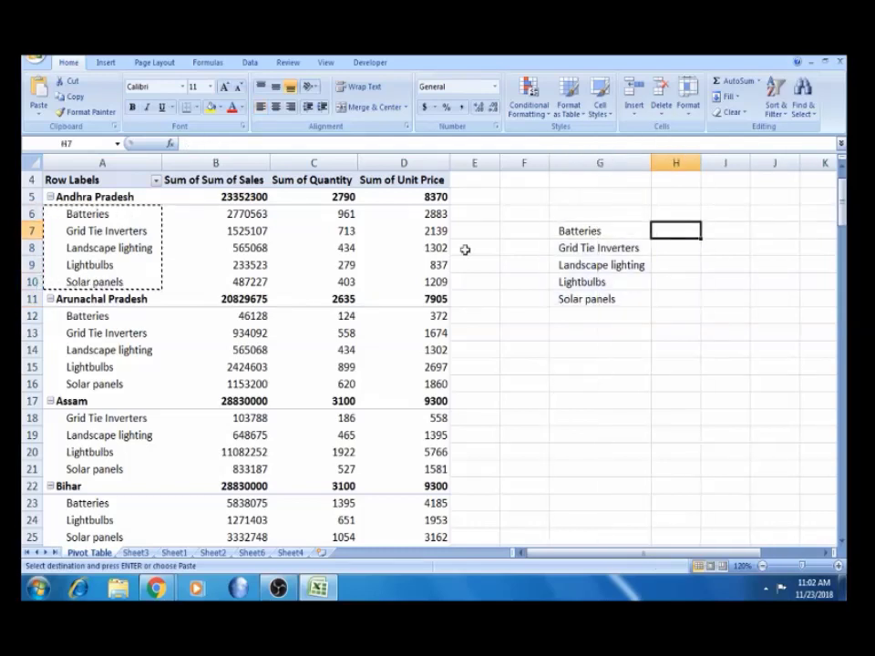
pyautogui.click(117, 251)
pyautogui.press('Escape')
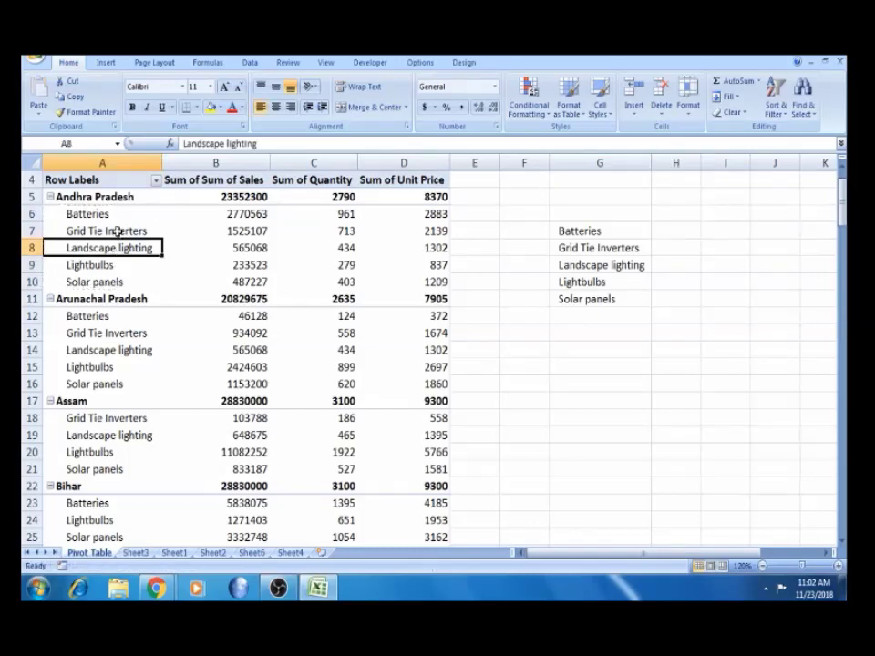
pyautogui.click(117, 216)
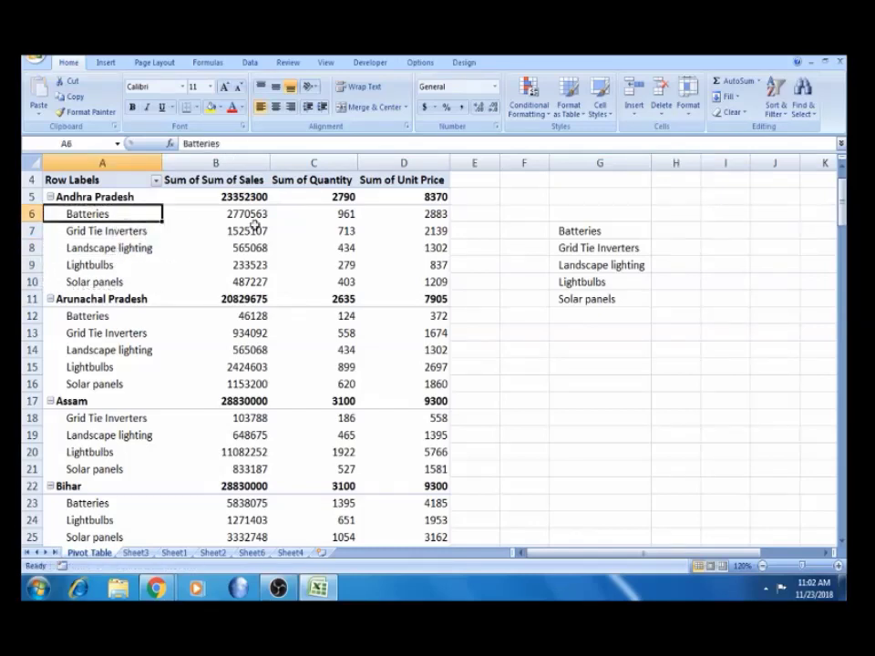
# Copy the Andhra Pradesh label from A5 into G6 above the category list.
pyautogui.click(133, 198)
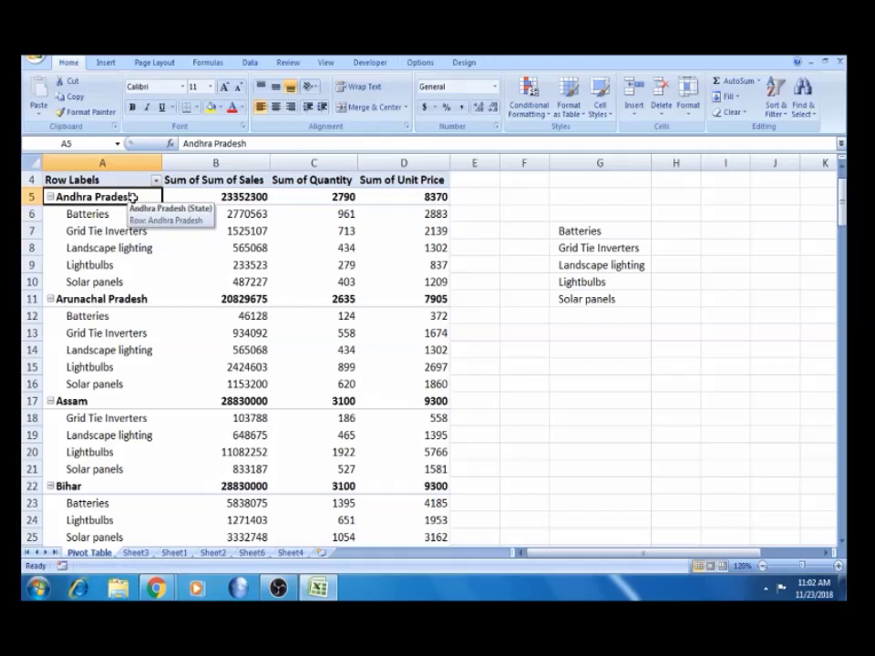
pyautogui.hotkey('ctrl', 'c')
pyautogui.click(611, 211)
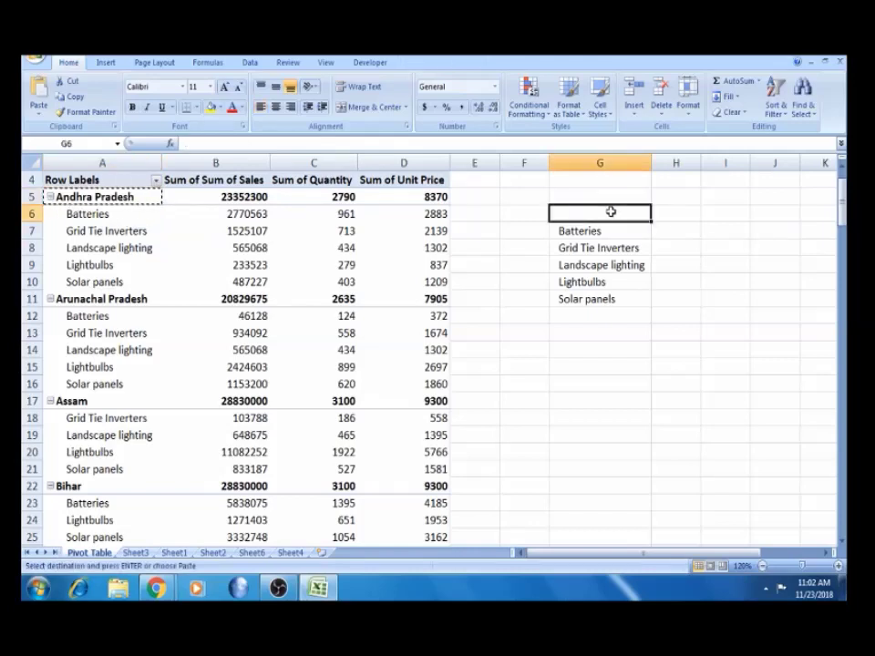
pyautogui.hotkey('ctrl', 'v')
# Add a bold 'Sum of Sales' heading in H6 and widen column H to fit it.
pyautogui.click(620, 230)
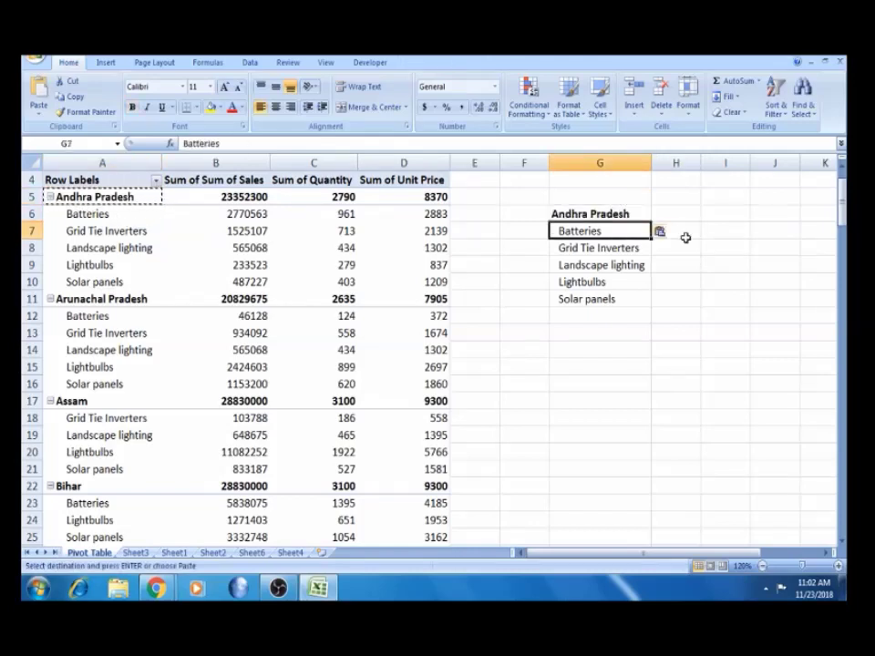
pyautogui.click(686, 235)
pyautogui.click(687, 213)
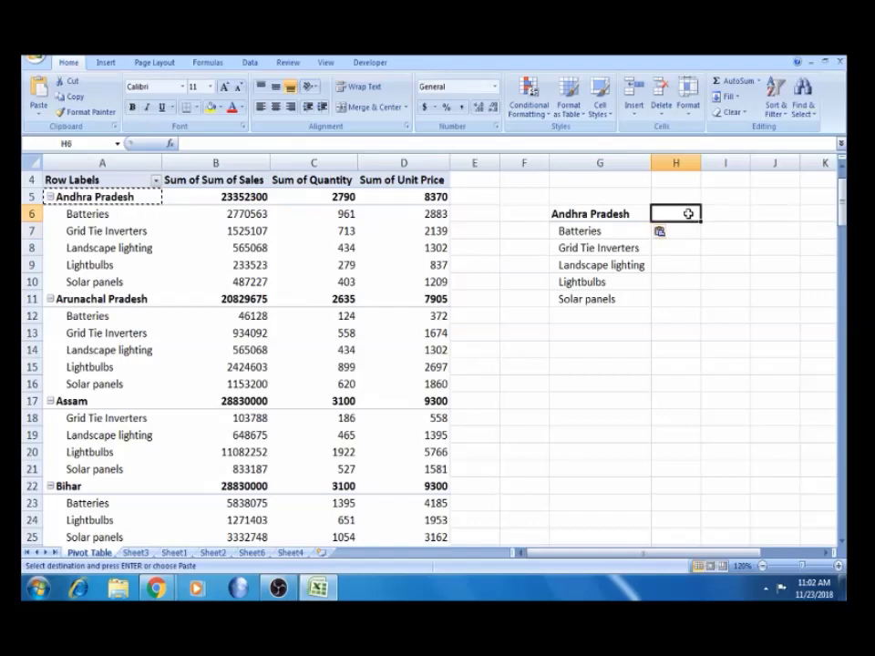
pyautogui.write('S')
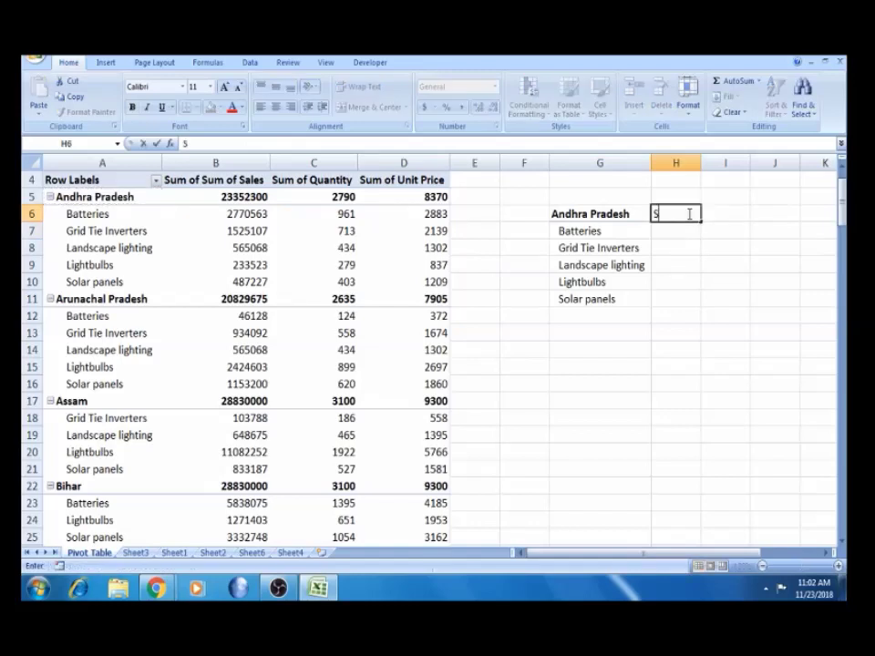
pyautogui.write('um of Sales')
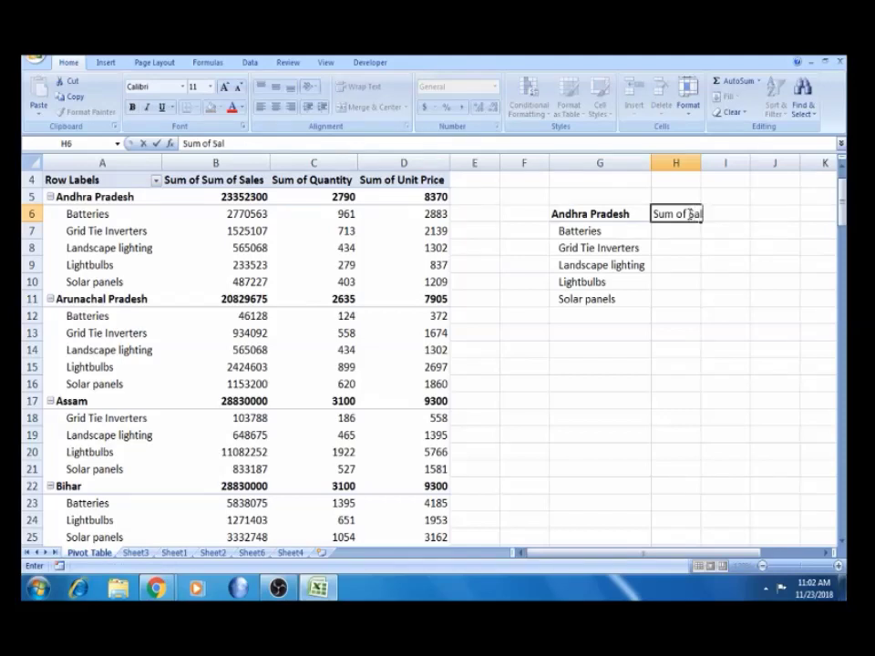
pyautogui.click(590, 398)
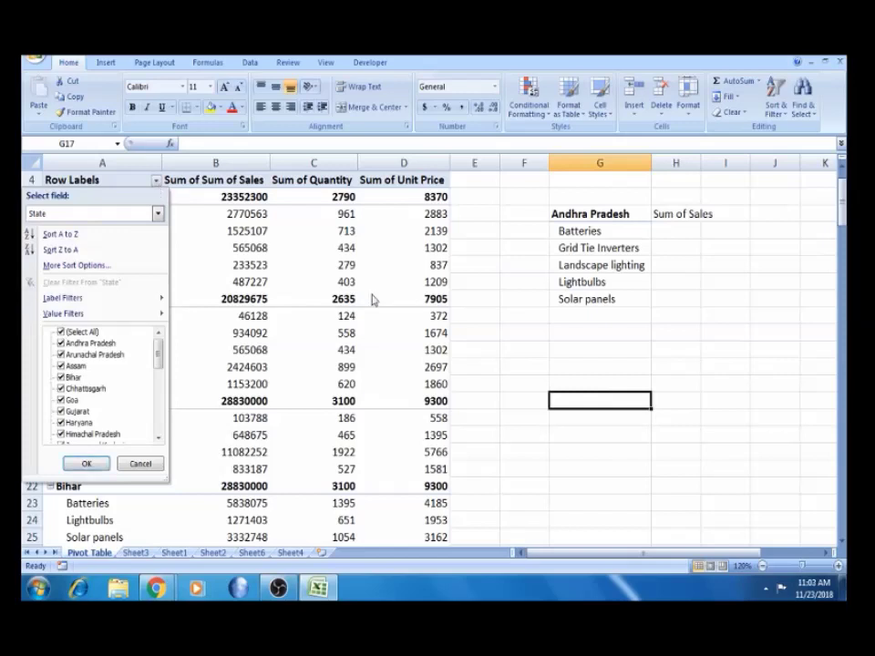
pyautogui.click(523, 208)
pyautogui.click(523, 214)
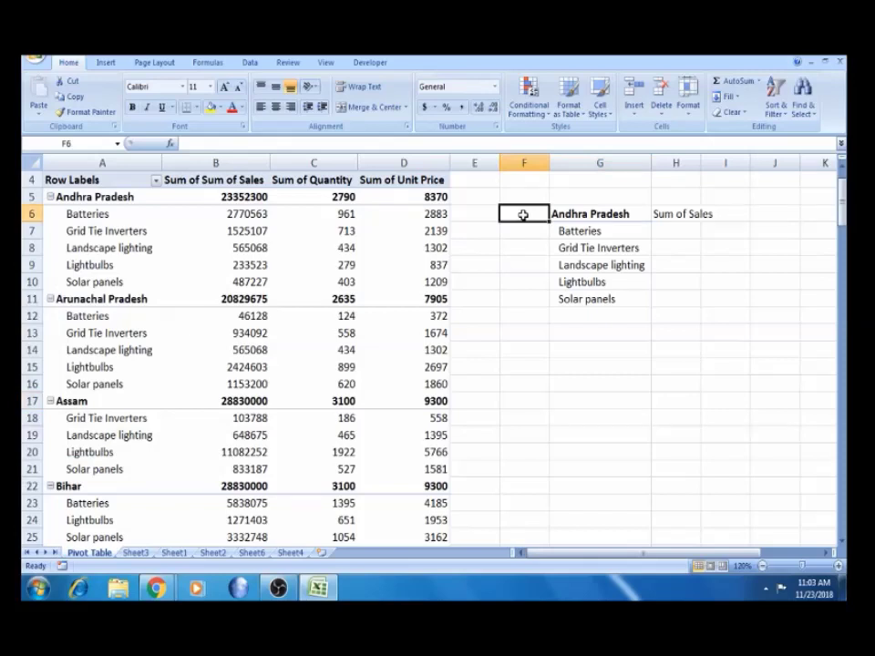
pyautogui.doubleClick(701, 163)
# Start a formula in H7 beside Batteries.
pyautogui.click(685, 227)
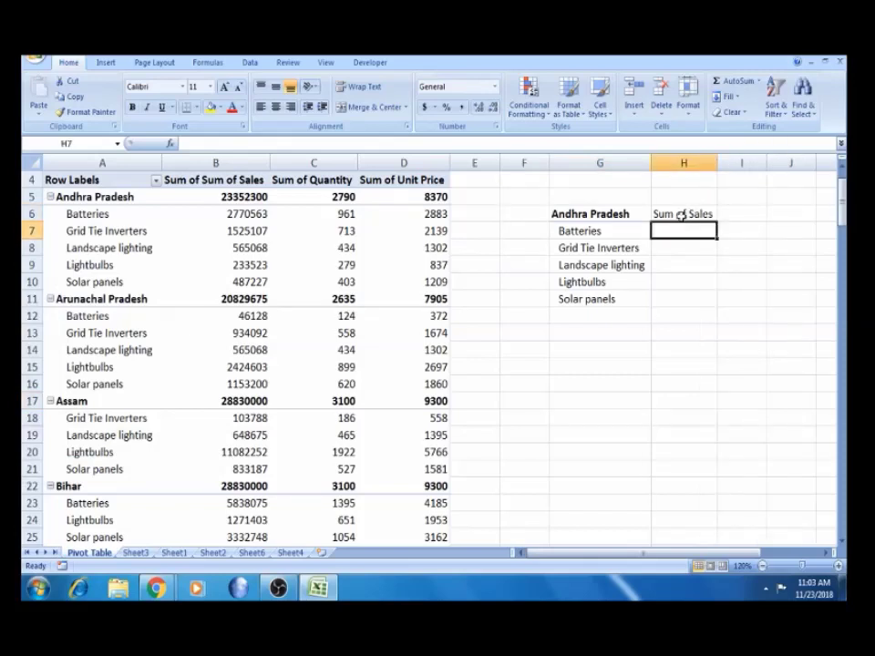
pyautogui.click(681, 213)
pyautogui.click(679, 234)
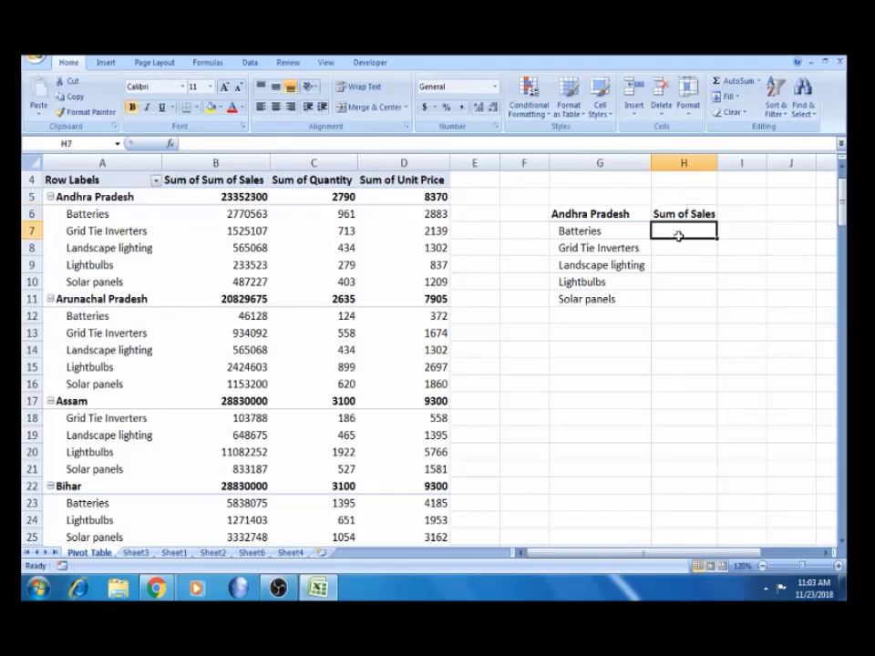
pyautogui.write('=')
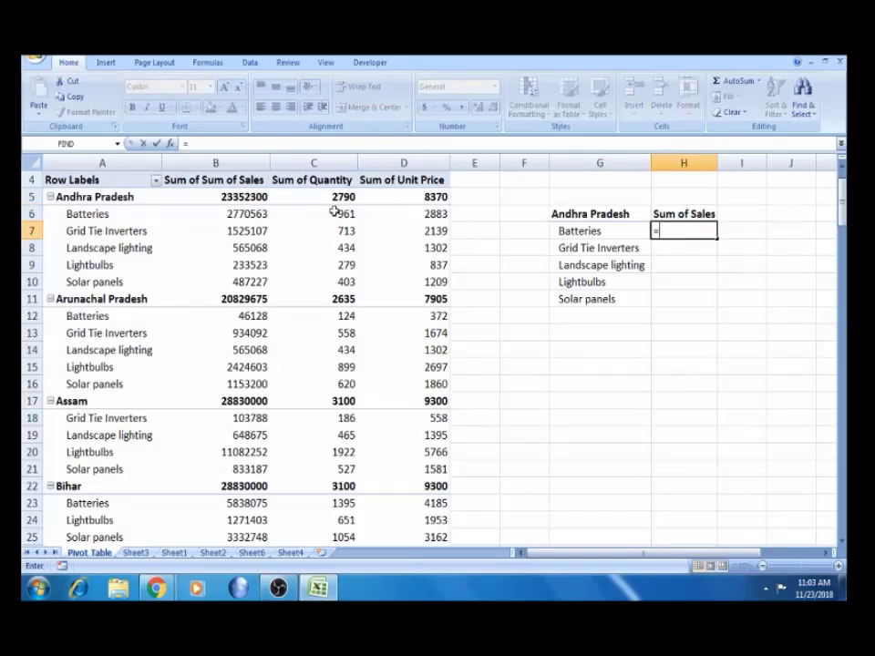
# Enter =B6 in H7 and fill it down to H11 for all five categories.
pyautogui.click(229, 215)
pyautogui.press('Return')
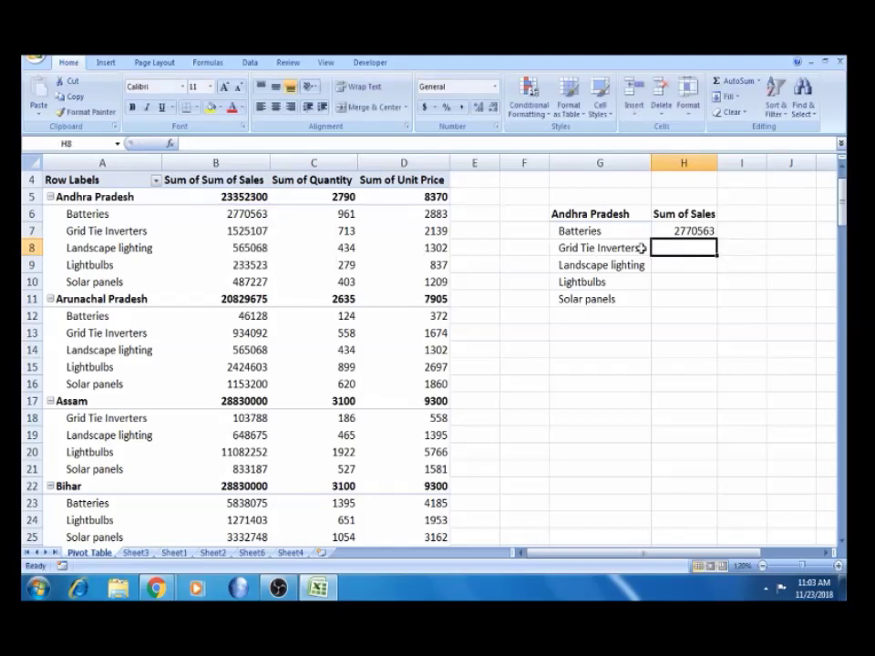
pyautogui.click(673, 231)
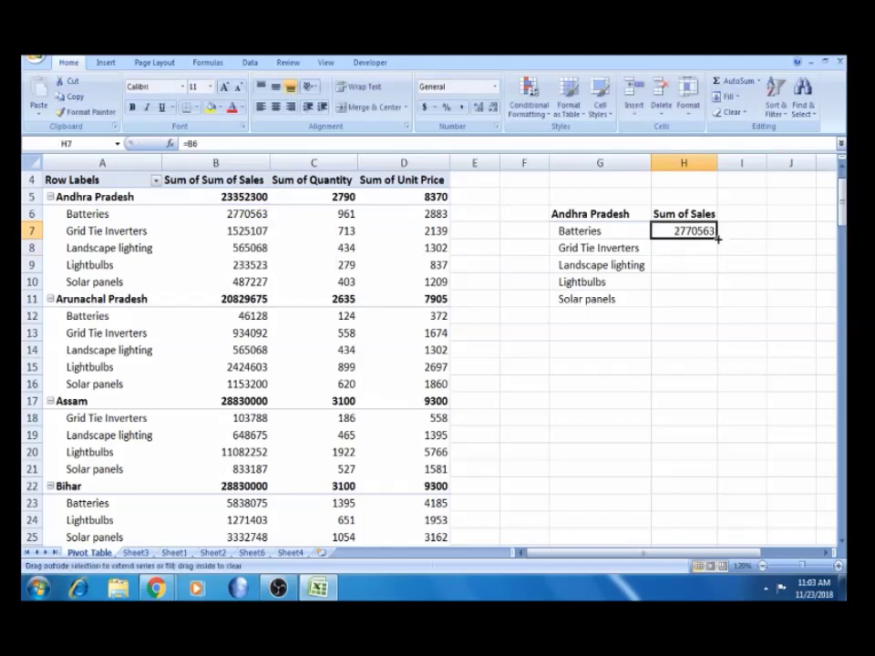
pyautogui.moveTo(717, 238); pyautogui.dragTo(717, 308)
pyautogui.click(687, 281)
pyautogui.click(695, 231)
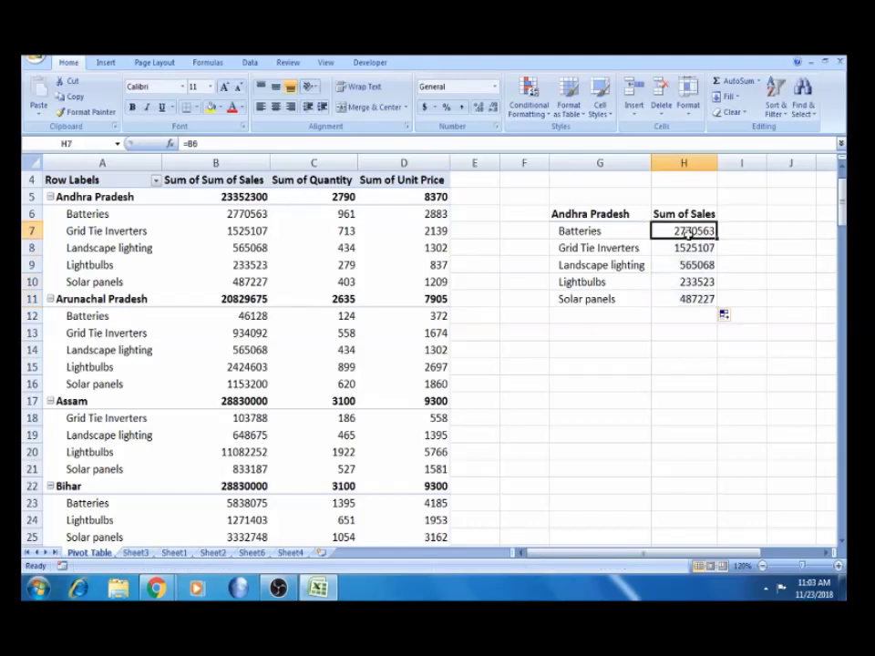
# Select cells inside the pivot table and bring up the PivotTable Tools options.
pyautogui.click(306, 262)
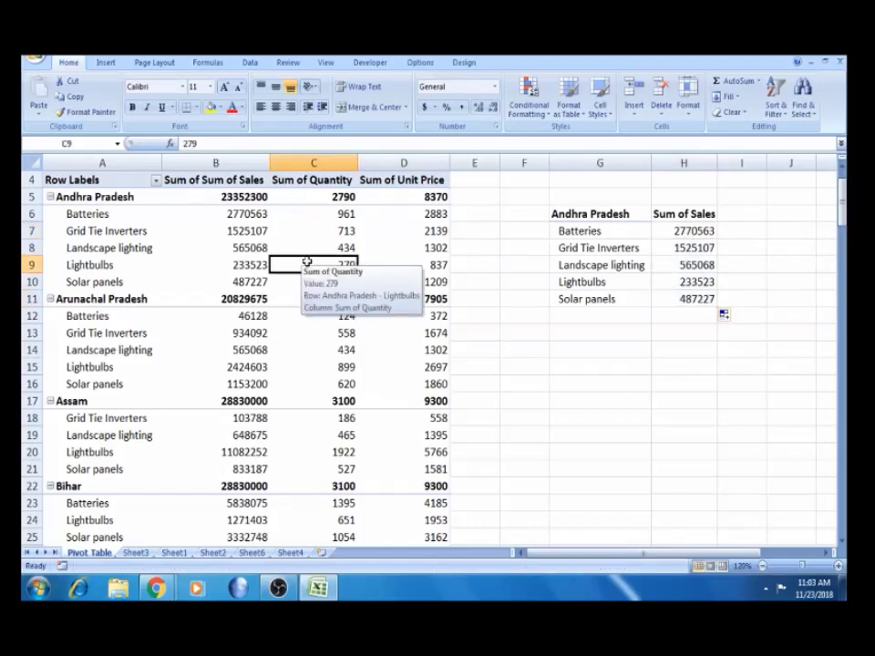
pyautogui.click(95, 239)
pyautogui.click(178, 264)
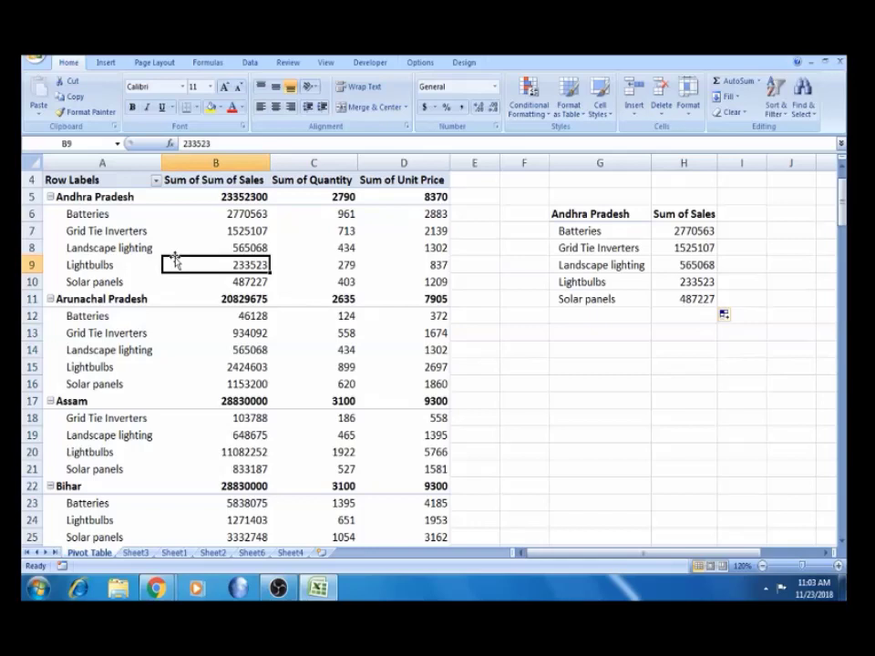
pyautogui.click(464, 63)
pyautogui.click(431, 65)
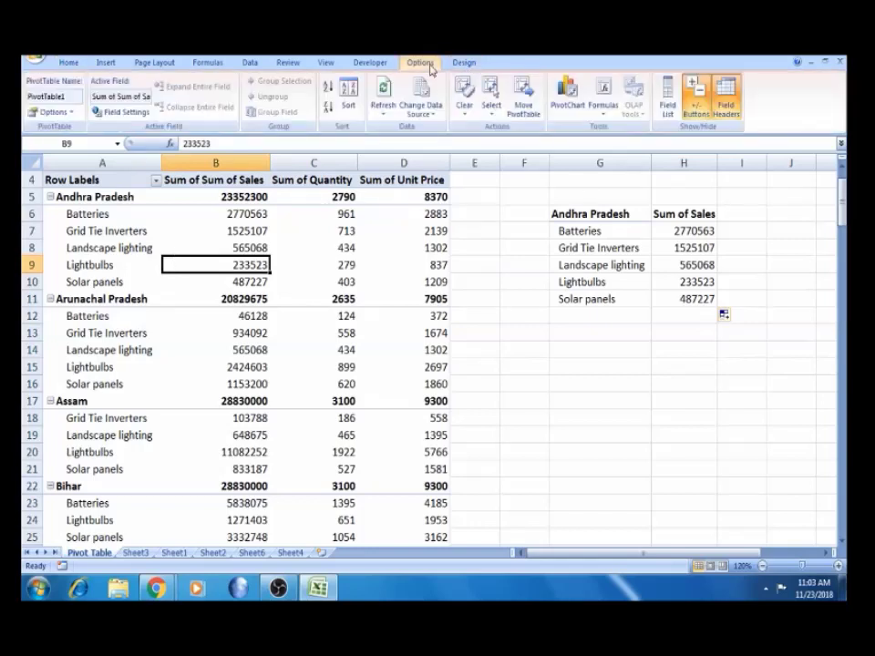
# Uncheck Sum of Sales in the PivotTable Field List and confirm H7 now shows quantity 961.
pyautogui.click(670, 103)
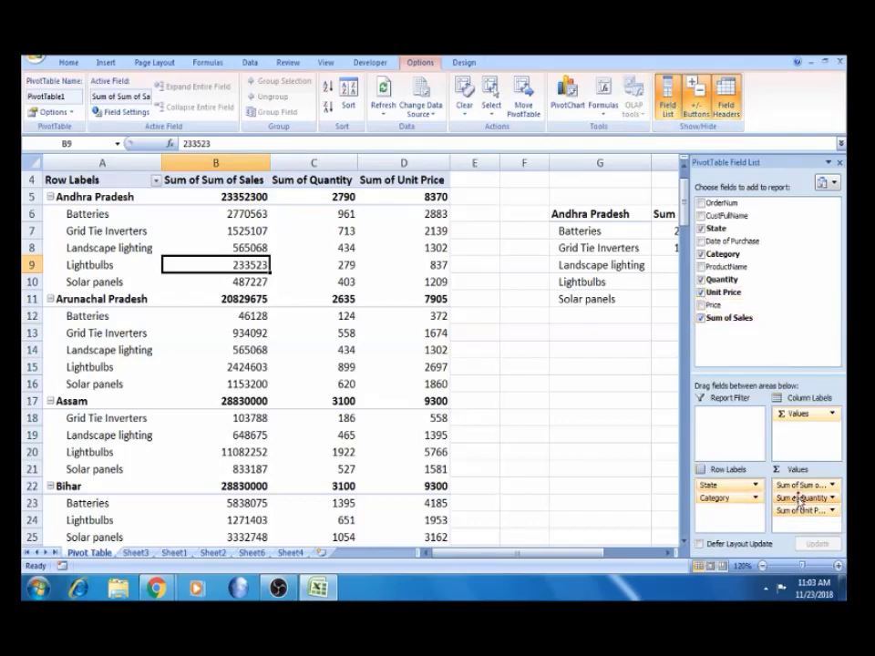
pyautogui.click(746, 319)
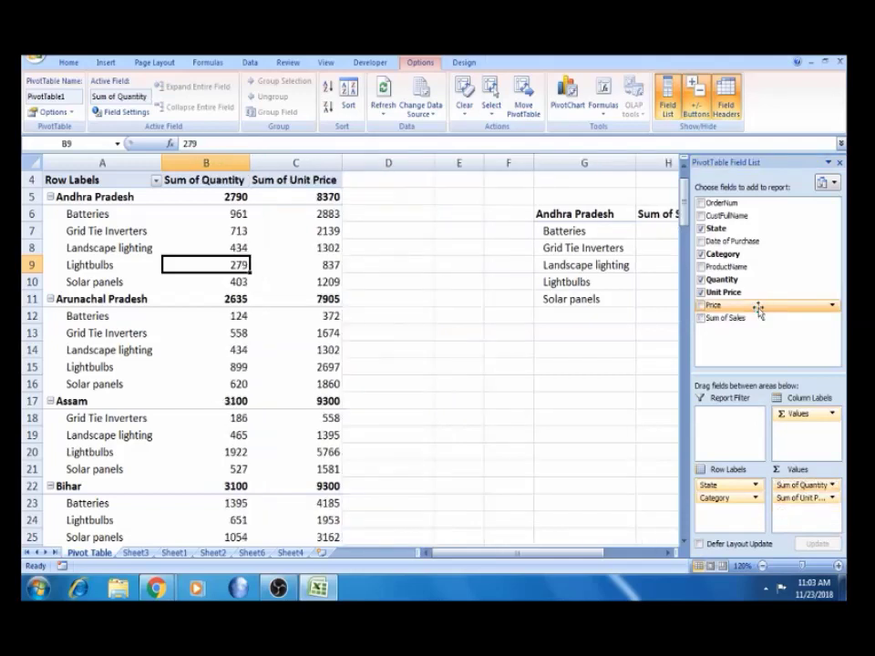
pyautogui.click(666, 242)
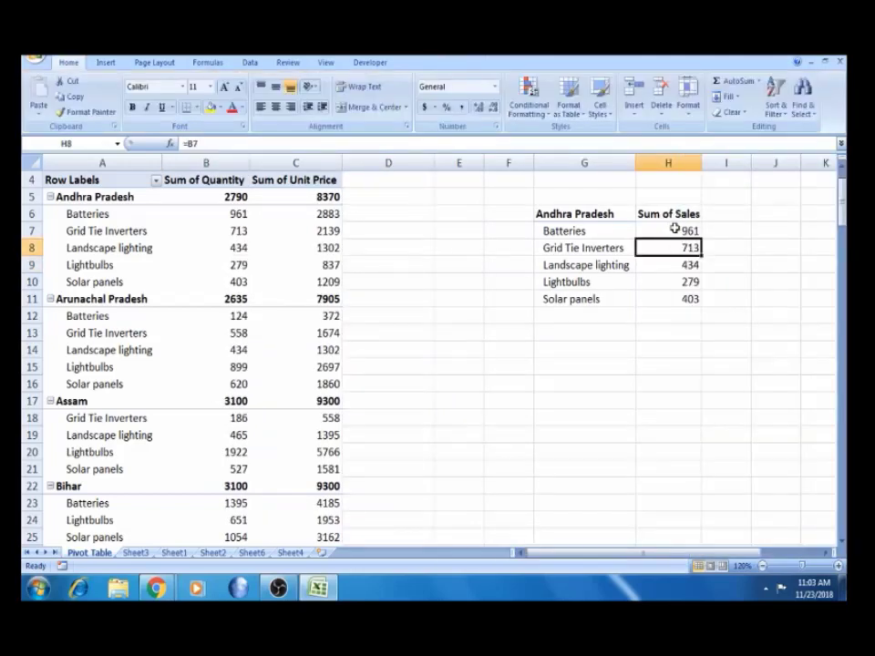
pyautogui.click(674, 229)
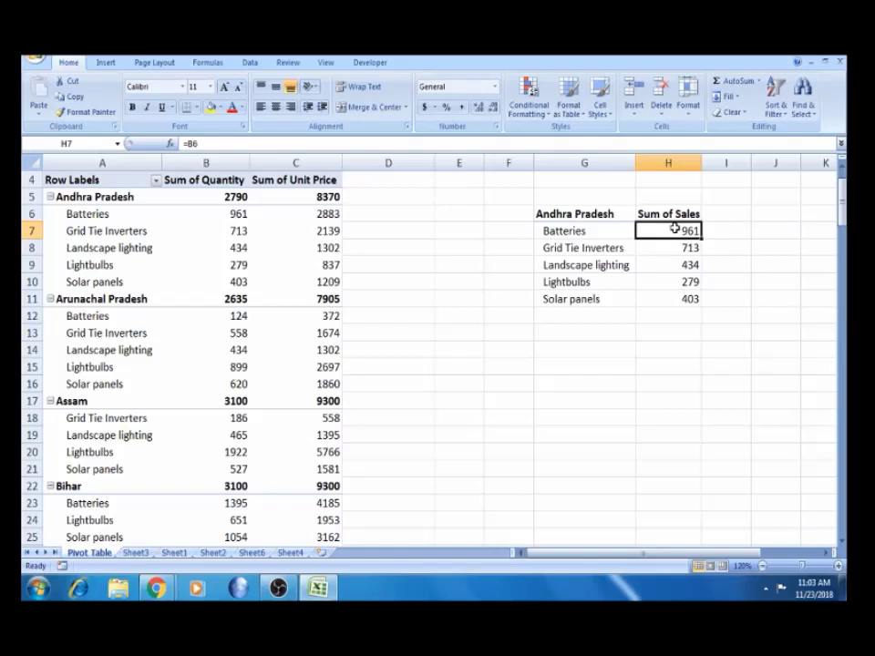
pyautogui.click(224, 213)
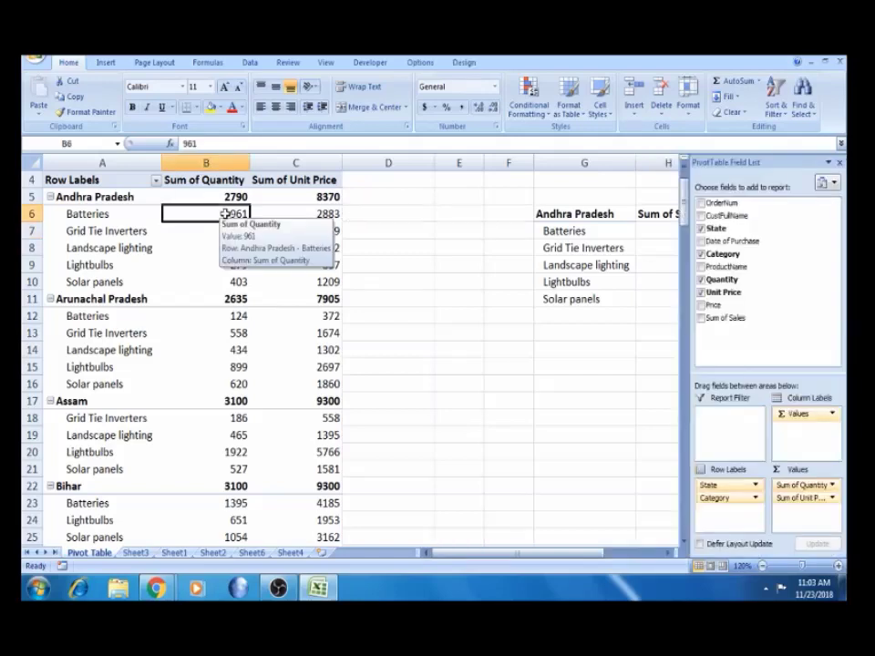
pyautogui.click(580, 230)
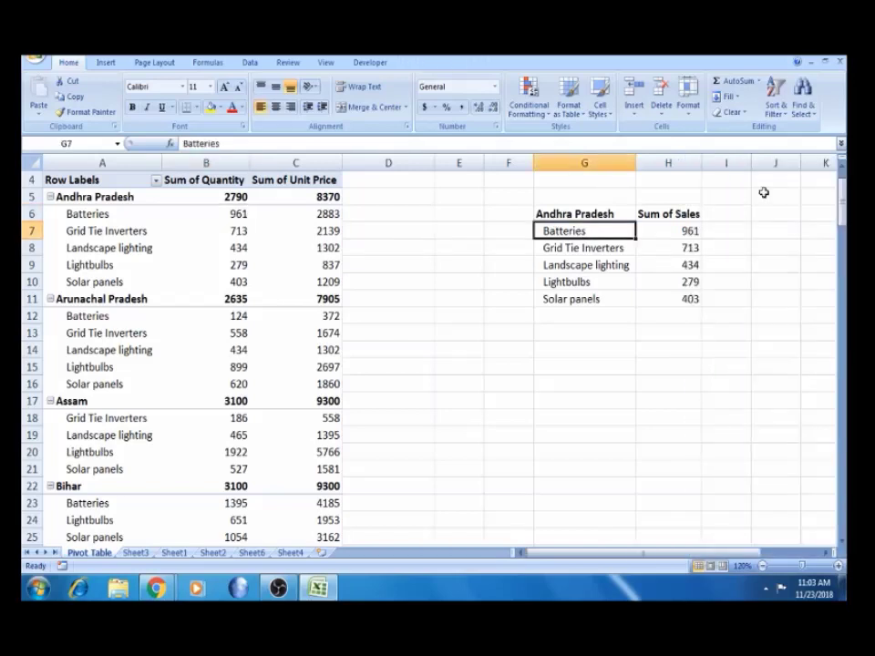
# Clear the five H7:H11 formulas and abandon a new formula pointing at D11.
pyautogui.click(694, 231)
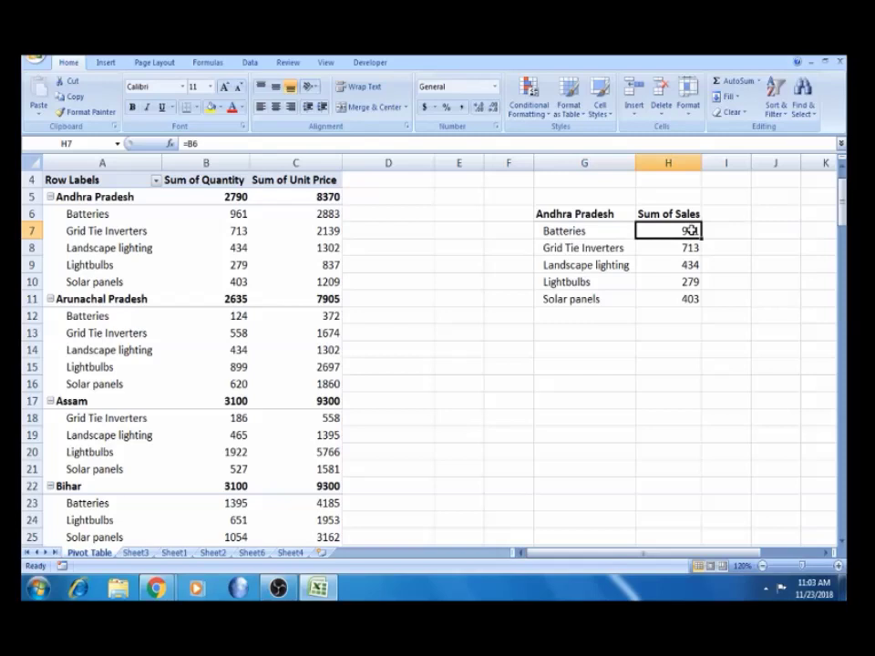
pyautogui.hotkey('shift', 'Down')
pyautogui.hotkey('shift', 'Down')
pyautogui.hotkey('shift', 'Down')
pyautogui.hotkey('shift', 'Down')
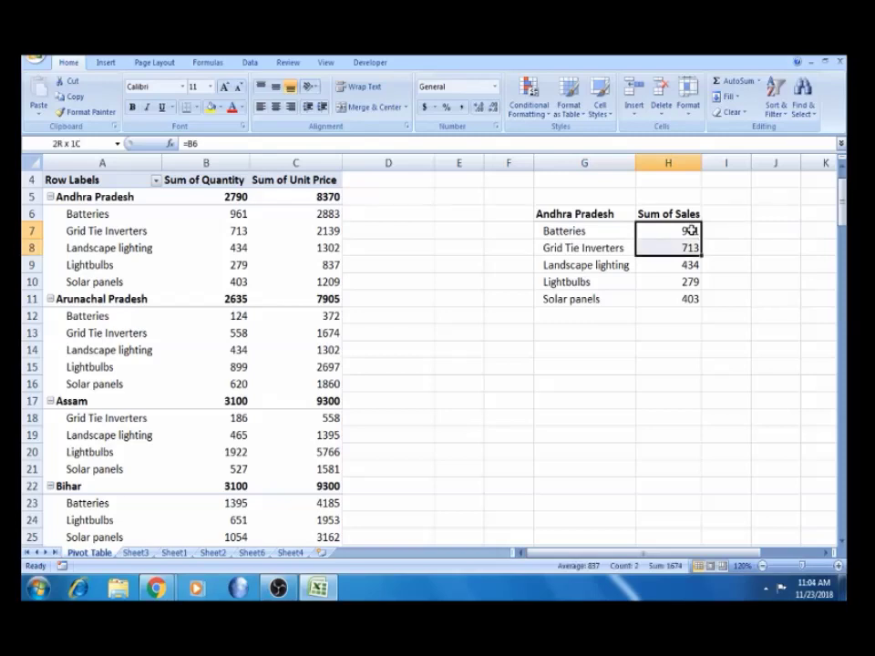
pyautogui.press('Delete')
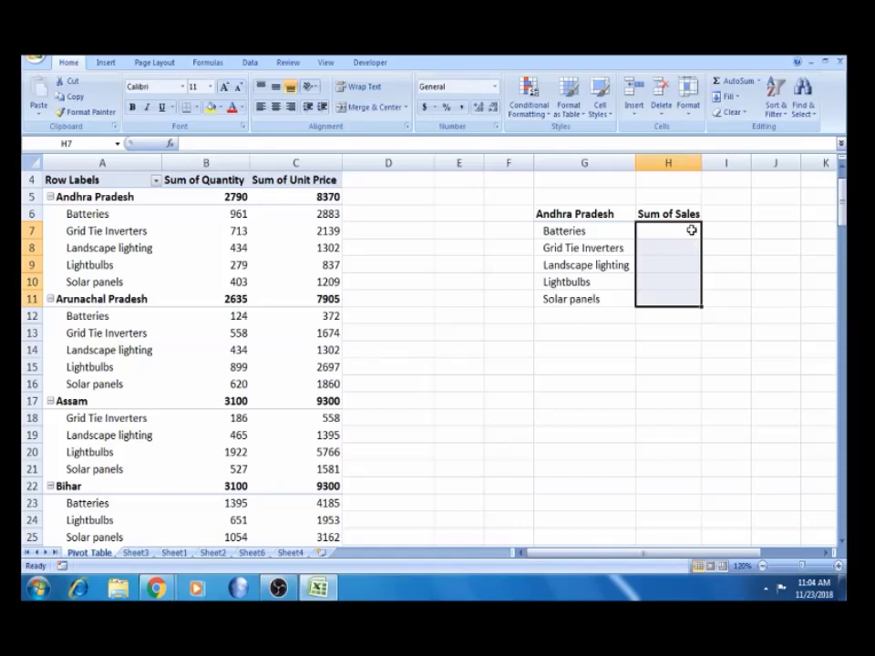
pyautogui.click(692, 231)
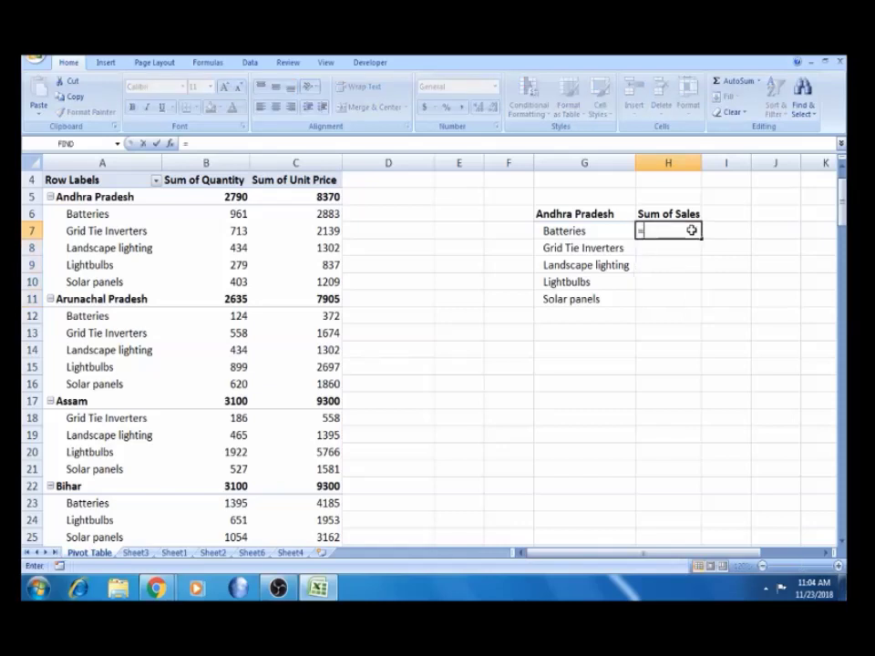
pyautogui.write('=')
pyautogui.click(417, 294)
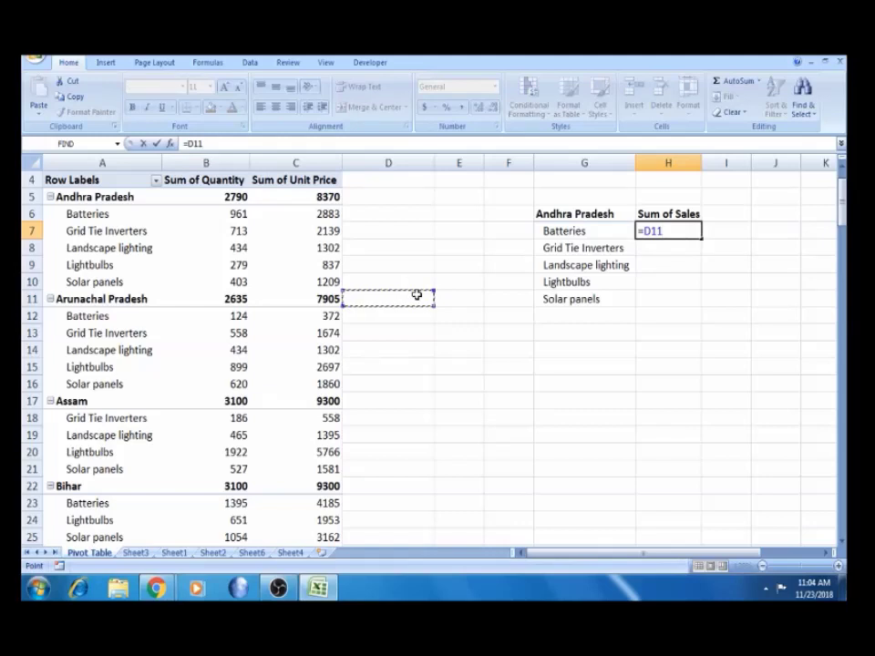
pyautogui.press('Escape')
# Put Sum of Sales back in the pivot values and remove Sum of Quantity and Sum of Unit Price.
pyautogui.click(203, 266)
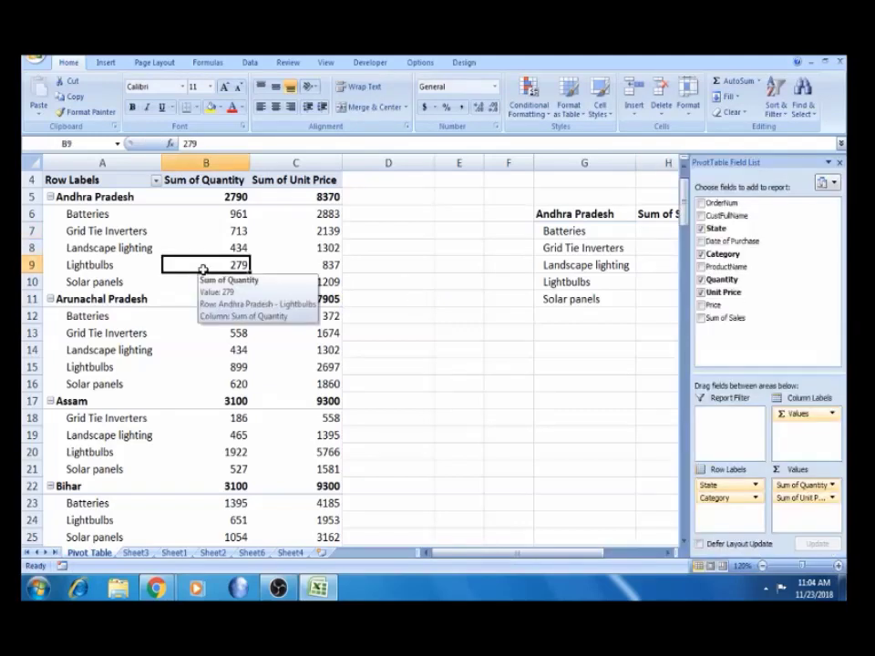
pyautogui.moveTo(739, 321); pyautogui.dragTo(817, 524)
pyautogui.moveTo(817, 484); pyautogui.dragTo(815, 387)
pyautogui.moveTo(801, 484); pyautogui.dragTo(767, 316)
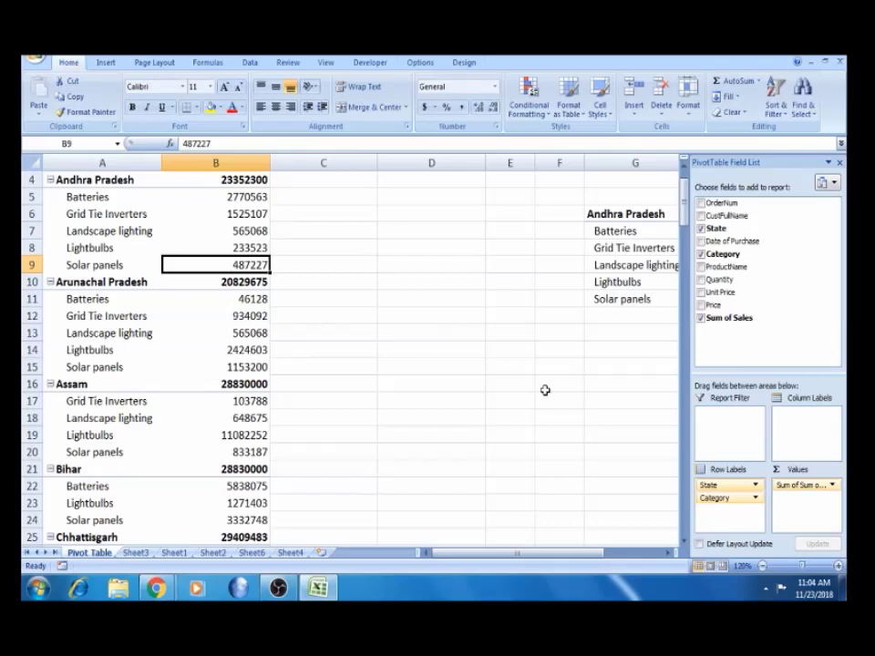
# Select the G6:H11 Andhra Pradesh list and copy it for relocation.
pyautogui.click(545, 388)
pyautogui.click(614, 212)
pyautogui.hotkey('shift', 'Right')
pyautogui.hotkey('shift', 'Down')
pyautogui.hotkey('shift', 'Down')
pyautogui.hotkey('shift', 'Down')
pyautogui.hotkey('shift', 'Down')
pyautogui.hotkey('shift', 'Down')
pyautogui.hotkey('ctrl', 'c')
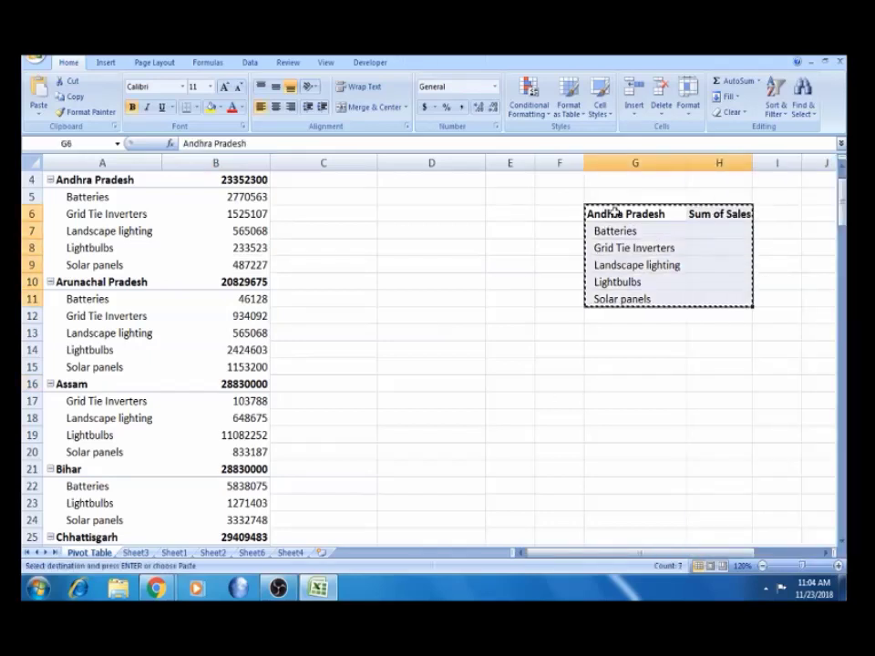
# Paste the list at D6 and widen column E to fit Sum of Sales.
pyautogui.click(364, 212)
pyautogui.click(405, 212)
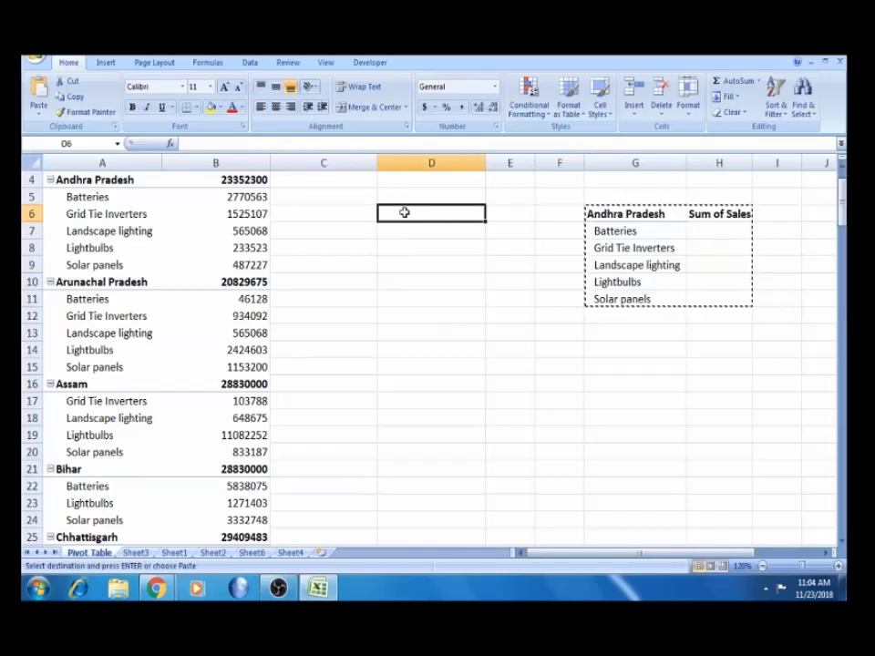
pyautogui.press('Return')
pyautogui.doubleClick(535, 161)
pyautogui.click(515, 217)
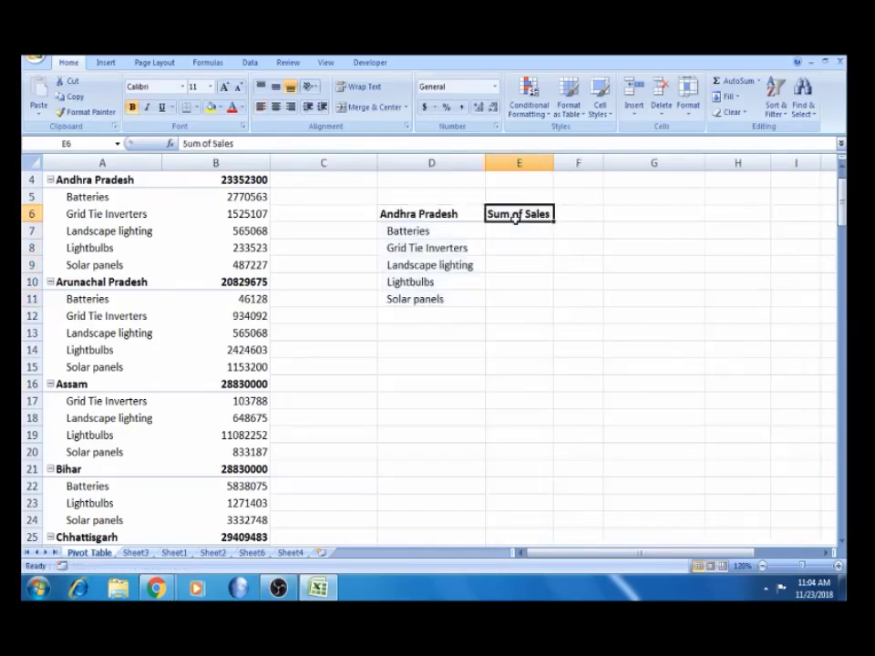
# Zoom to 150% and move the list block up so it starts at D4.
pyautogui.click(838, 566)
pyautogui.click(838, 566)
pyautogui.click(837, 566)
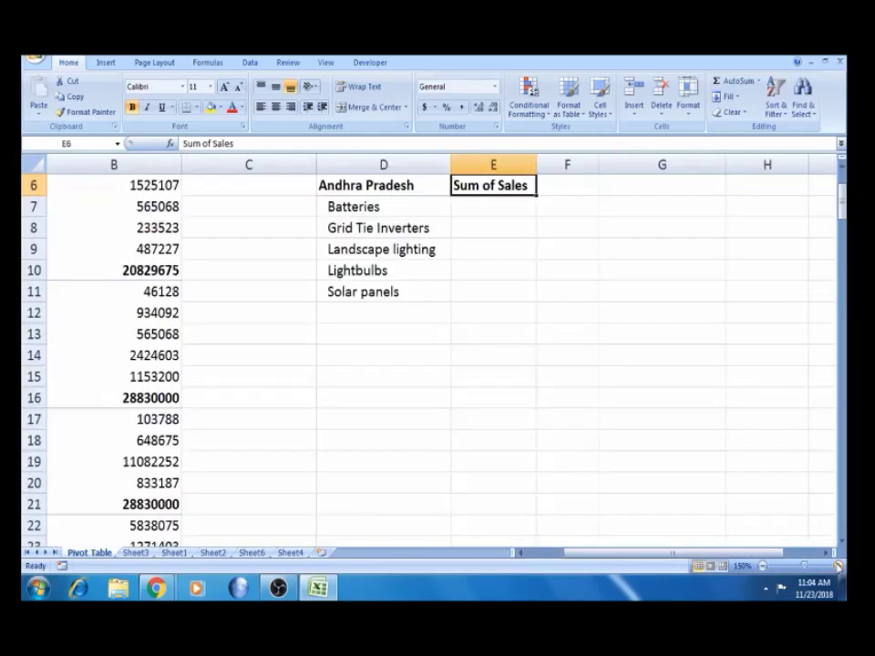
pyautogui.click(521, 220)
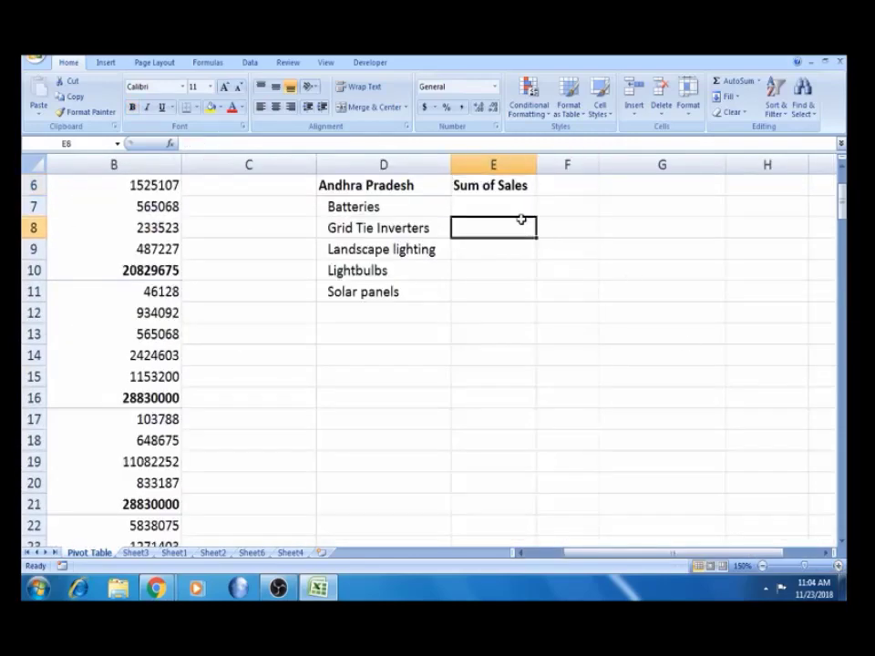
pyautogui.press('Up')
pyautogui.press('Up')
pyautogui.press('Up')
pyautogui.press('Up')
pyautogui.press('Up')
pyautogui.press('Down')
pyautogui.press('Down')
pyautogui.press('Down')
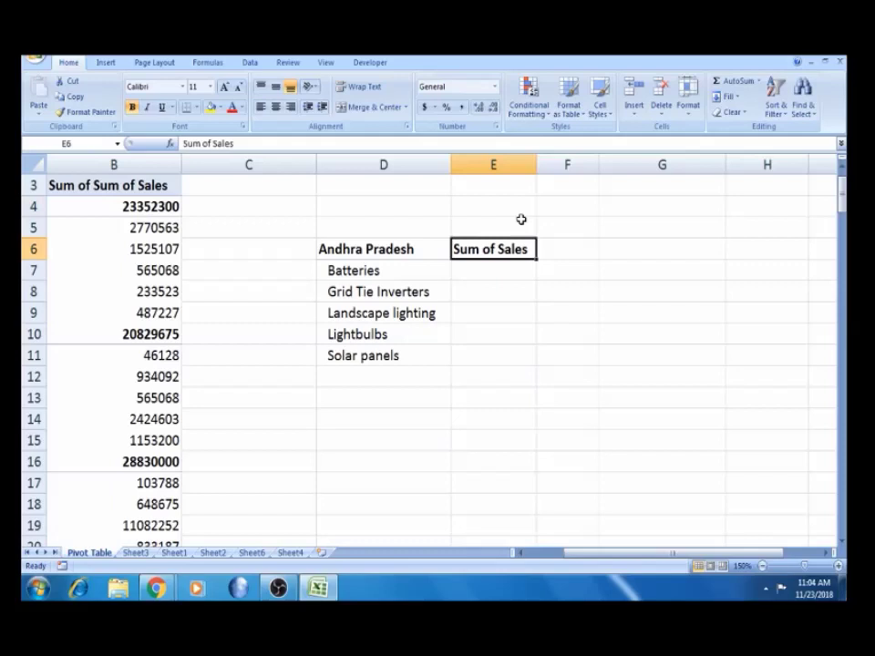
pyautogui.press('Left')
pyautogui.hotkey('shift', 'Right')
pyautogui.hotkey('shift', 'Right')
pyautogui.hotkey('shift', 'Down')
pyautogui.hotkey('shift', 'Down')
pyautogui.hotkey('shift', 'Down')
pyautogui.hotkey('shift', 'Down')
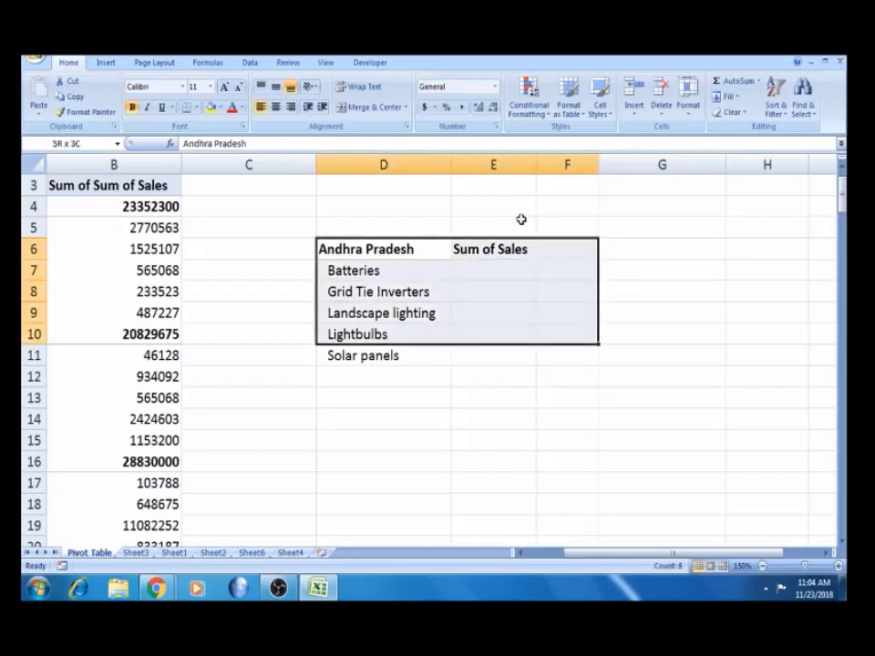
pyautogui.hotkey('shift', 'Down')
pyautogui.hotkey('ctrl', 'c')
pyautogui.press('Up')
pyautogui.press('Up')
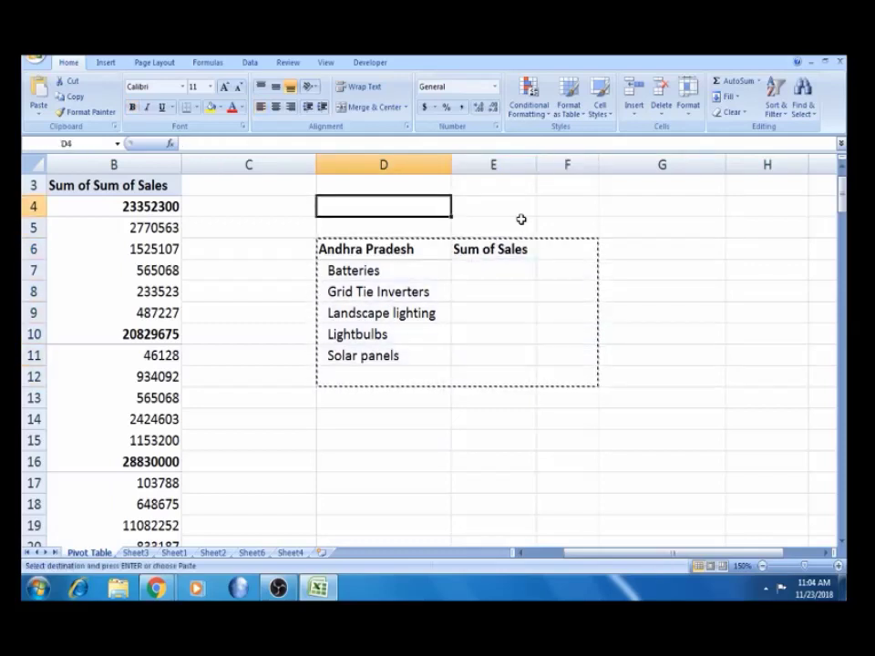
pyautogui.press('Return')
# Start a formula in E5 beside Batteries.
pyautogui.click(395, 241)
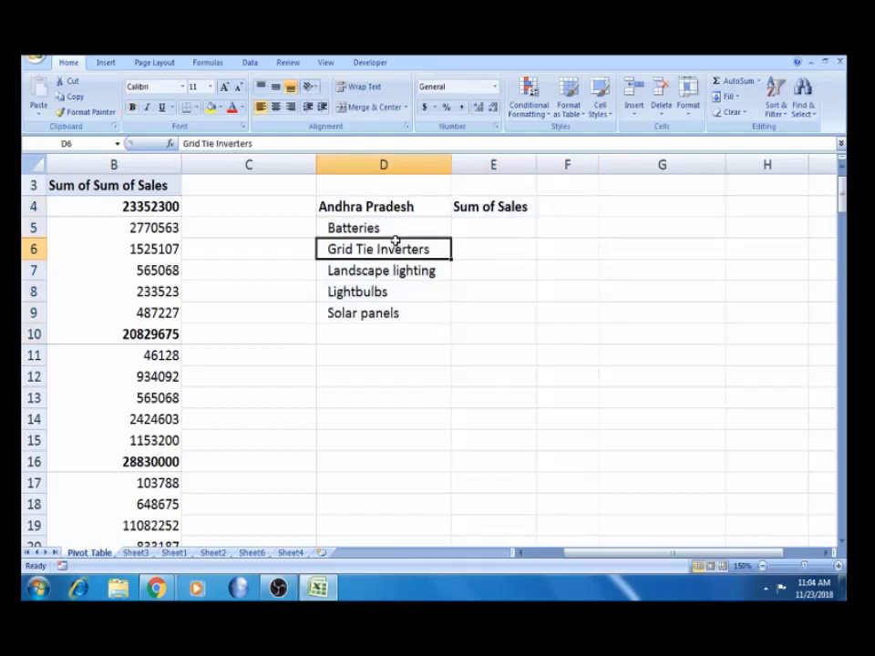
pyautogui.press('Up')
pyautogui.press('Right')
pyautogui.write('=')
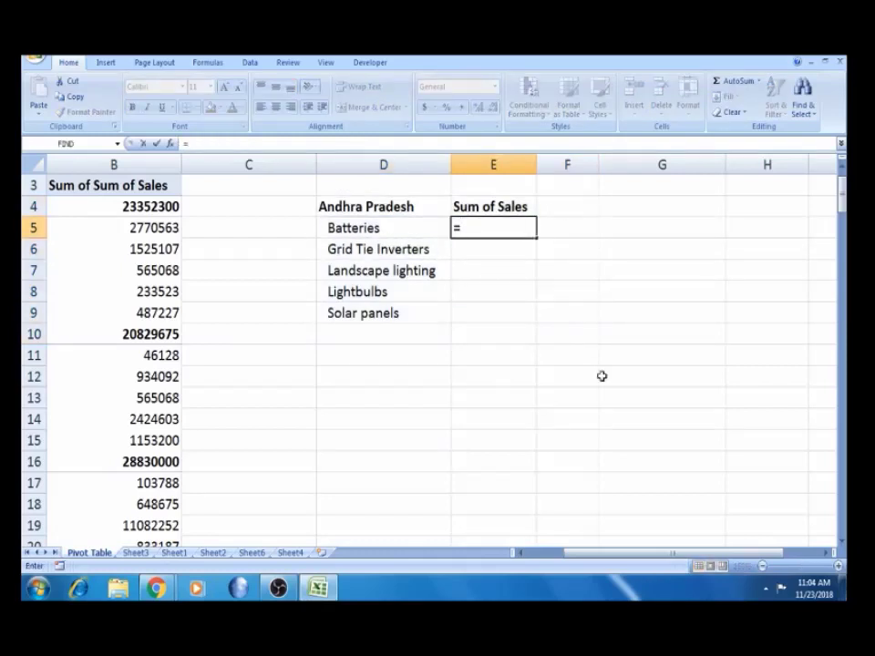
# Make E5 a GETPIVOTDATA formula on pivot cell B5 and fill it down to E9.
pyautogui.moveTo(582, 558); pyautogui.dragTo(528, 556)
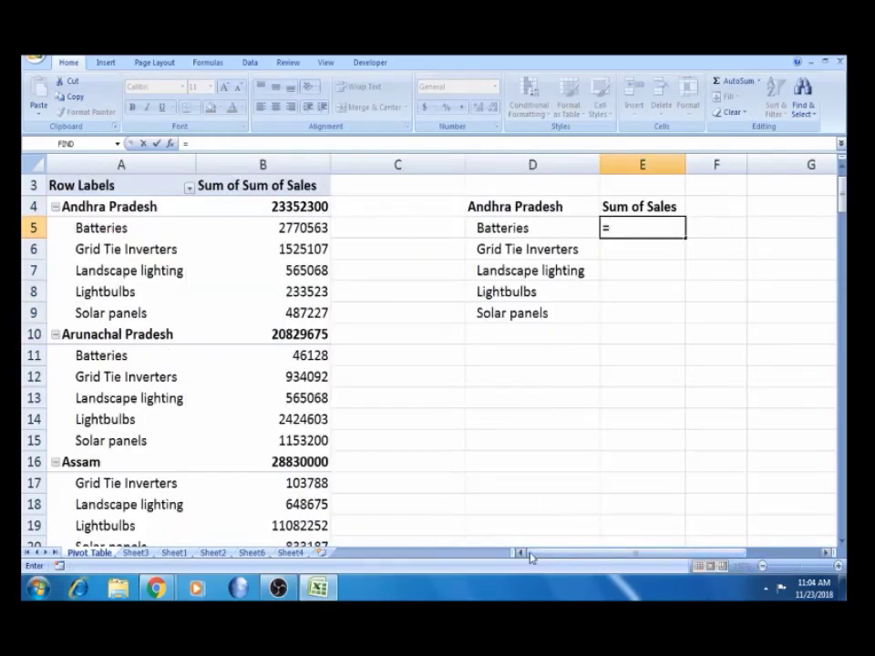
pyautogui.click(302, 228)
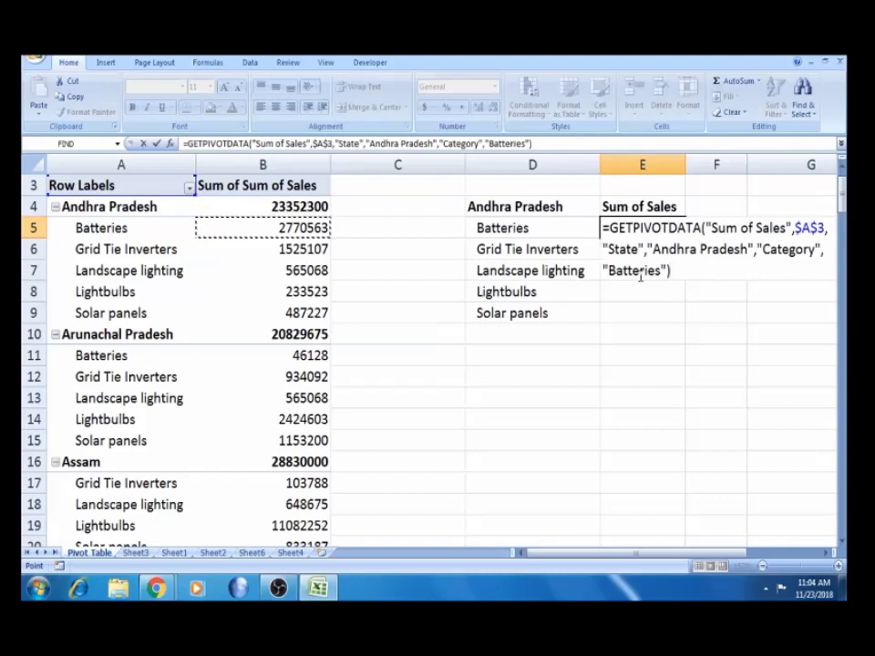
pyautogui.press('Return')
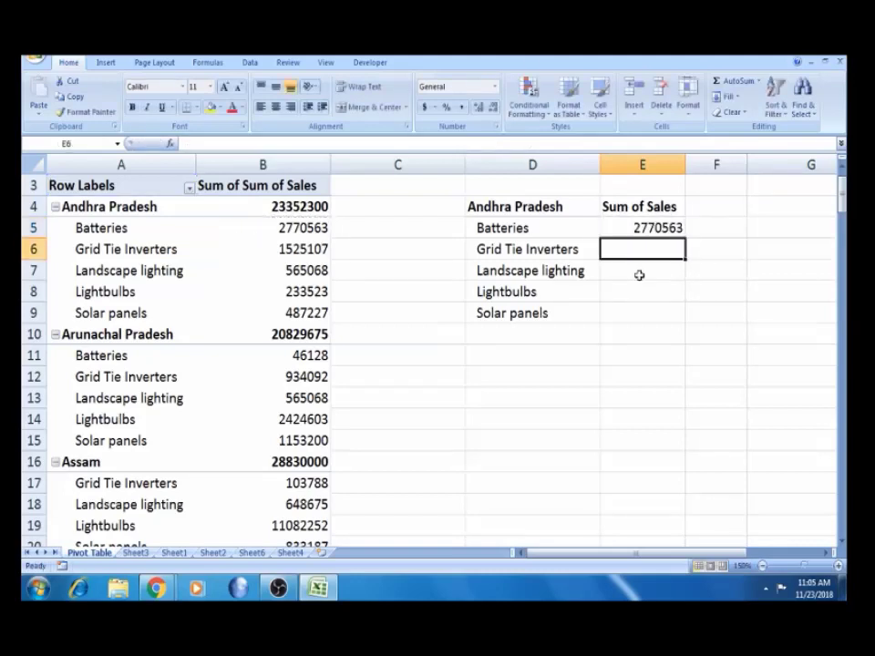
pyautogui.click(672, 228)
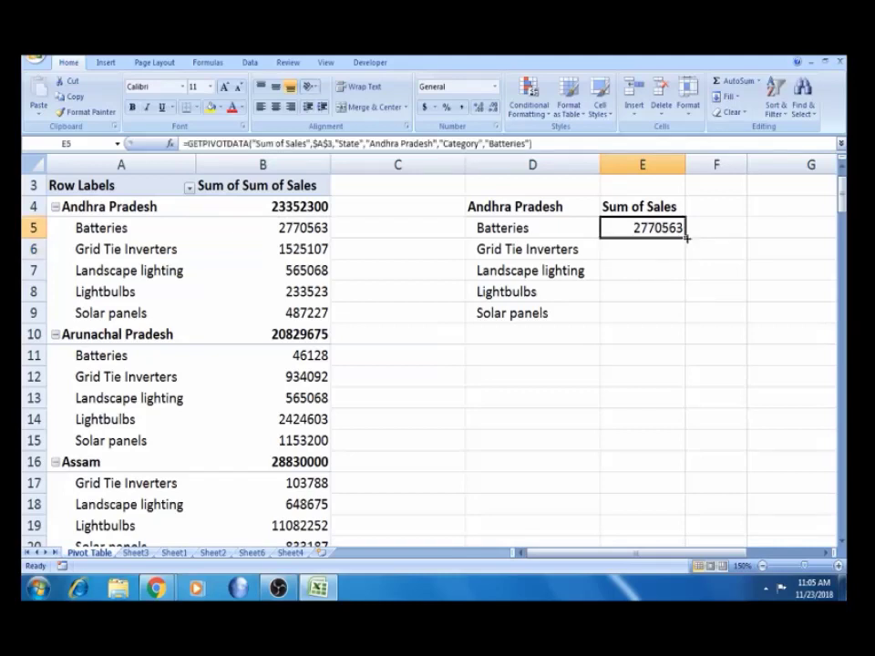
pyautogui.doubleClick(686, 237)
# Compare the copied formulas, all returning 2770563, and open E5 for editing.
pyautogui.click(658, 249)
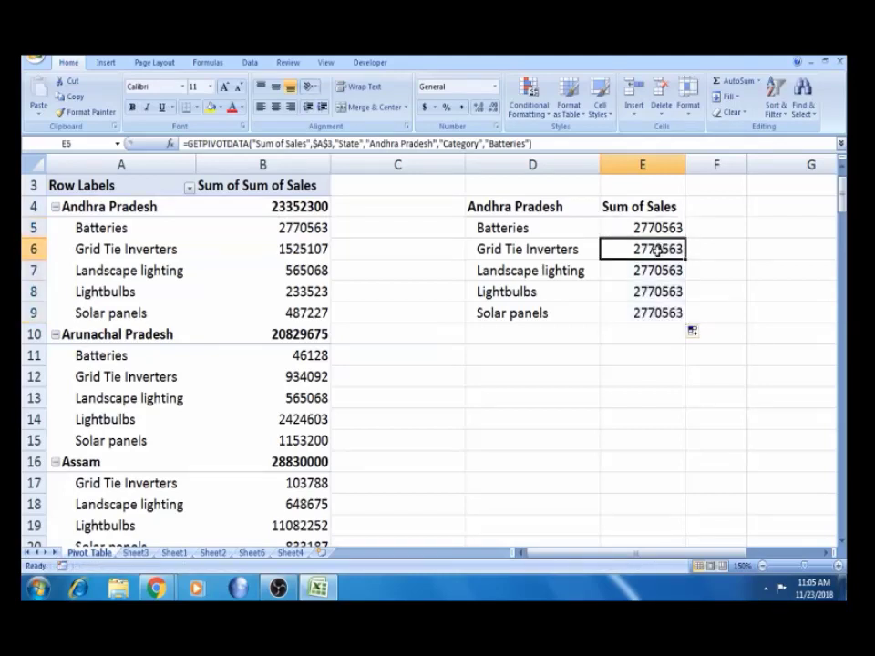
pyautogui.click(643, 228)
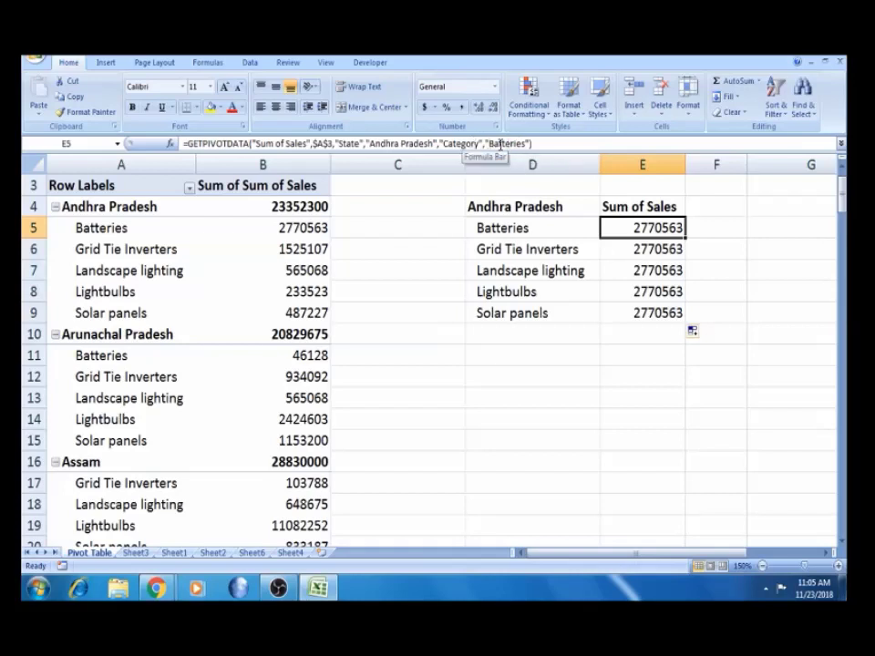
pyautogui.click(503, 197)
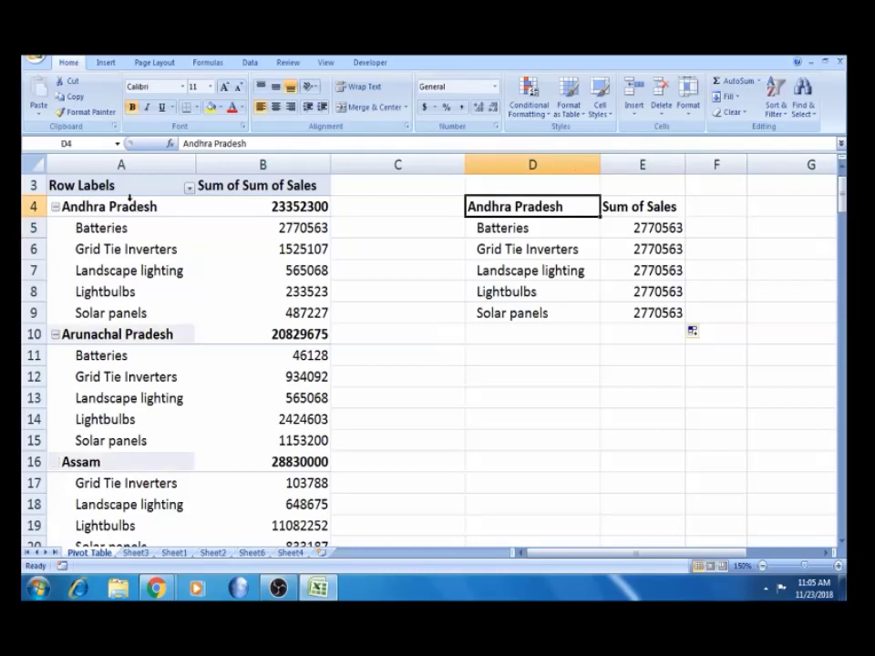
pyautogui.click(130, 199)
pyautogui.click(551, 229)
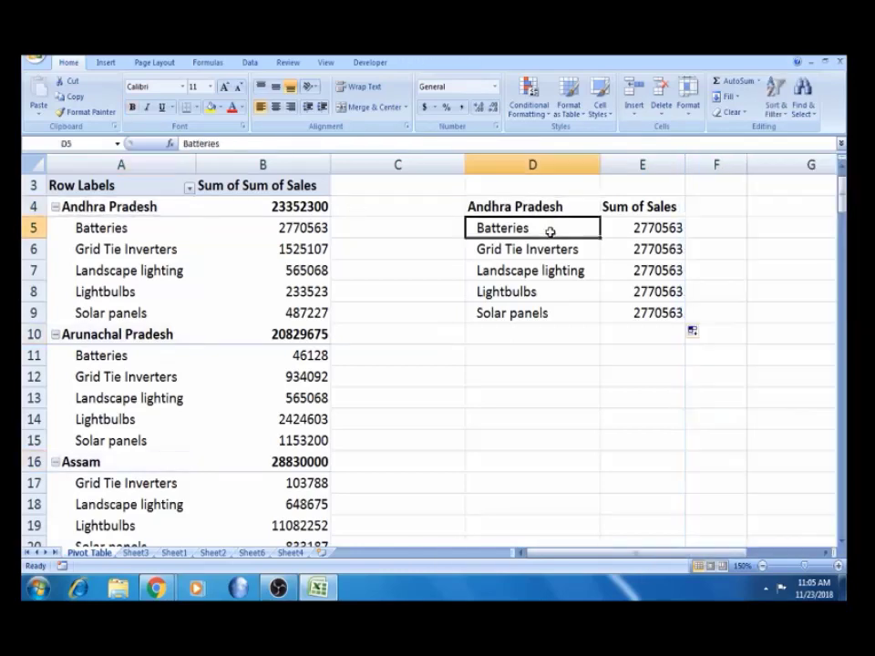
pyautogui.click(660, 227)
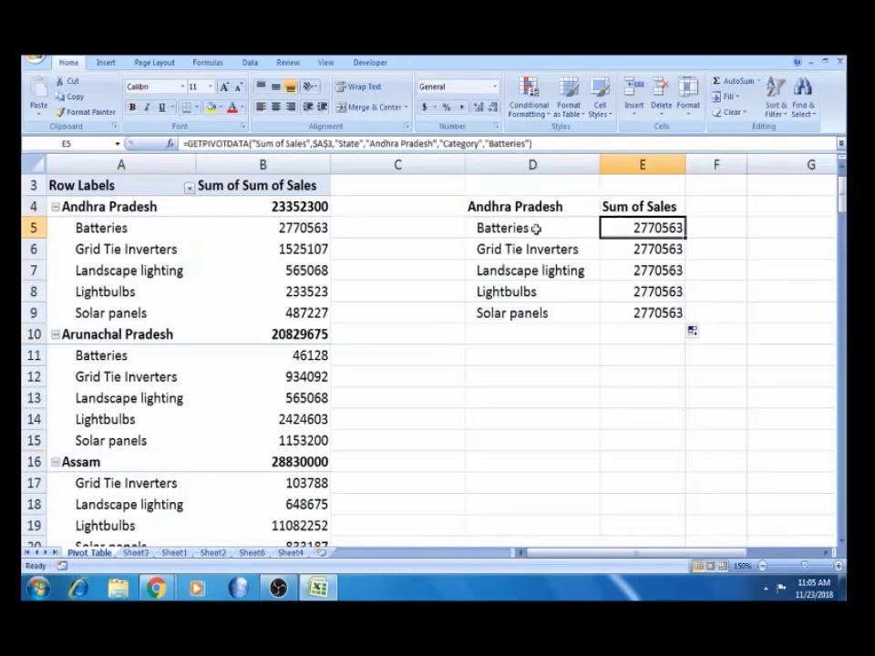
pyautogui.click(631, 252)
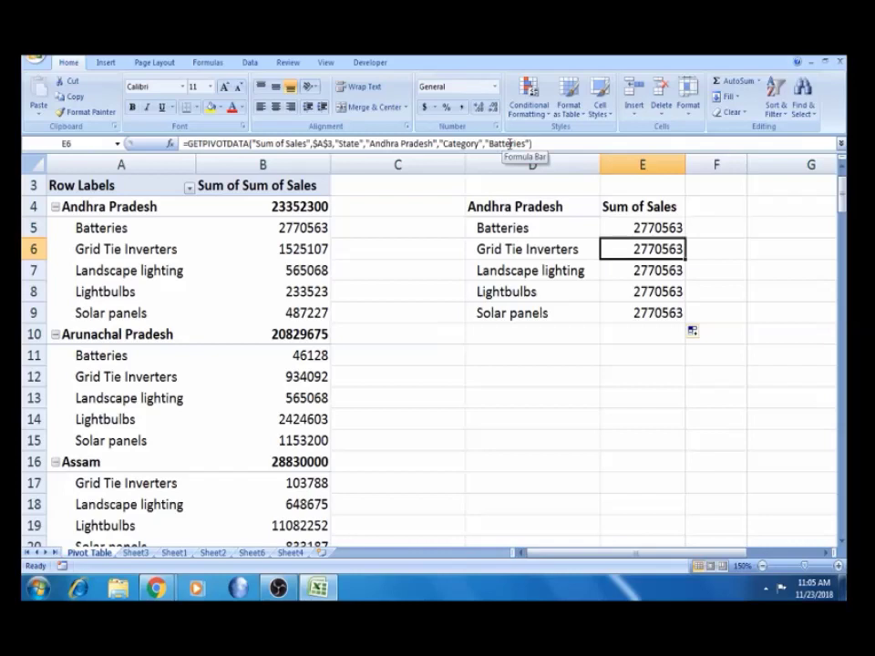
pyautogui.click(641, 223)
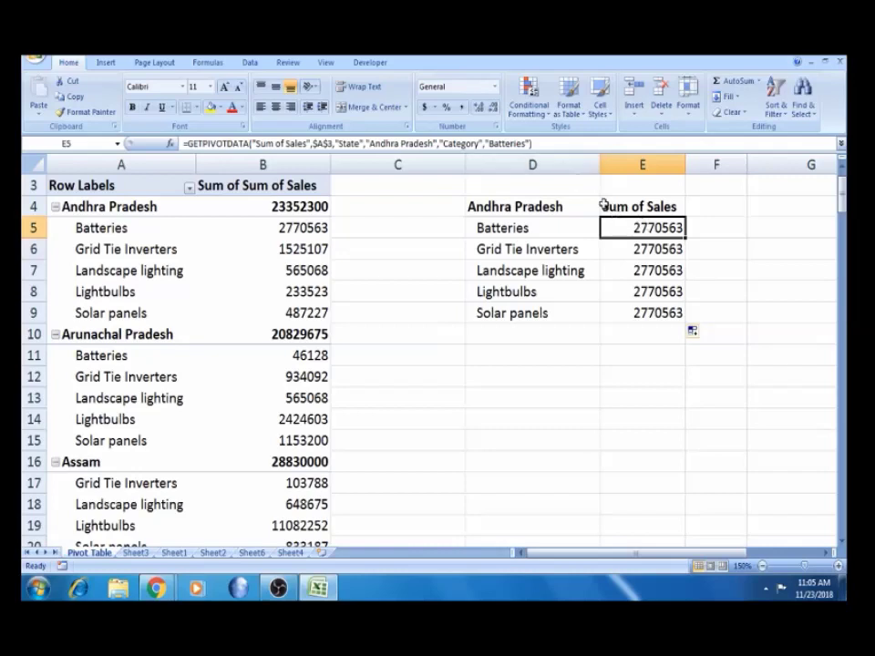
pyautogui.click(527, 143)
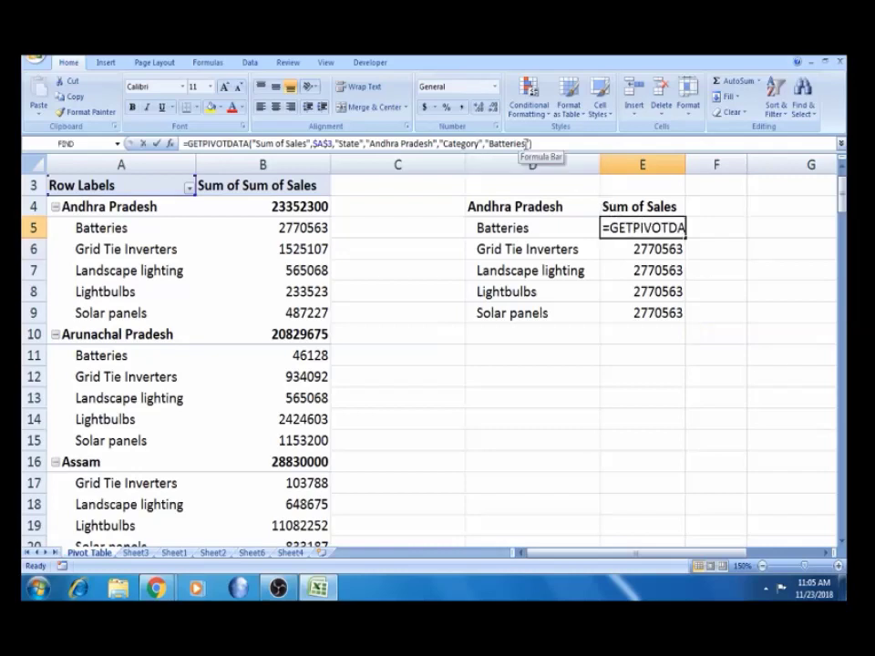
# Replace the hard-coded Batteries item in E5's formula with a reference to D5, fixing #REF!
pyautogui.press('BackSpace')
pyautogui.press('BackSpace')
pyautogui.press('BackSpace')
pyautogui.press('BackSpace')
pyautogui.press('BackSpace')
pyautogui.press('BackSpace')
pyautogui.press('BackSpace')
pyautogui.press('BackSpace')
pyautogui.press('BackSpace')
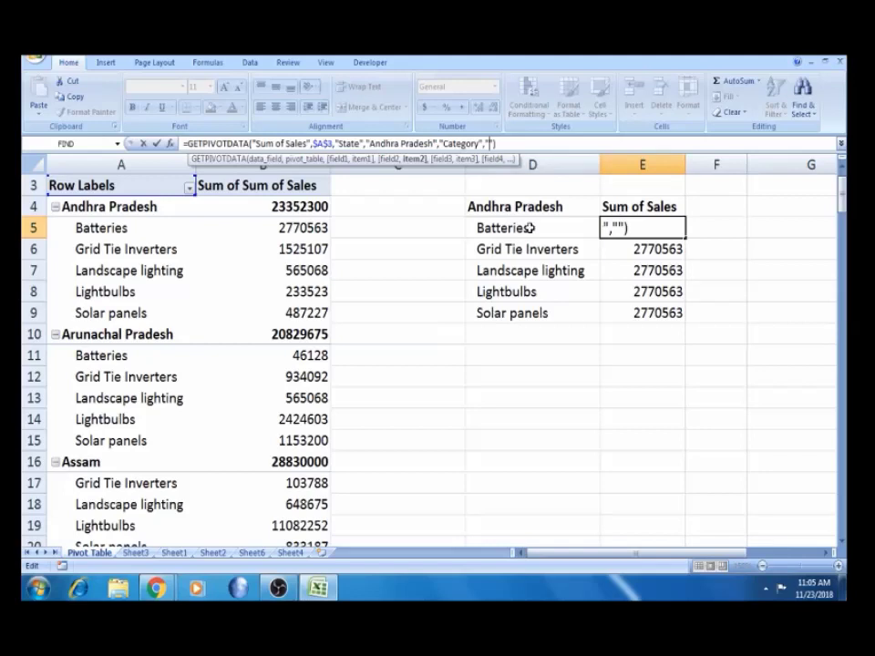
pyautogui.write('D5')
pyautogui.press('Return')
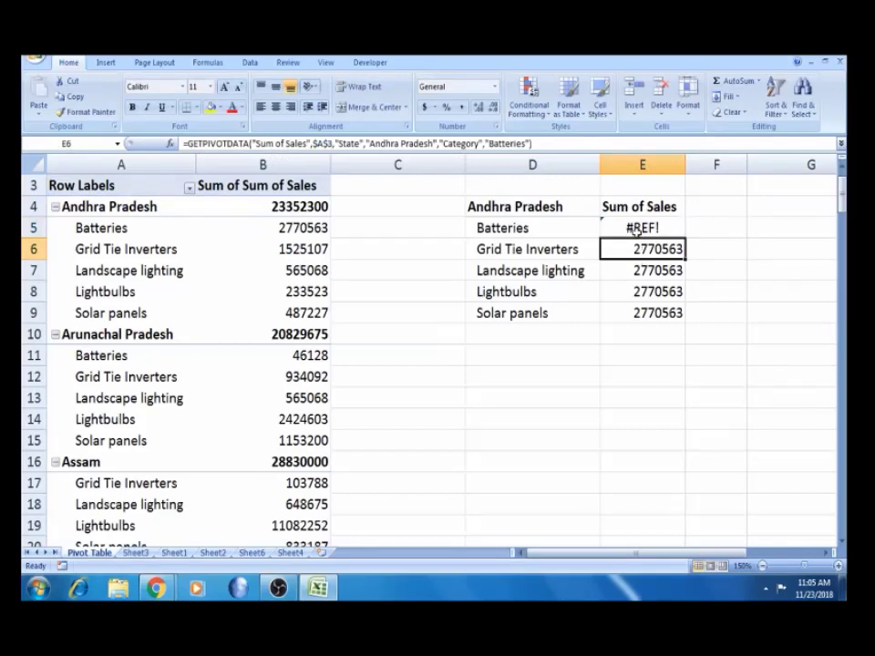
pyautogui.click(638, 227)
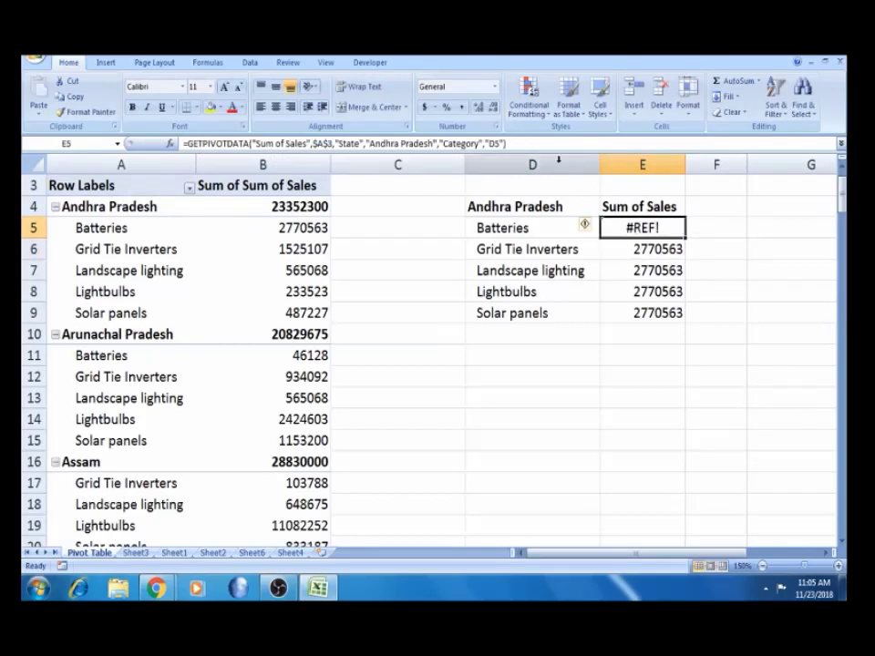
pyautogui.click(492, 144)
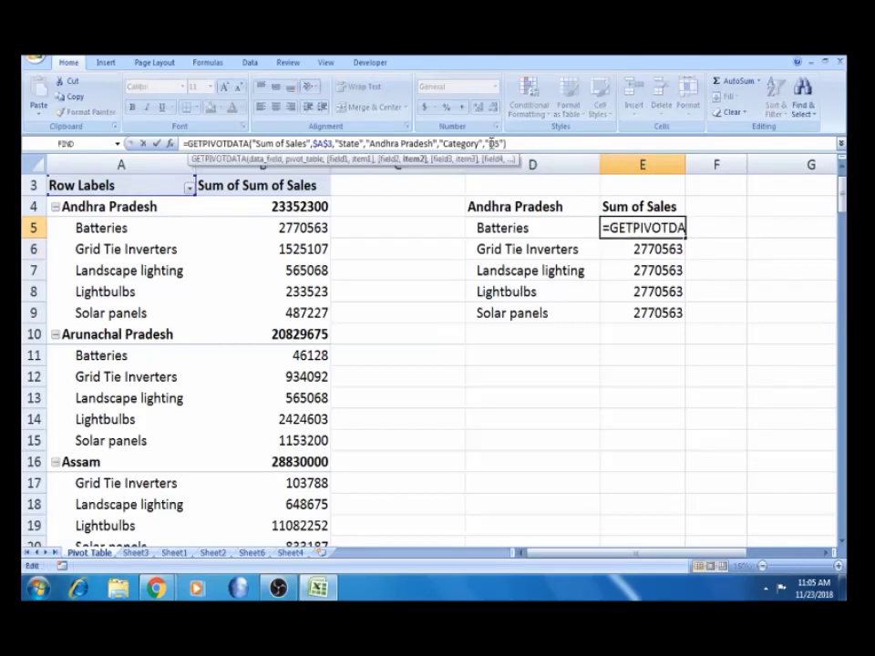
pyautogui.press('BackSpace')
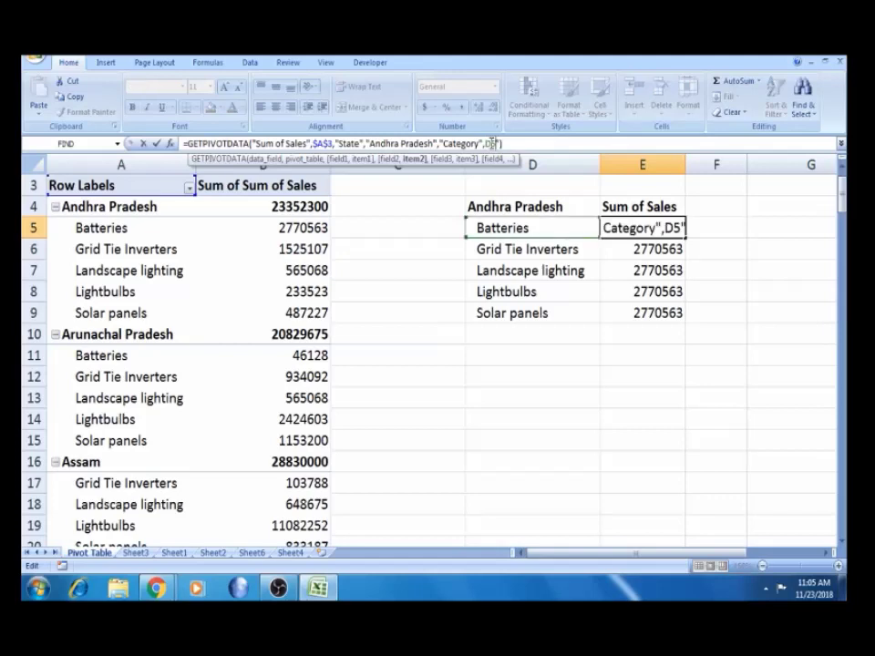
pyautogui.press('Return')
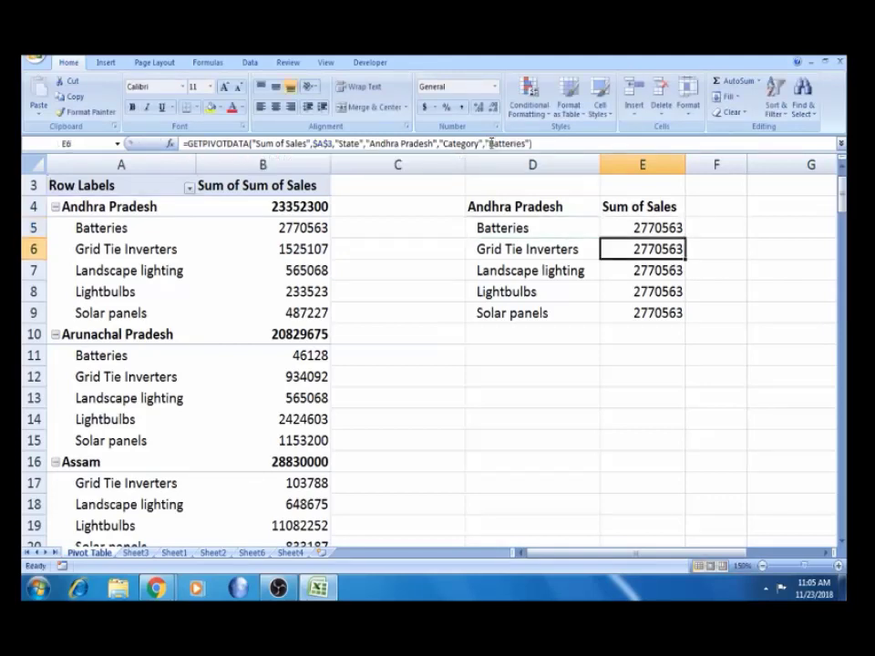
# Fill the corrected formula to E9, giving 2770563, 1525107, 565068, 233523 and 487227.
pyautogui.click(670, 228)
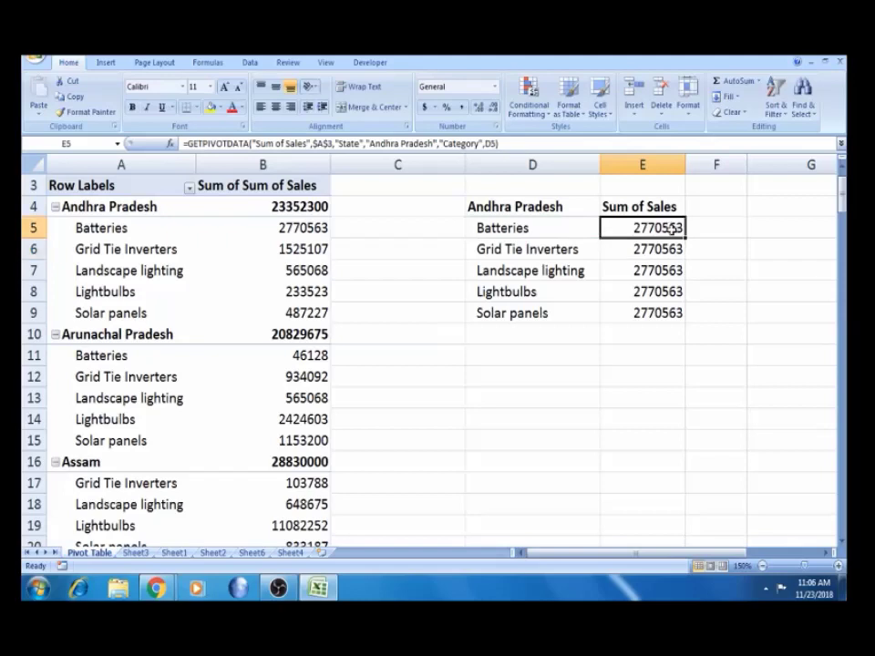
pyautogui.doubleClick(685, 239)
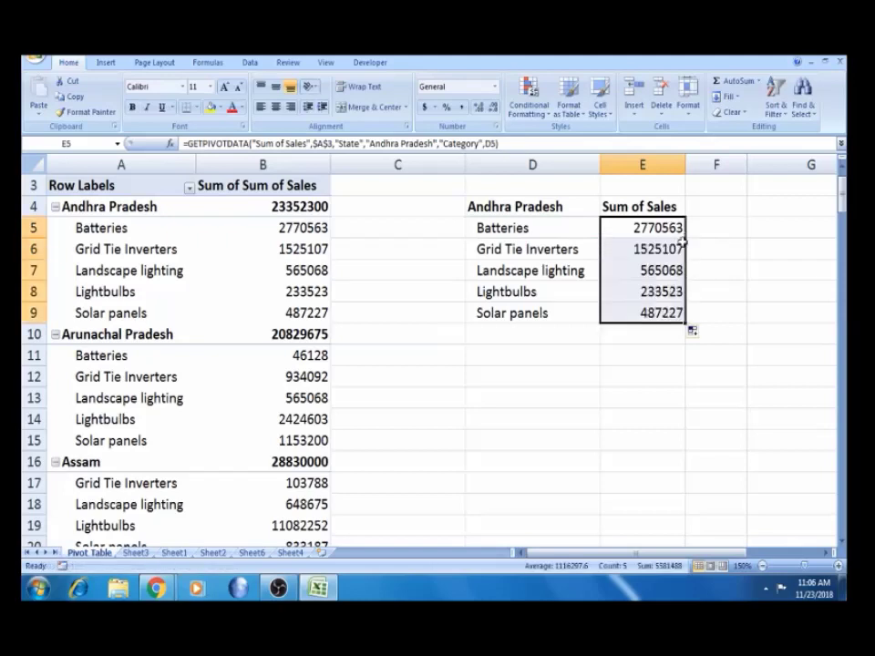
pyautogui.click(301, 313)
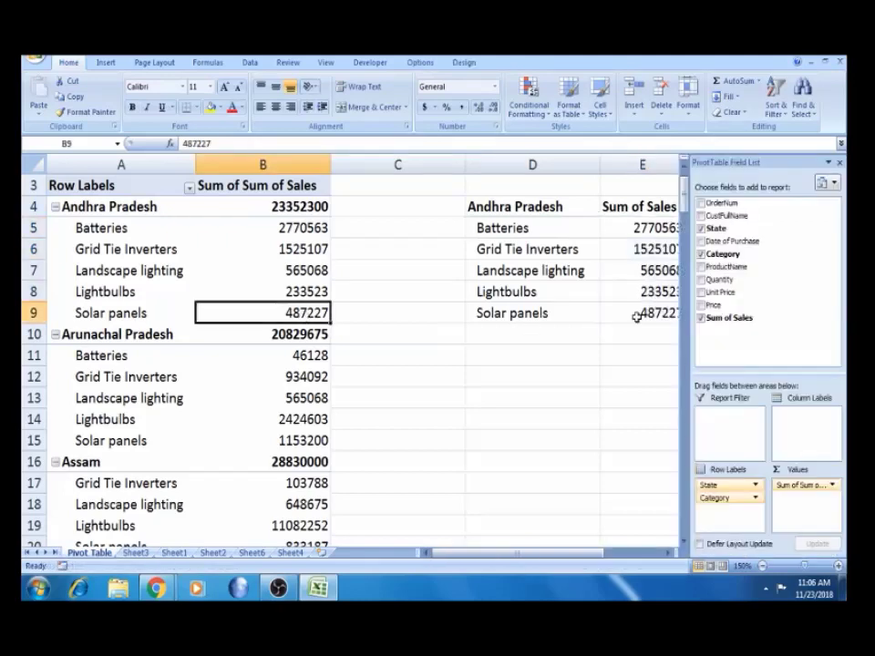
pyautogui.click(638, 312)
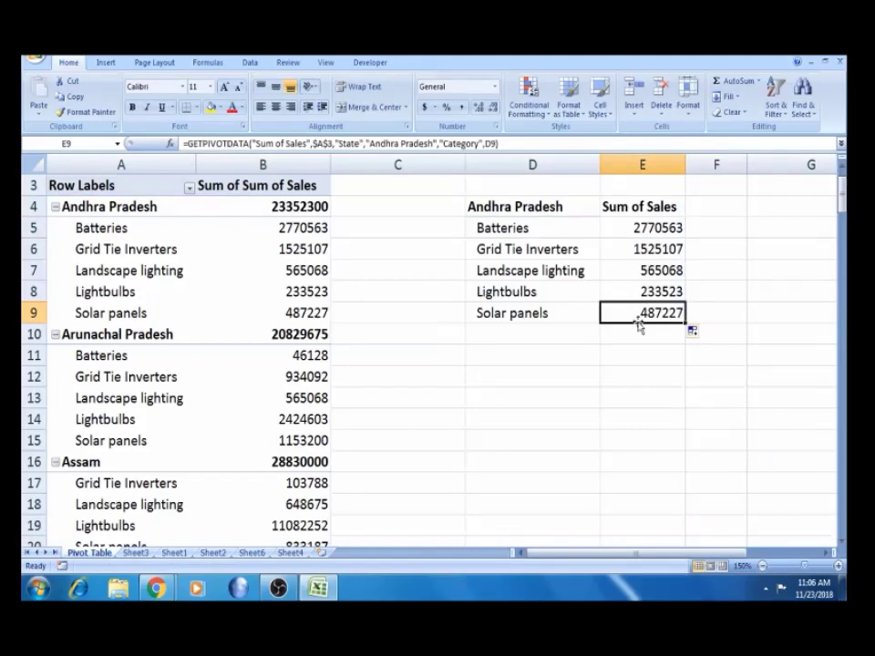
pyautogui.click(551, 208)
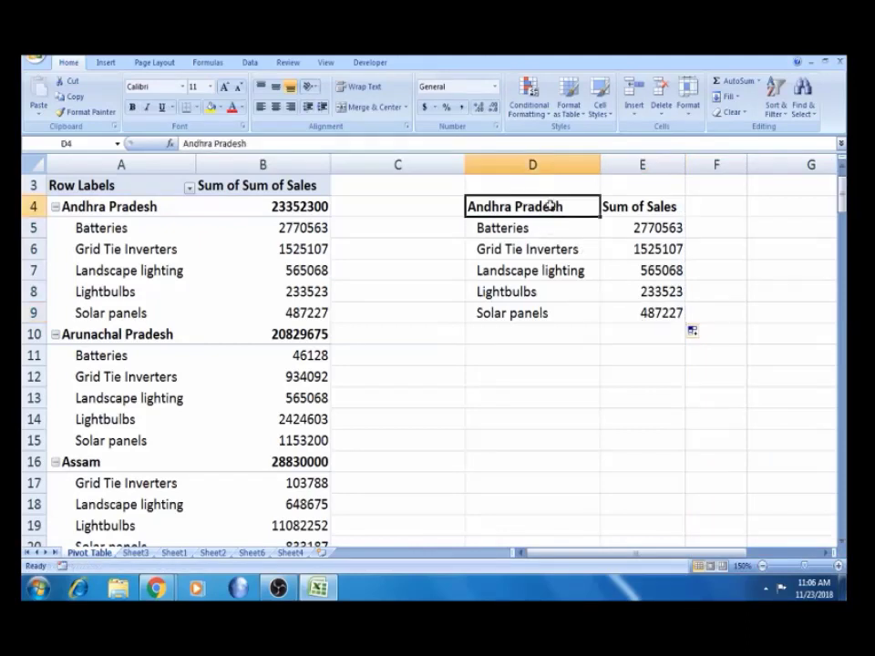
pyautogui.click(642, 230)
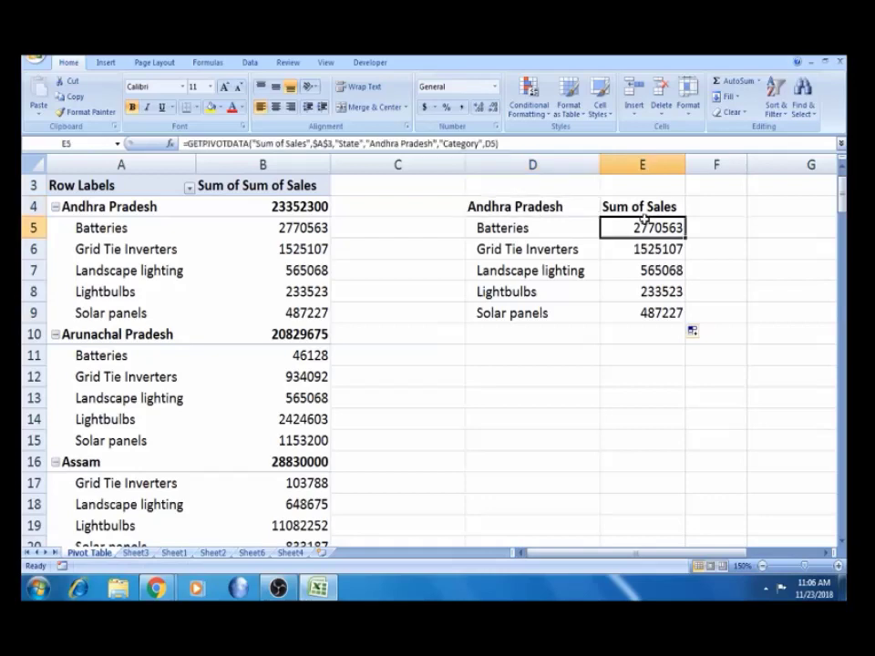
pyautogui.click(586, 242)
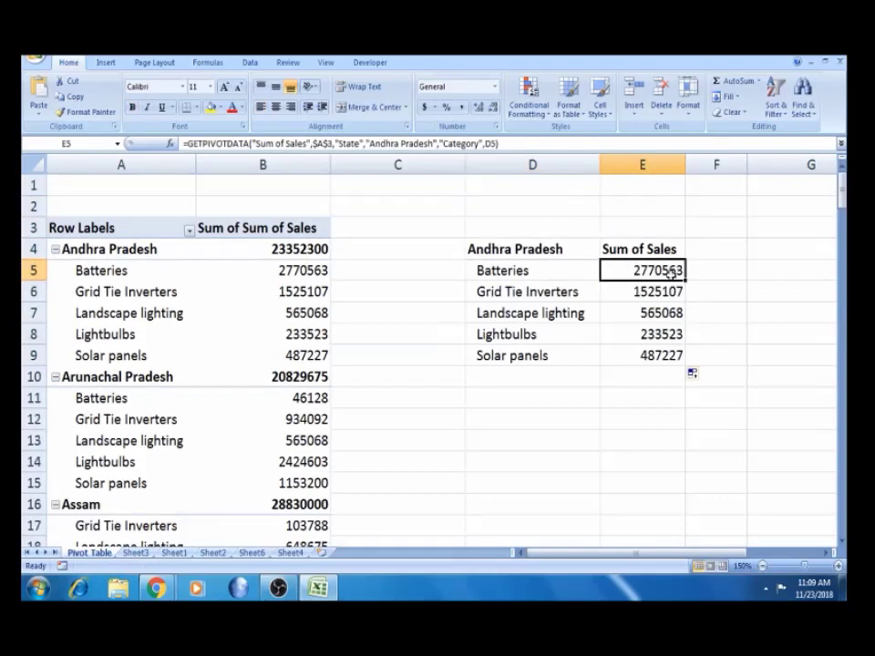
pyautogui.click(617, 355)
pyautogui.click(600, 397)
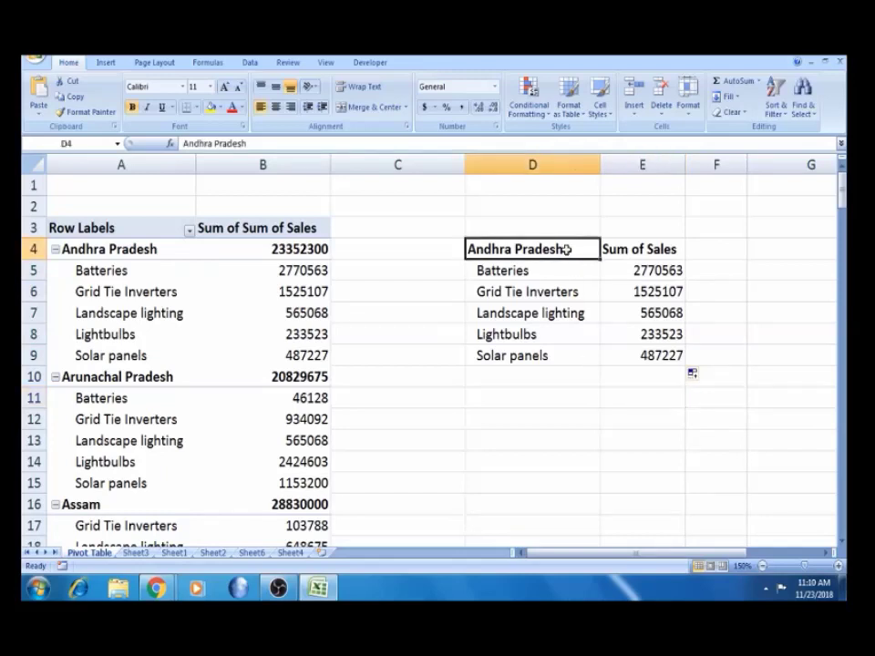
pyautogui.click(644, 268)
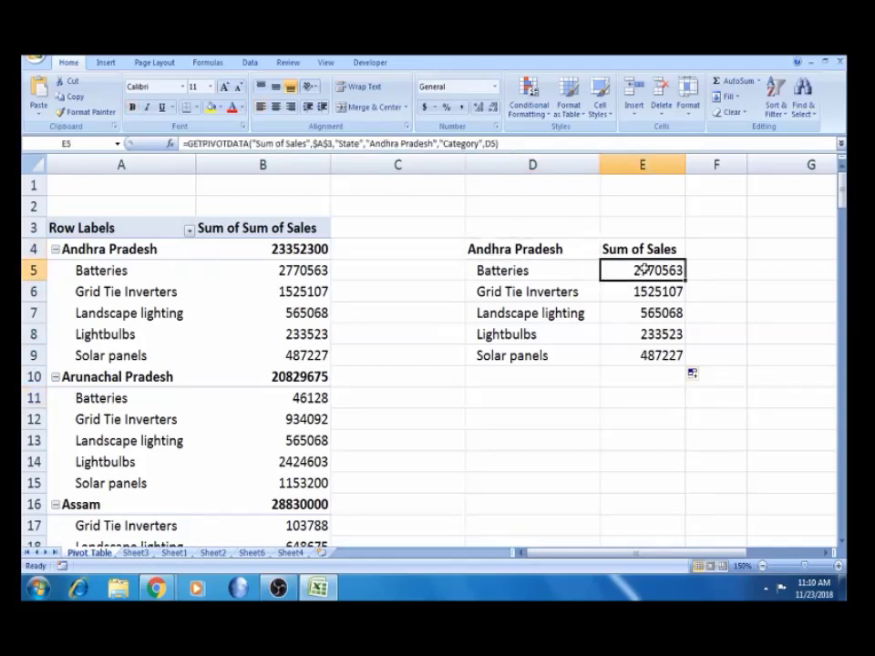
pyautogui.click(578, 250)
pyautogui.click(654, 270)
# Overwrite the D4 heading 'Andhra Pradesh' with 'Bihar'.
pyautogui.click(509, 249)
pyautogui.write('Goa')
pyautogui.press('BackSpace')
pyautogui.press('BackSpace')
pyautogui.press('BackSpace')
pyautogui.write('Bihar')
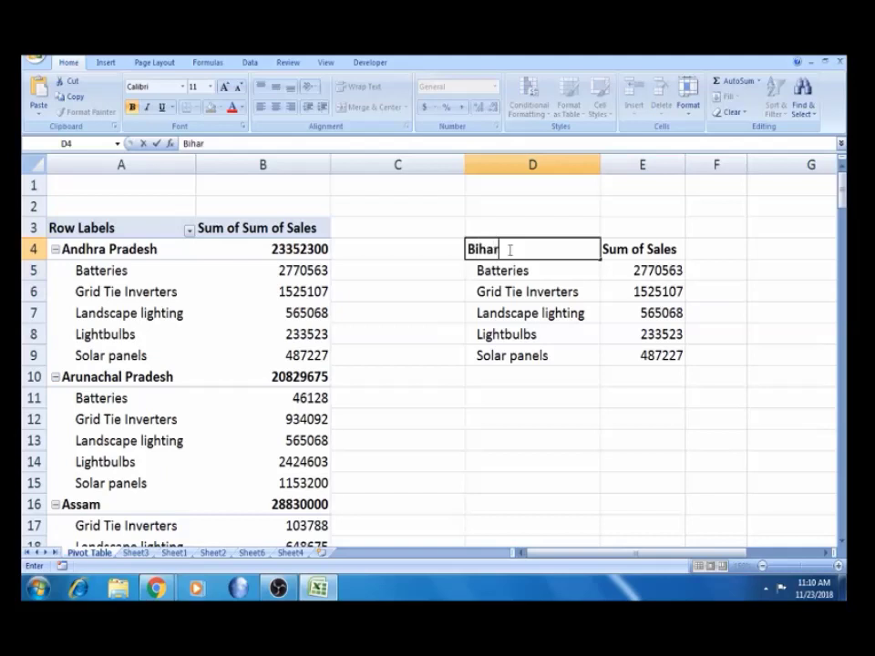
pyautogui.click(576, 270)
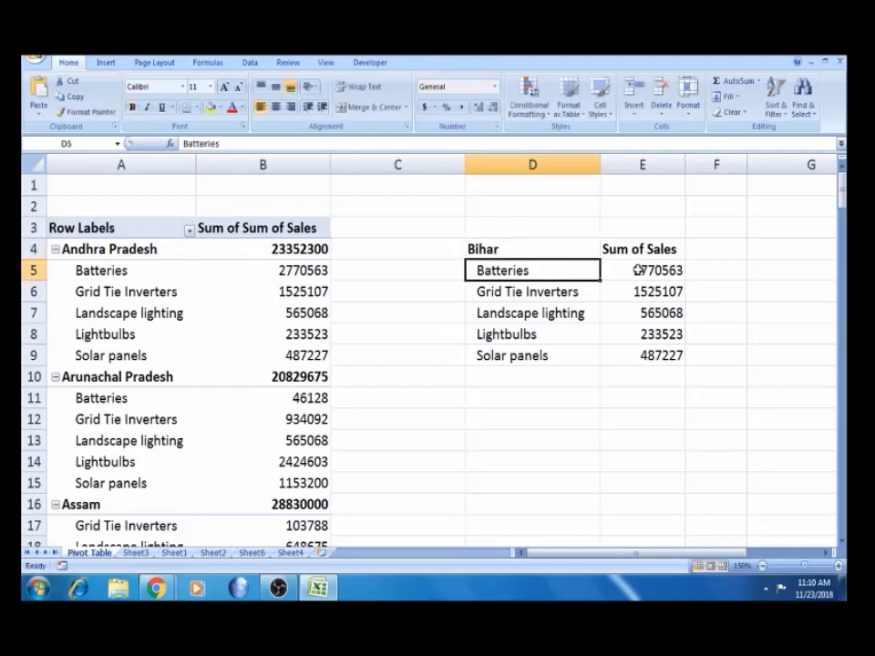
pyautogui.click(638, 270)
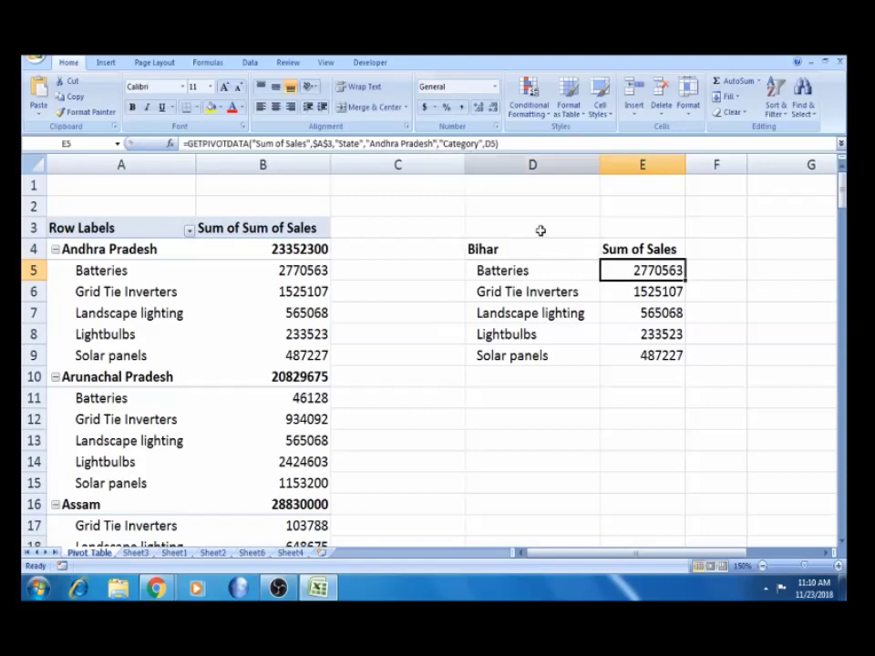
# Replace 'Andhra Pradesh' in E5's formula with a D4 reference, returning 5838075.
pyautogui.click(437, 144)
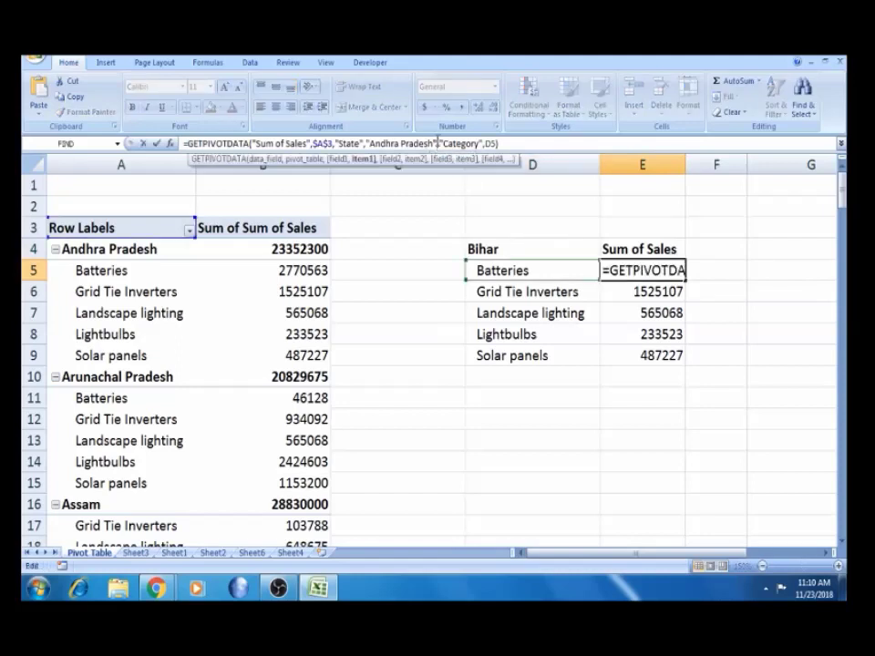
pyautogui.press('BackSpace')
pyautogui.press('BackSpace')
pyautogui.press('BackSpace')
pyautogui.press('BackSpace')
pyautogui.press('BackSpace')
pyautogui.press('BackSpace')
pyautogui.press('BackSpace')
pyautogui.press('BackSpace')
pyautogui.press('BackSpace')
pyautogui.press('BackSpace')
pyautogui.press('BackSpace')
pyautogui.press('BackSpace')
pyautogui.press('BackSpace')
pyautogui.press('BackSpace')
pyautogui.press('BackSpace')
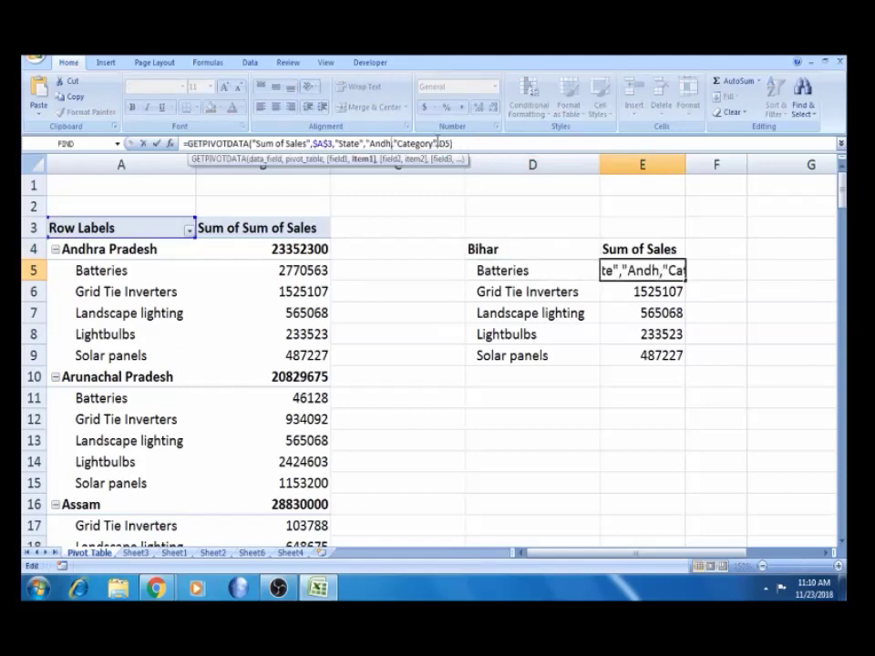
pyautogui.press('BackSpace')
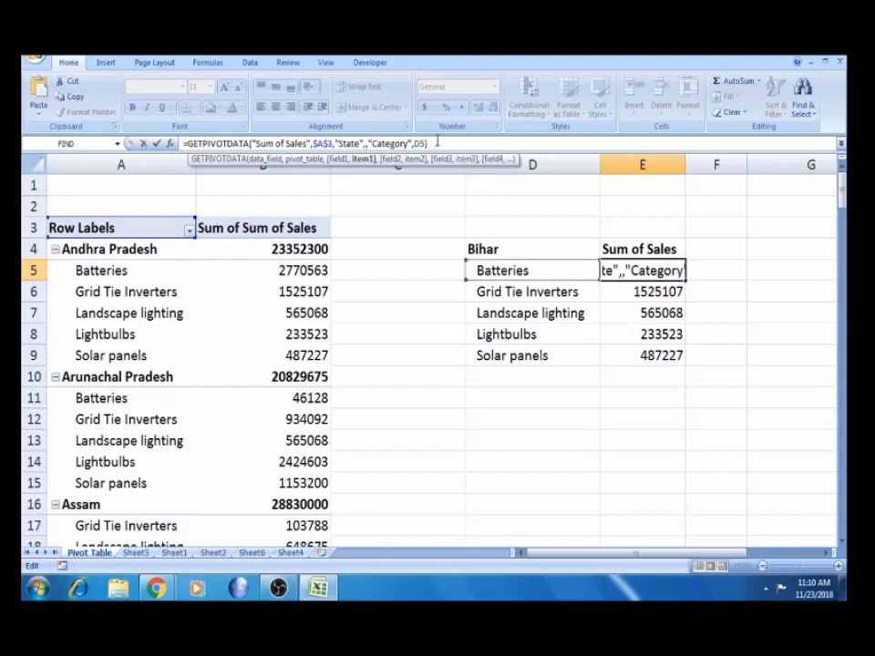
pyautogui.click(525, 252)
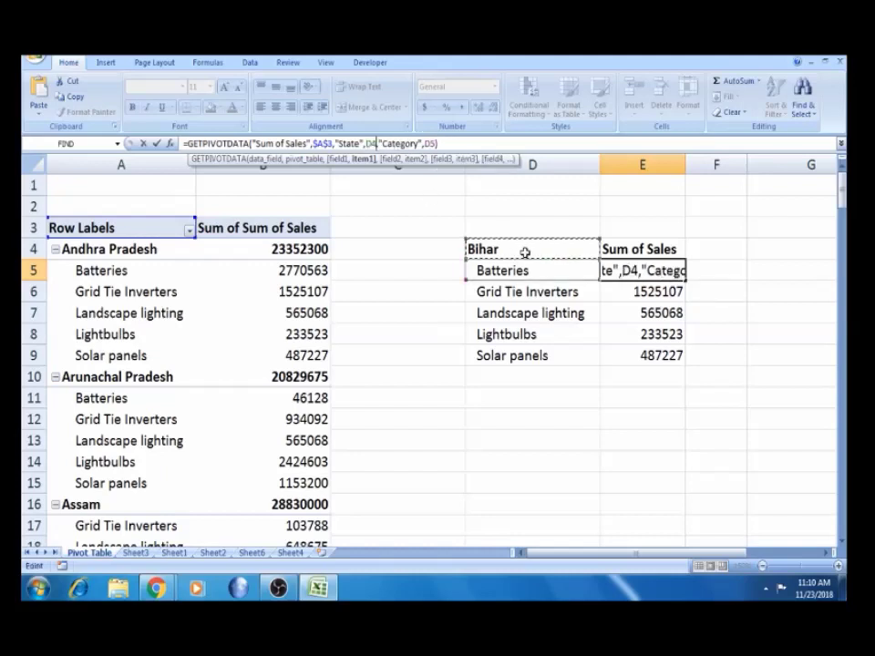
pyautogui.press('Return')
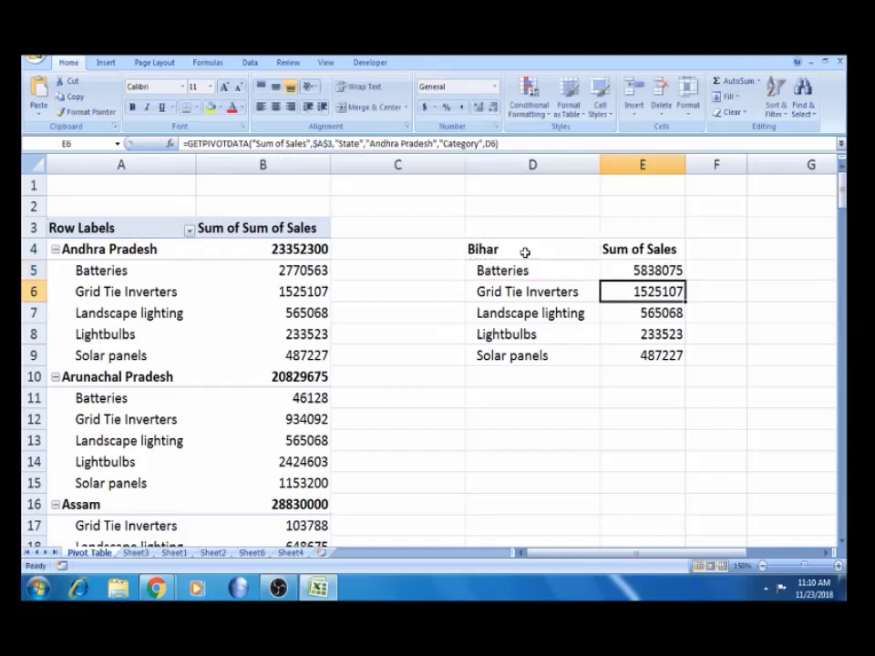
# Fill the E5 formula down to E9, where the copied rows show #REF!
pyautogui.click(674, 267)
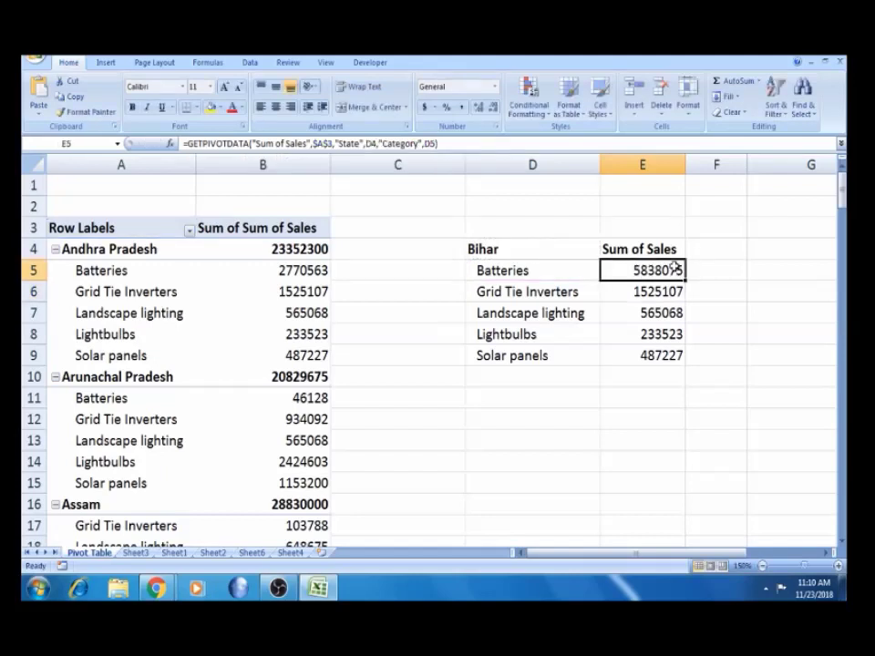
pyautogui.doubleClick(685, 280)
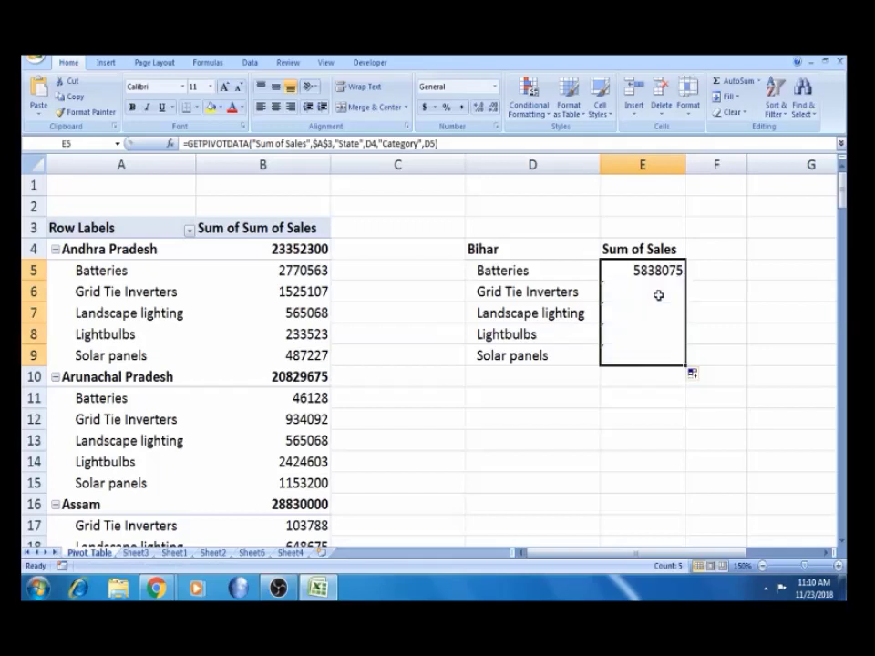
pyautogui.click(658, 293)
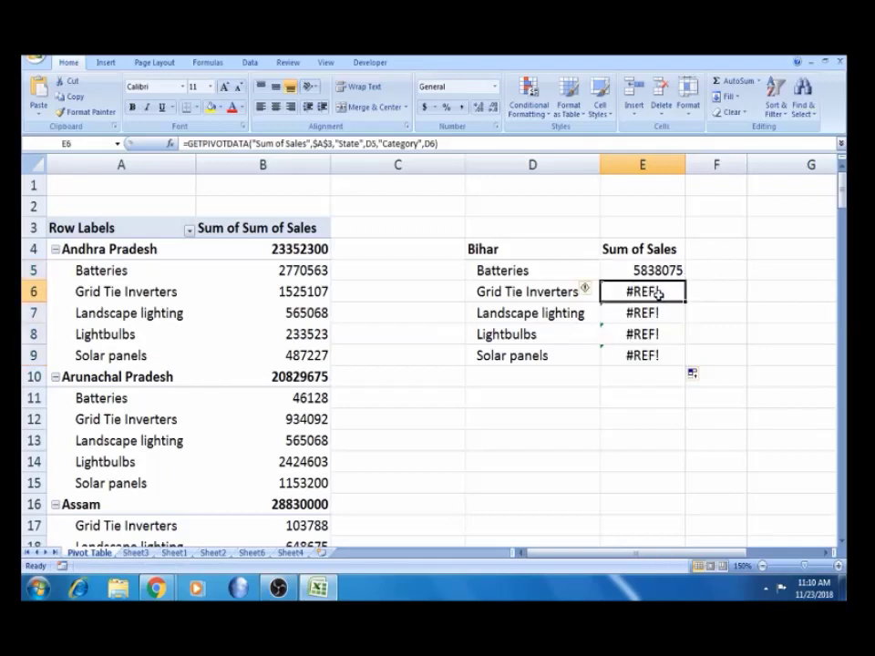
pyautogui.click(644, 270)
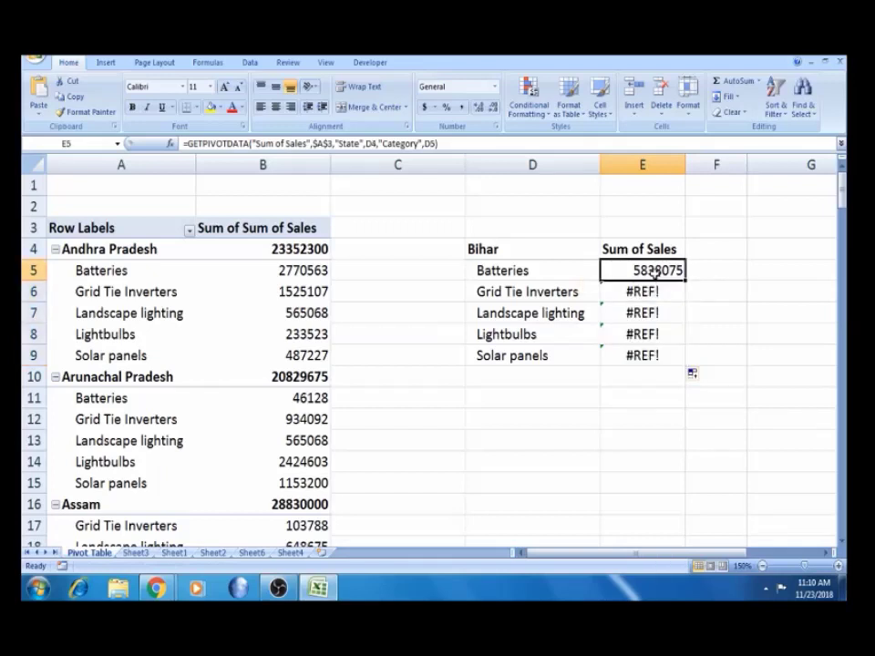
pyautogui.click(375, 144)
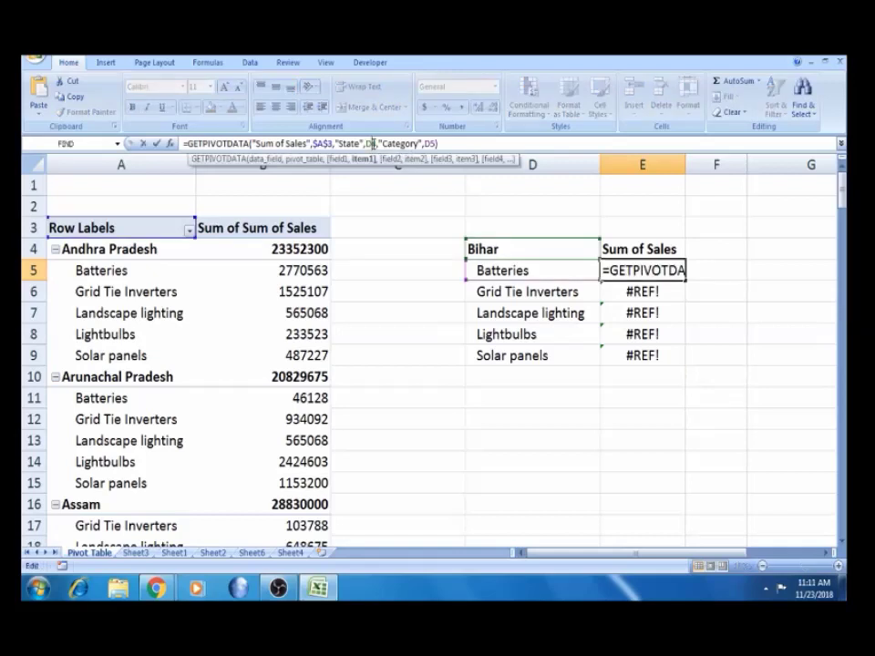
# Lock E5's state reference to $D$4 and refill the formula down to E9.
pyautogui.press('F4')
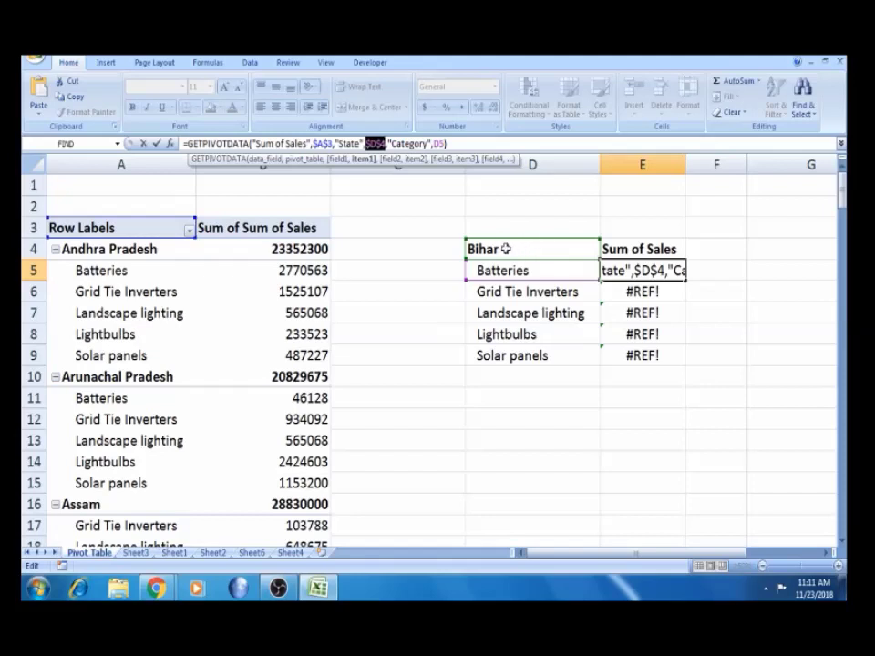
pyautogui.press('Return')
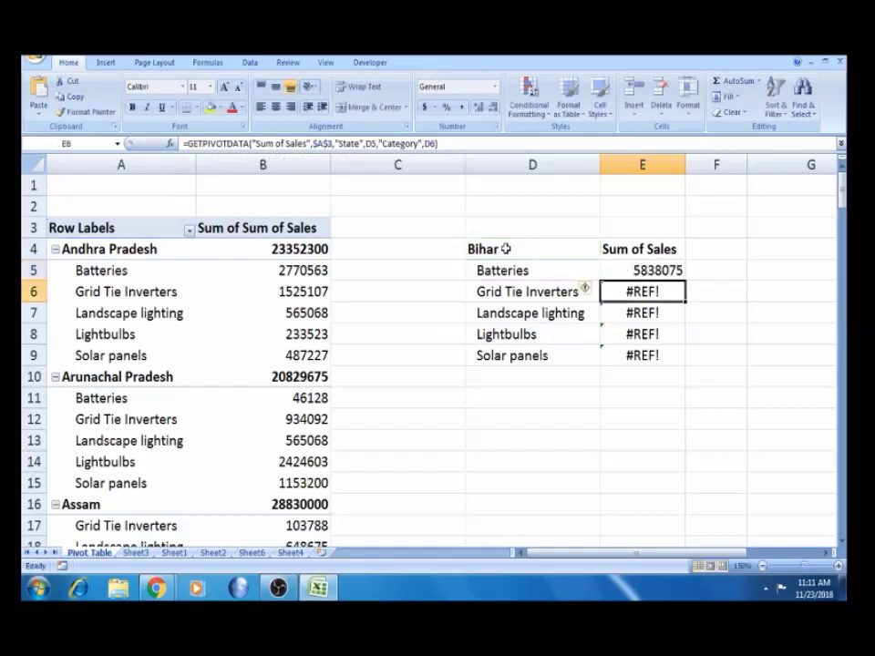
pyautogui.click(675, 271)
pyautogui.doubleClick(685, 280)
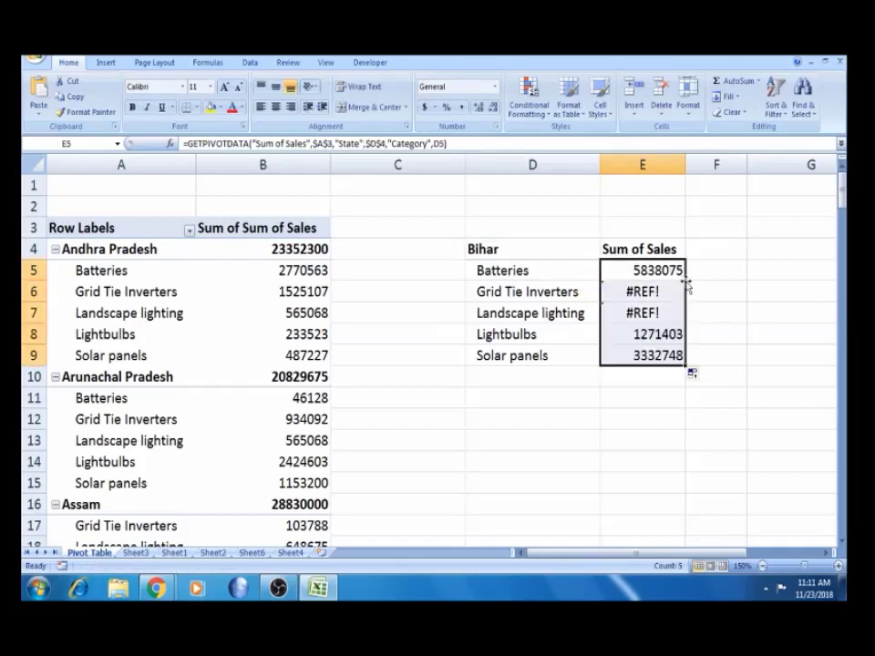
# Check the results: Lightbulbs 1271403, Solar panels 3332748, Grid Tie Inverters still #REF!
pyautogui.click(670, 334)
pyautogui.click(663, 353)
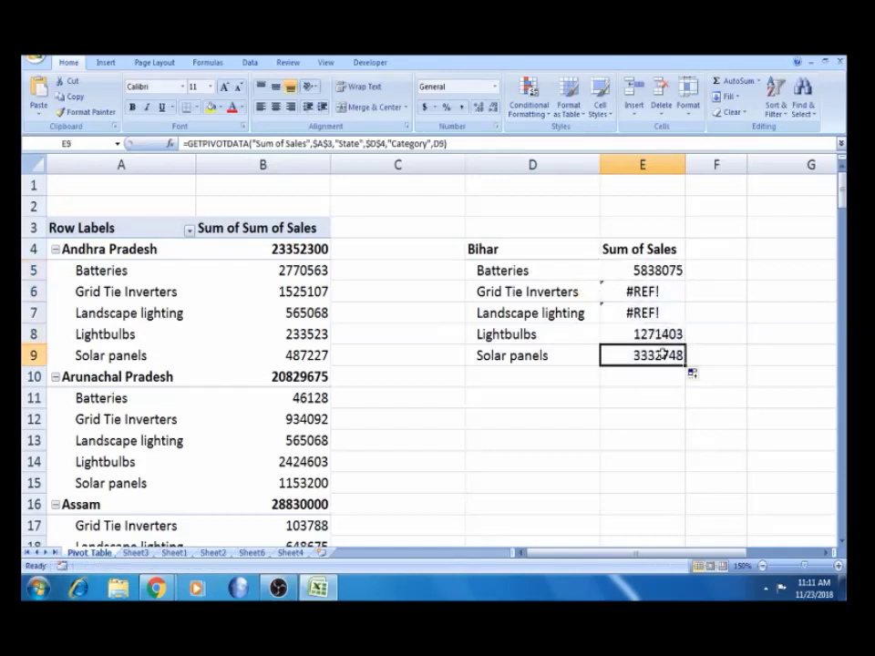
pyautogui.press('Up')
pyautogui.press('Up')
pyautogui.press('Up')
pyautogui.press('Left')
pyautogui.press('Right')
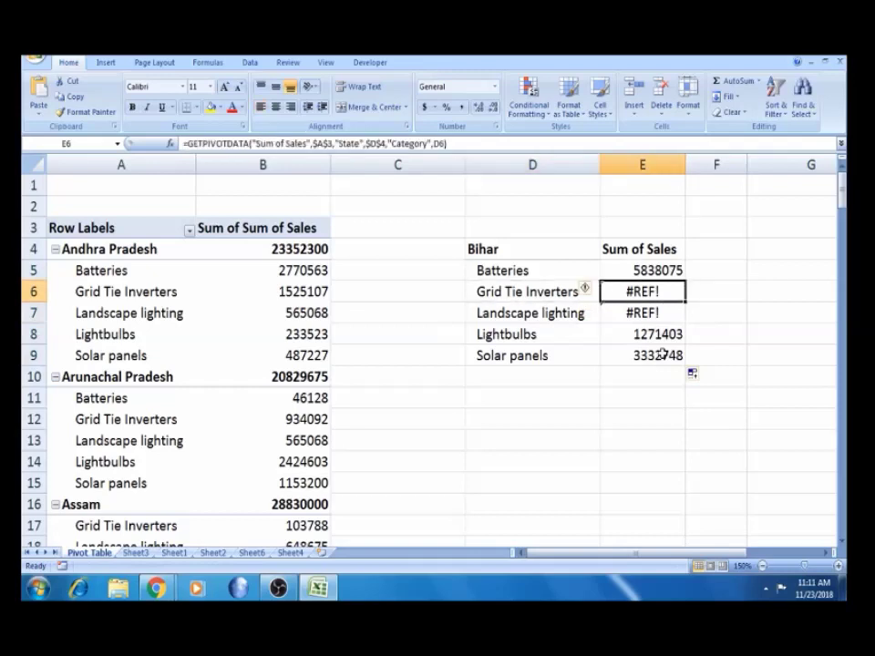
pyautogui.press('Left')
pyautogui.press('Left')
pyautogui.press('Left')
pyautogui.press('Left')
pyautogui.press('Down')
pyautogui.press('Down')
pyautogui.press('Down')
pyautogui.press('Down')
pyautogui.press('Down')
pyautogui.press('Down')
pyautogui.press('Down')
pyautogui.press('Down')
pyautogui.press('Down')
pyautogui.press('Down')
pyautogui.press('Down')
pyautogui.press('Down')
pyautogui.press('Down')
pyautogui.press('Down')
pyautogui.press('Down')
pyautogui.press('Down')
pyautogui.press('Down')
pyautogui.press('Down')
pyautogui.press('Down')
pyautogui.press('Down')
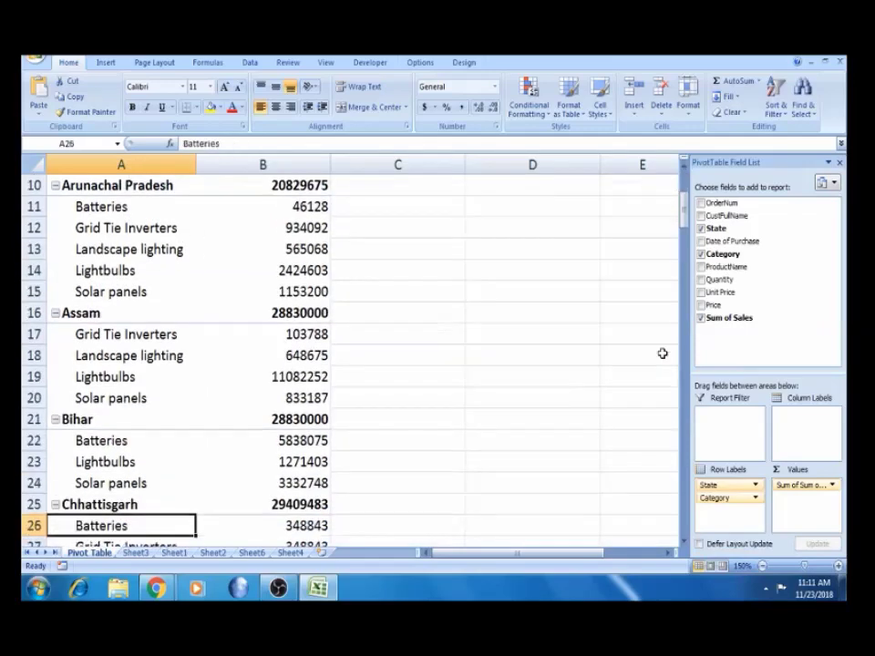
pyautogui.press('Up')
pyautogui.press('Up')
pyautogui.press('Up')
pyautogui.press('Up')
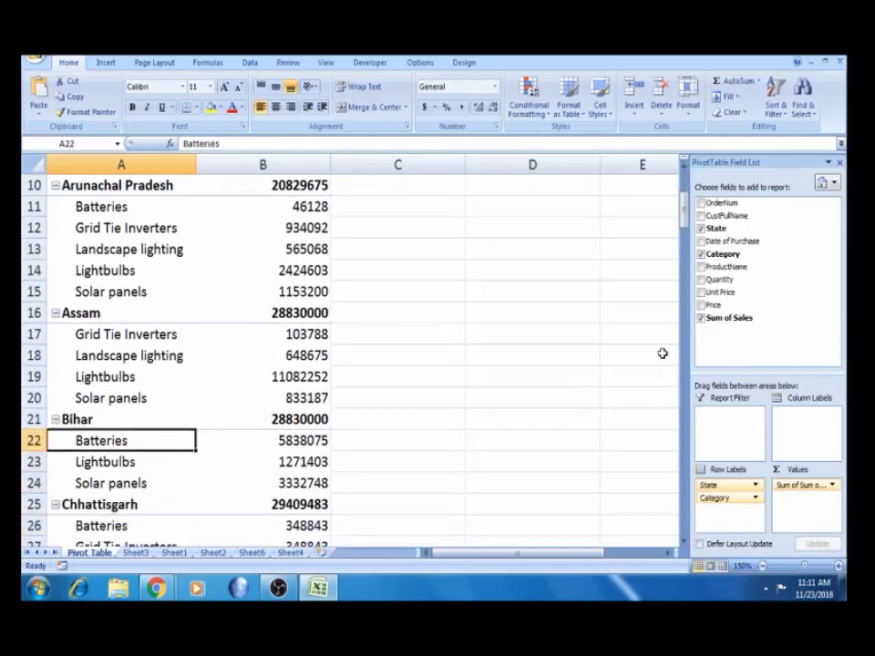
pyautogui.press('Up')
pyautogui.press('Up')
pyautogui.press('Up')
pyautogui.press('Up')
pyautogui.press('Up')
pyautogui.press('Up')
pyautogui.press('Up')
pyautogui.press('Up')
pyautogui.press('Up')
pyautogui.press('Up')
pyautogui.press('Up')
pyautogui.press('Up')
pyautogui.press('Up')
pyautogui.press('Up')
pyautogui.press('Up')
pyautogui.press('Up')
pyautogui.press('Up')
pyautogui.press('Up')
pyautogui.press('Up')
pyautogui.press('Up')
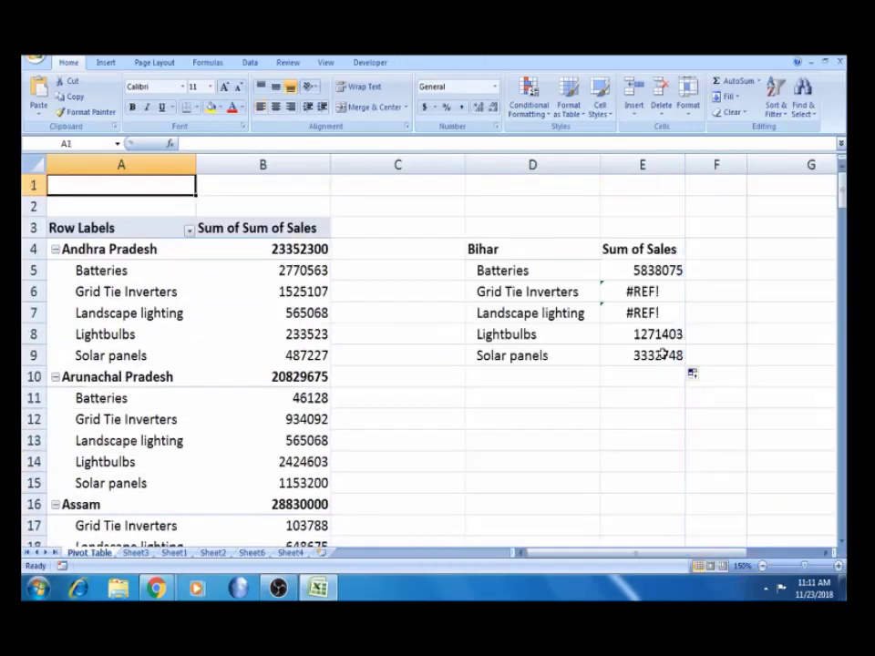
pyautogui.press('Right')
pyautogui.press('Right')
pyautogui.press('Right')
pyautogui.press('Down')
pyautogui.press('Down')
pyautogui.press('Down')
pyautogui.press('Down')
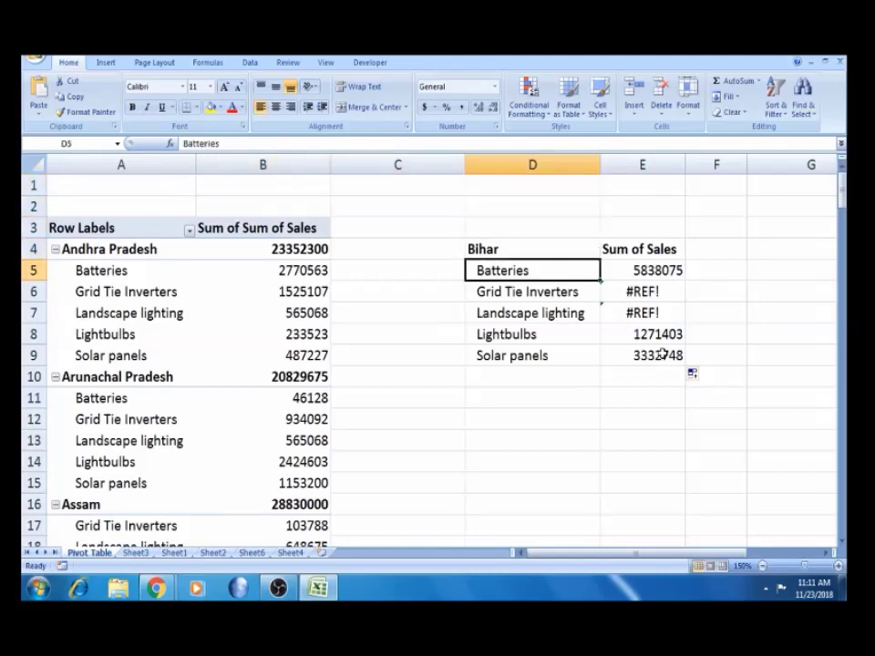
pyautogui.press('Right')
pyautogui.press('Down')
pyautogui.press('Down')
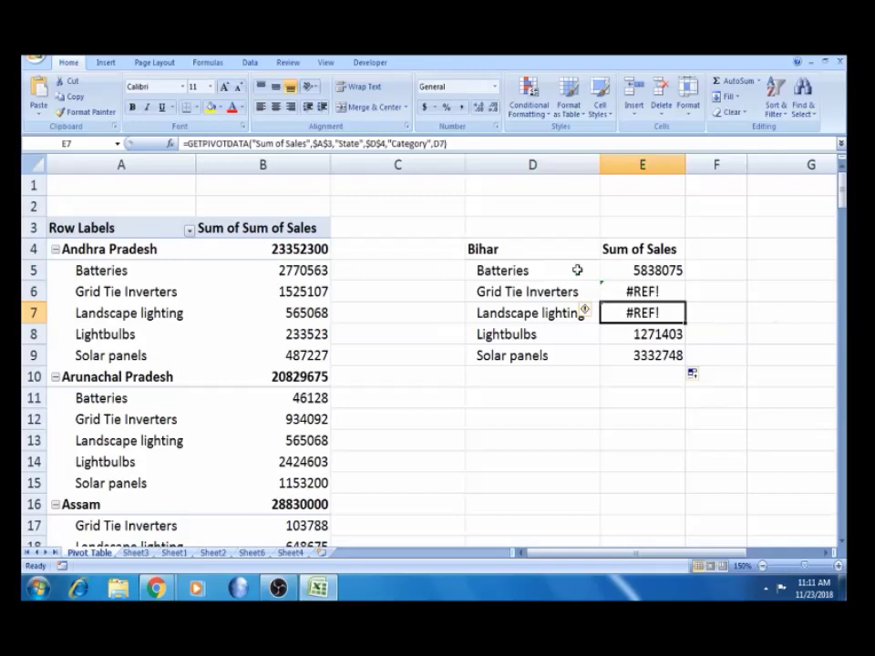
# Select and copy the Bihar sales summary range D4:E9.
pyautogui.click(558, 249)
pyautogui.hotkey('shift', 'Right')
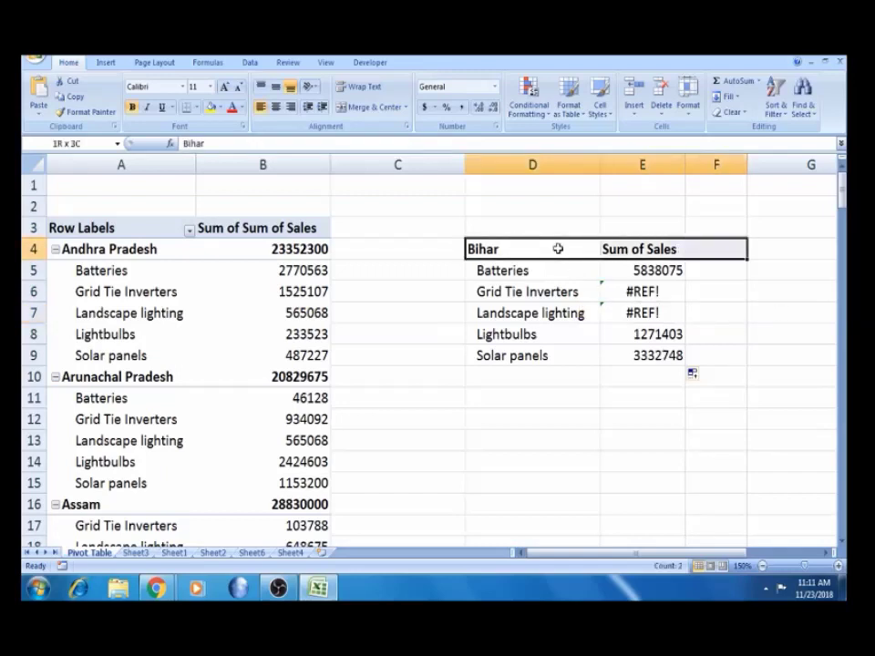
pyautogui.press('Left')
pyautogui.press('Right')
pyautogui.hotkey('shift', 'Right')
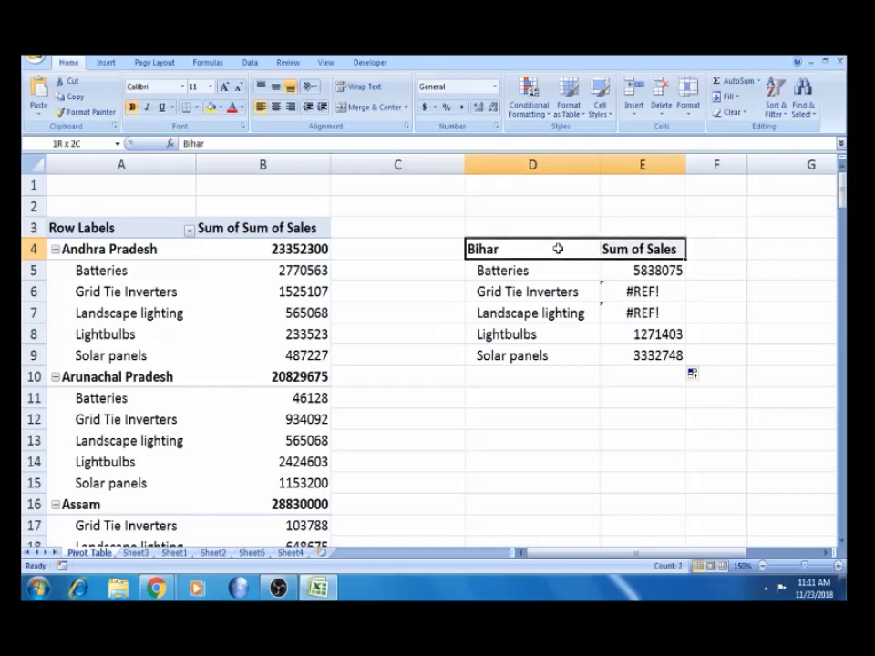
pyautogui.hotkey('shift', 'Down')
pyautogui.hotkey('shift', 'Down')
pyautogui.hotkey('shift', 'Down')
pyautogui.hotkey('shift', 'Down')
pyautogui.hotkey('shift', 'Down')
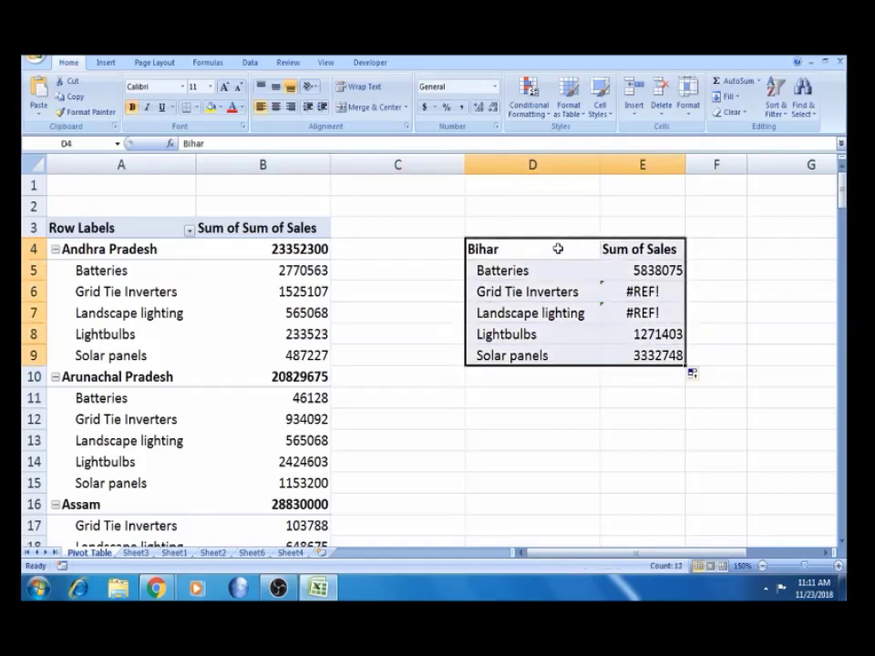
pyautogui.hotkey('ctrl', 'c')
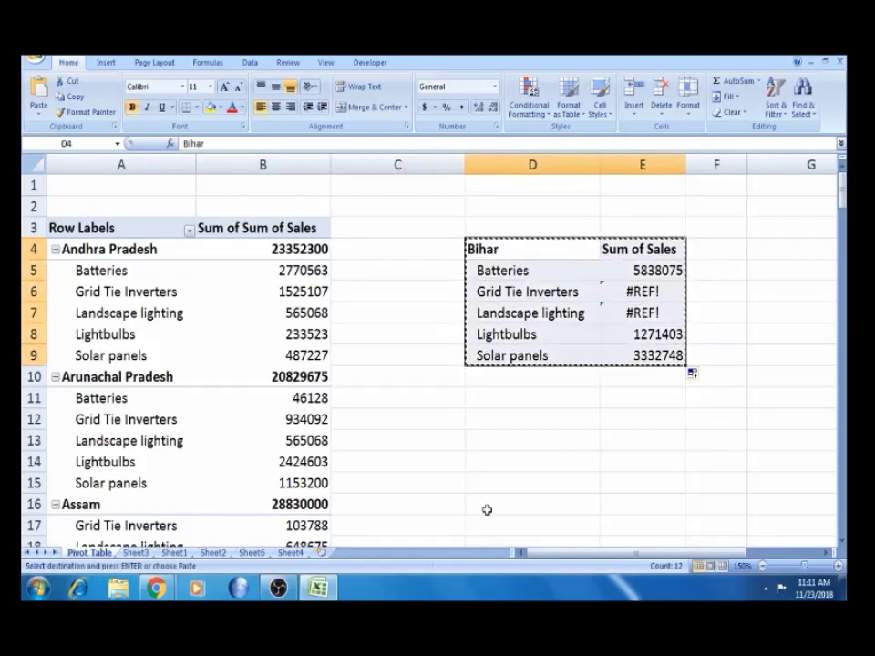
# Paste the copied Bihar summary onto Sheet4 starting at cell F10.
pyautogui.click(291, 553)
pyautogui.click(246, 302)
pyautogui.hotkey('ctrl', 'v')
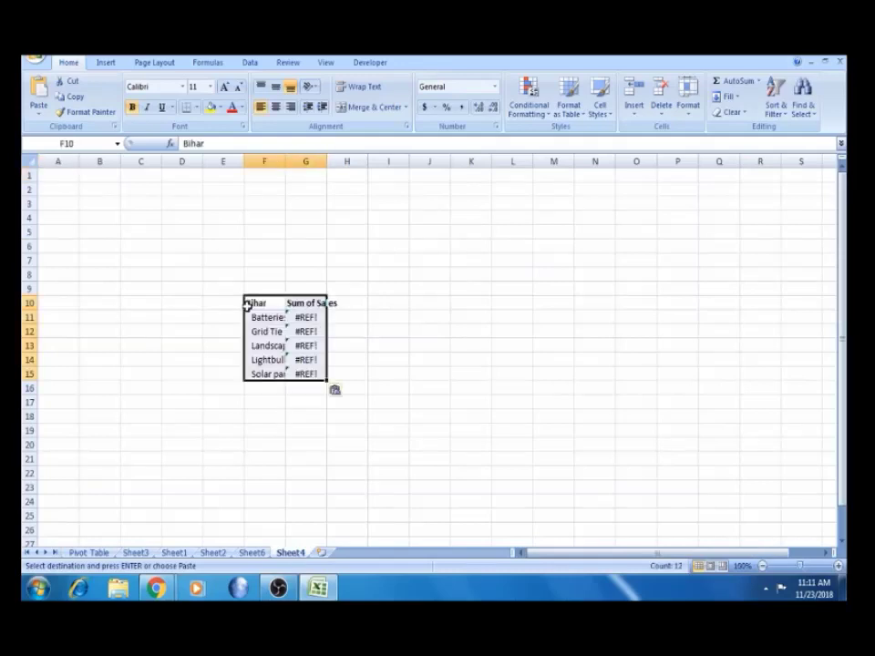
# AutoFit columns F and G to the category names and Sum of Sales heading.
pyautogui.click(273, 306)
pyautogui.moveTo(285, 161); pyautogui.dragTo(285, 162)
pyautogui.doubleClick(285, 161)
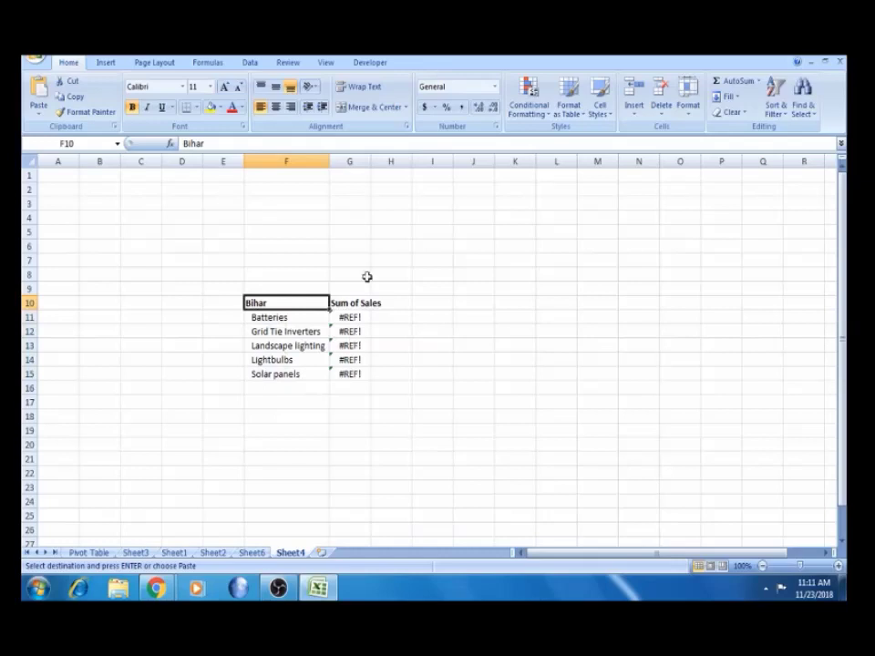
pyautogui.doubleClick(370, 161)
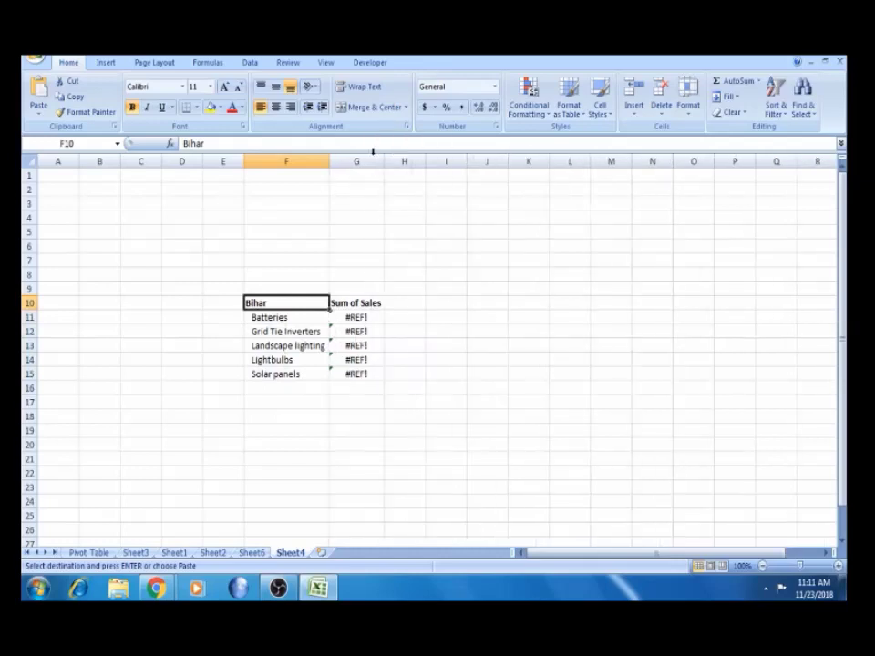
# Clear the #REF! values from G11:G15.
pyautogui.click(364, 317)
pyautogui.hotkey('shift', 'Down')
pyautogui.hotkey('shift', 'Down')
pyautogui.hotkey('shift', 'Down')
pyautogui.hotkey('shift', 'Down')
pyautogui.press('Delete')
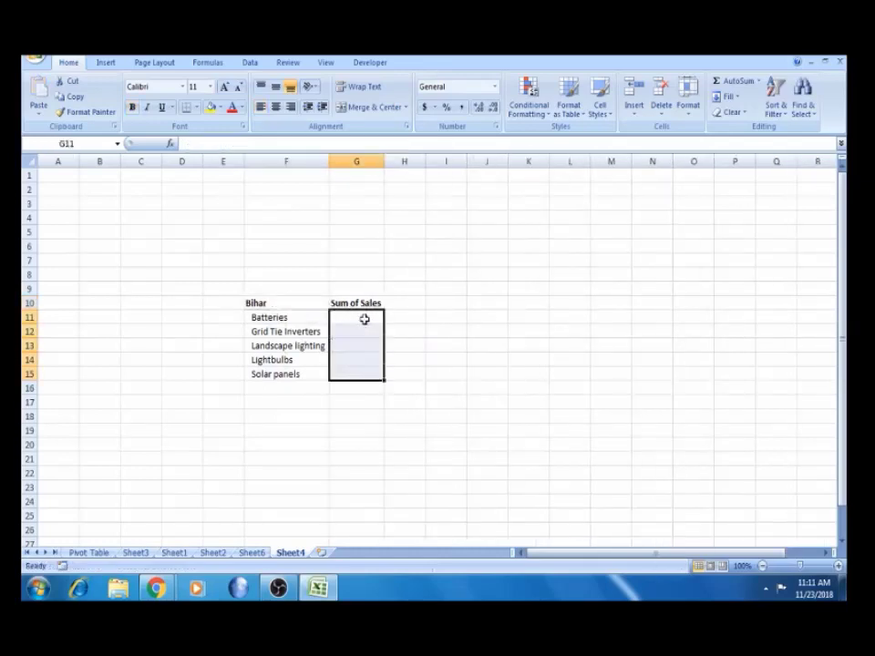
pyautogui.click(487, 374)
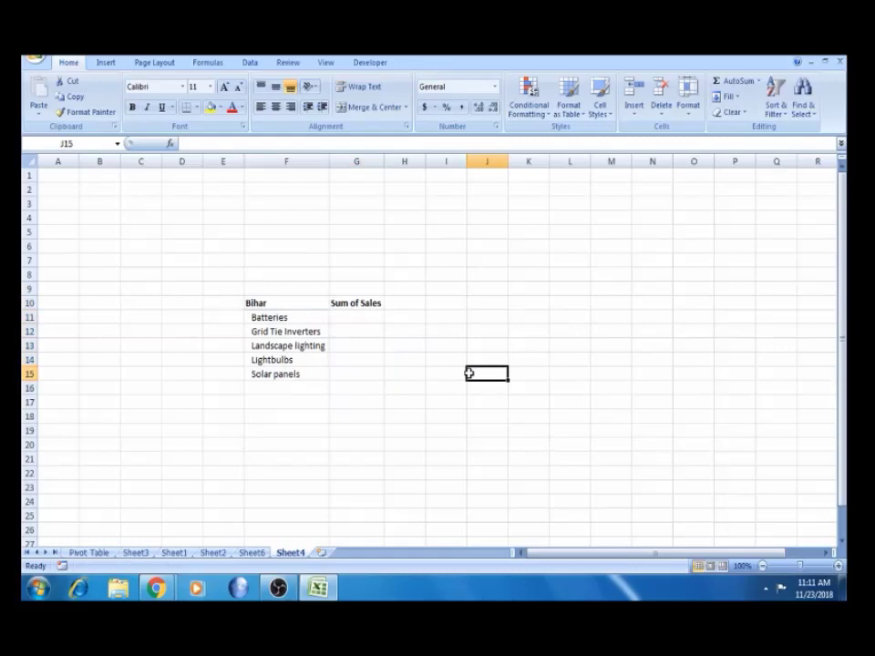
# Zoom the sheet view in to 150%.
pyautogui.click(838, 566)
pyautogui.click(837, 566)
pyautogui.click(838, 566)
pyautogui.click(837, 566)
pyautogui.click(837, 566)
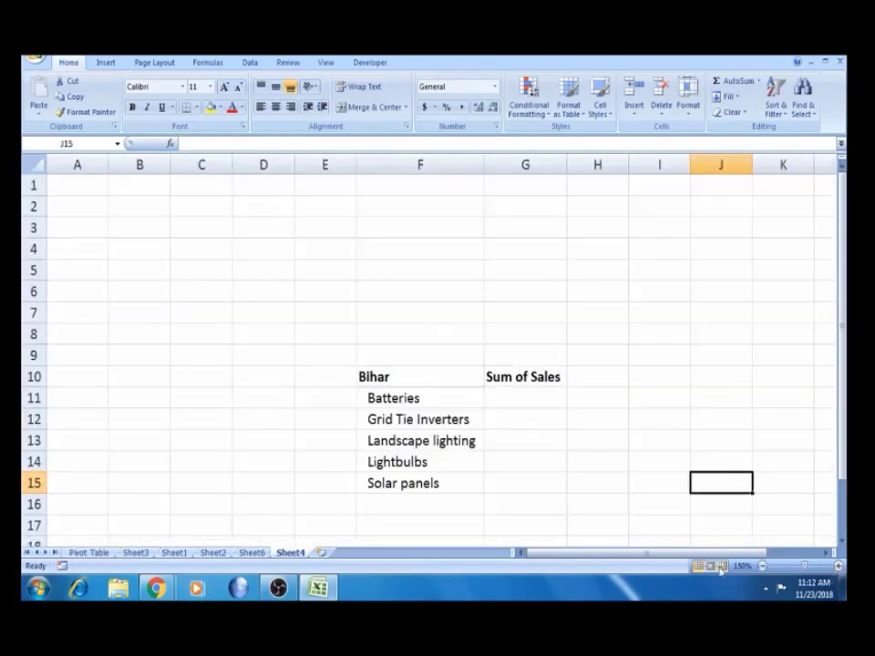
pyautogui.moveTo(716, 552); pyautogui.dragTo(763, 552)
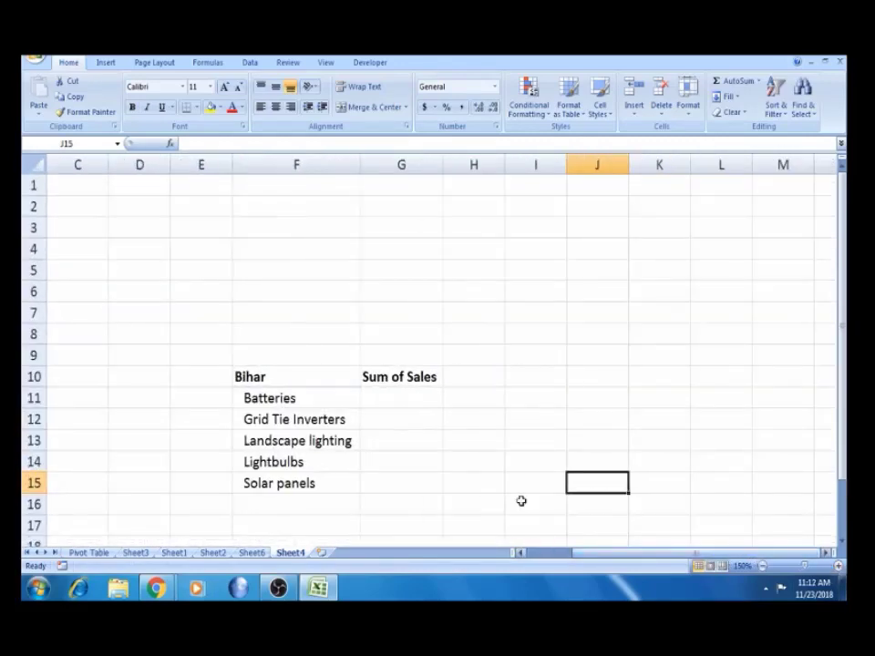
pyautogui.click(407, 396)
# Enter a formula in G11 referencing the Pivot Table's Andhra Pradesh Batteries total in B5.
pyautogui.write('=')
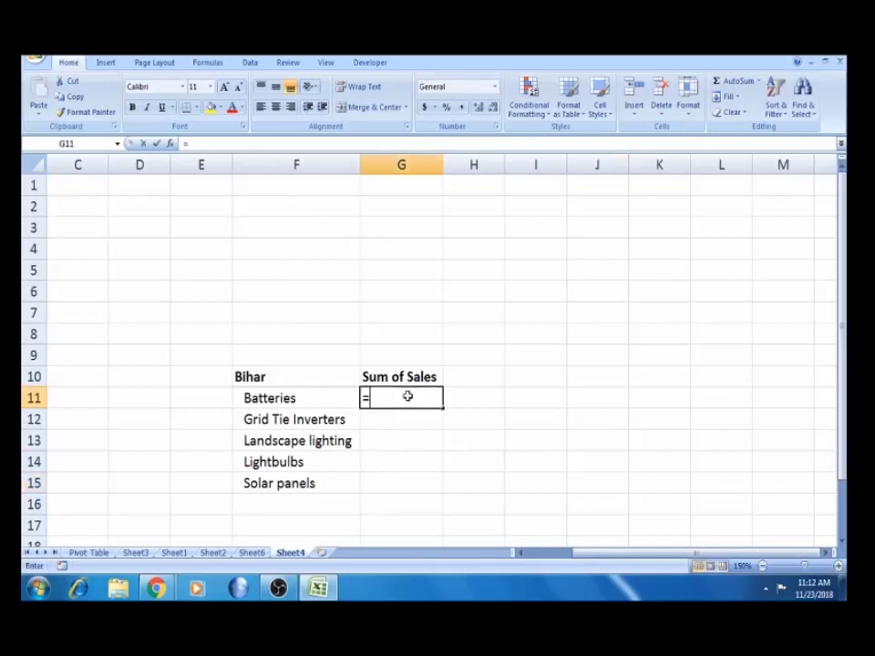
pyautogui.click(88, 552)
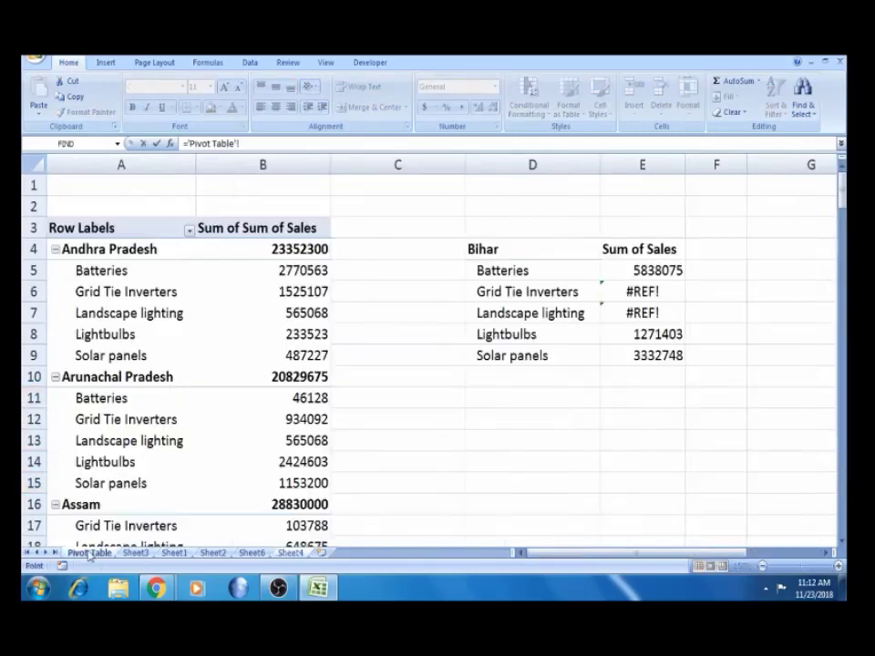
pyautogui.click(289, 271)
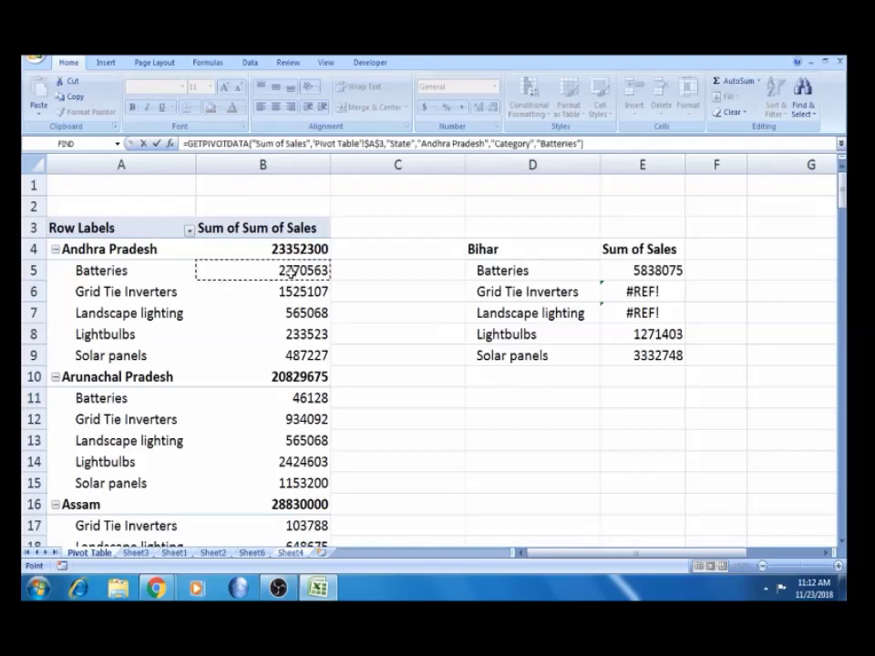
pyautogui.press('Return')
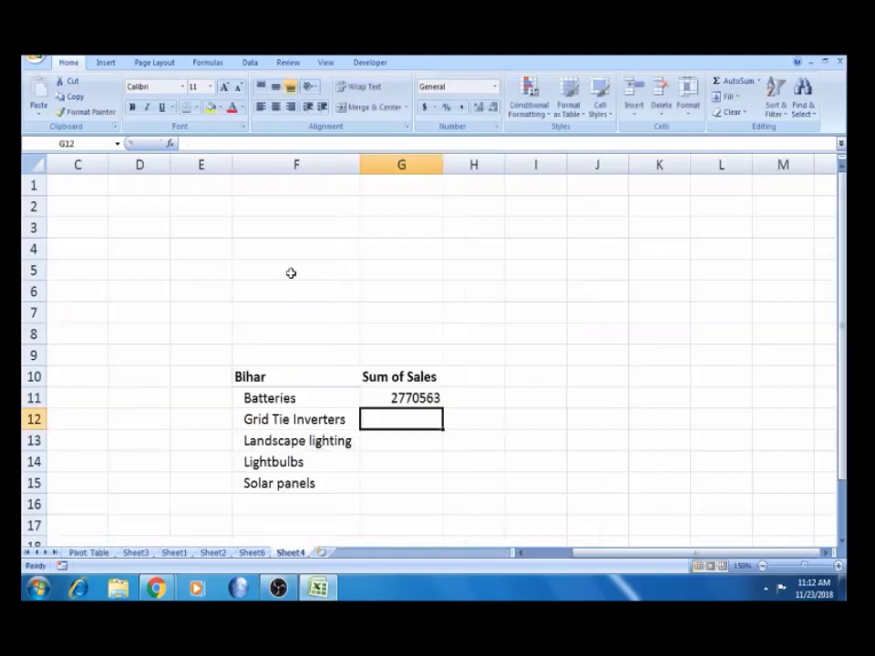
# Fill the GETPIVOTDATA formula from G11 down to G15, showing 2770563.
pyautogui.click(428, 398)
pyautogui.moveTo(443, 408); pyautogui.dragTo(443, 485)
pyautogui.click(418, 401)
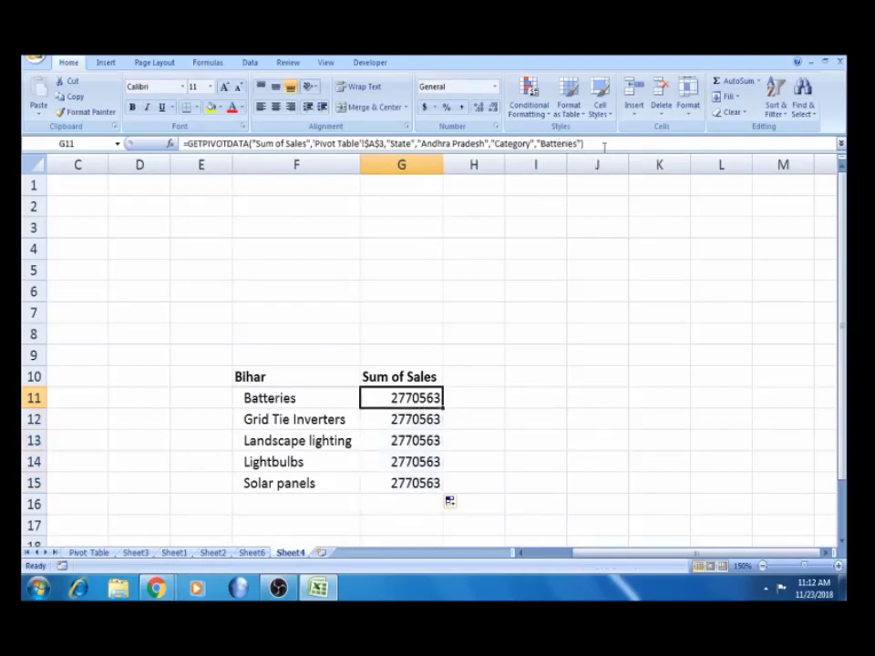
pyautogui.click(580, 144)
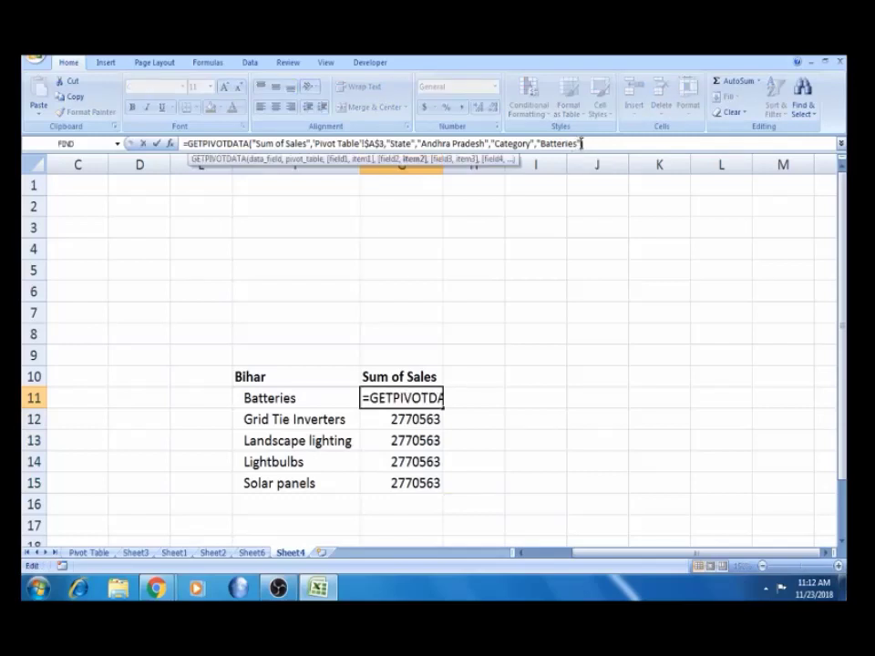
# Replace the hard-coded 'Batteries' item in G11's formula with reference E11.
pyautogui.press('BackSpace')
pyautogui.press('BackSpace')
pyautogui.press('BackSpace')
pyautogui.press('BackSpace')
pyautogui.press('BackSpace')
pyautogui.press('BackSpace')
pyautogui.press('BackSpace')
pyautogui.press('BackSpace')
pyautogui.press('BackSpace')
pyautogui.press('BackSpace')
pyautogui.press('BackSpace')
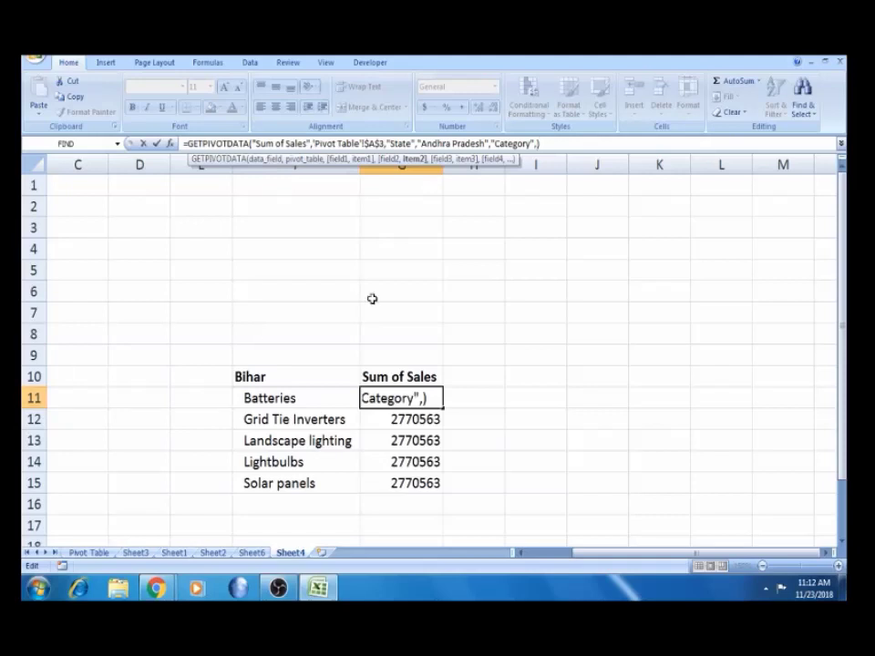
pyautogui.write('E')
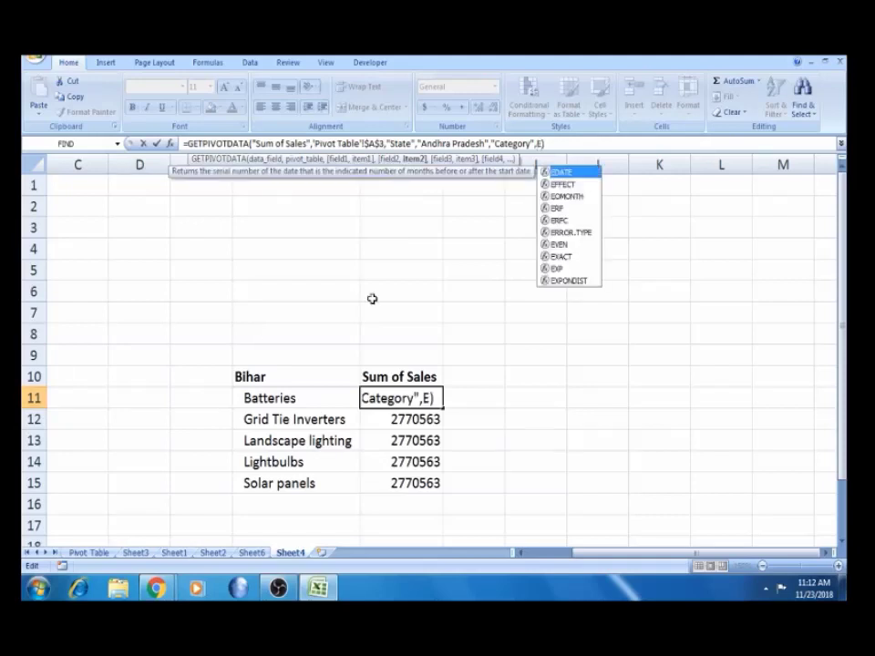
pyautogui.write('11')
pyautogui.press('Return')
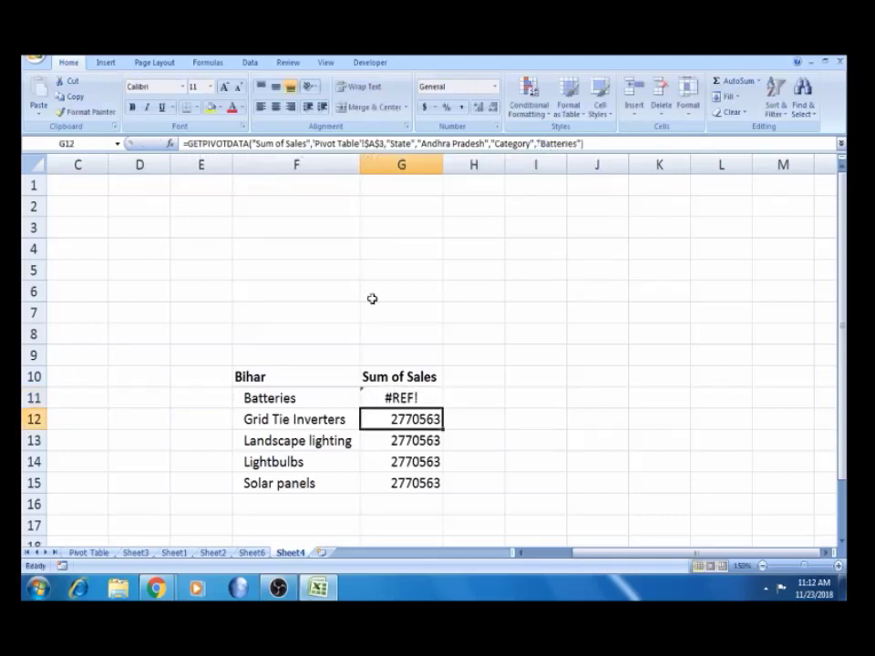
pyautogui.click(408, 397)
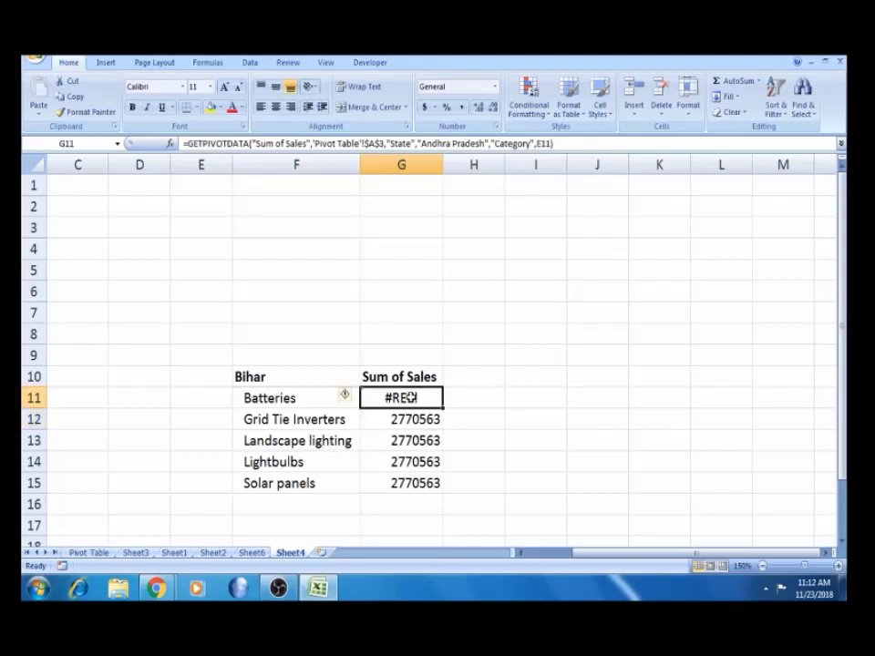
# Correct the category reference to F11 and fill the formula down to G15.
pyautogui.click(541, 143)
pyautogui.press('BackSpace')
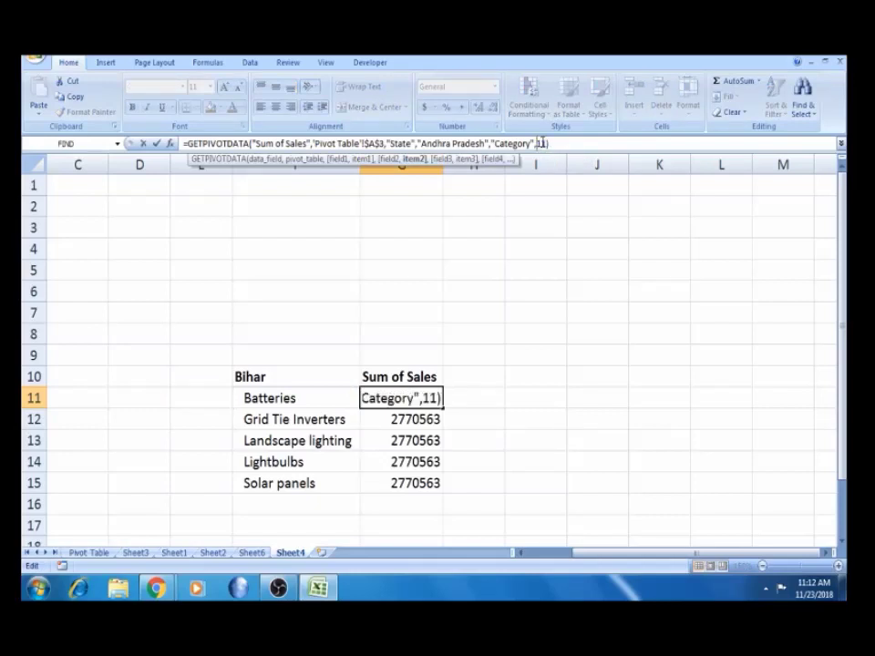
pyautogui.write('F')
pyautogui.press('Return')
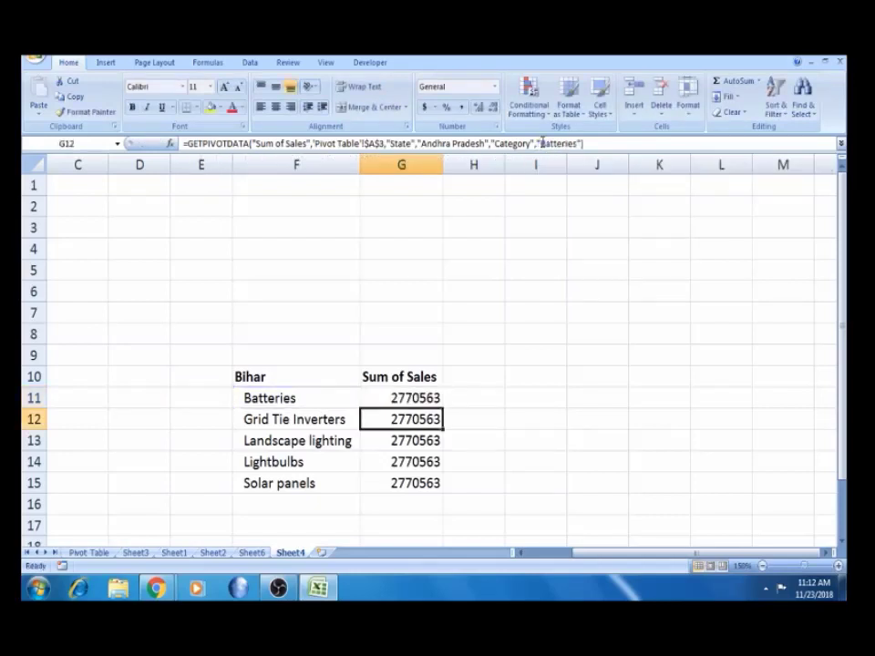
pyautogui.click(398, 396)
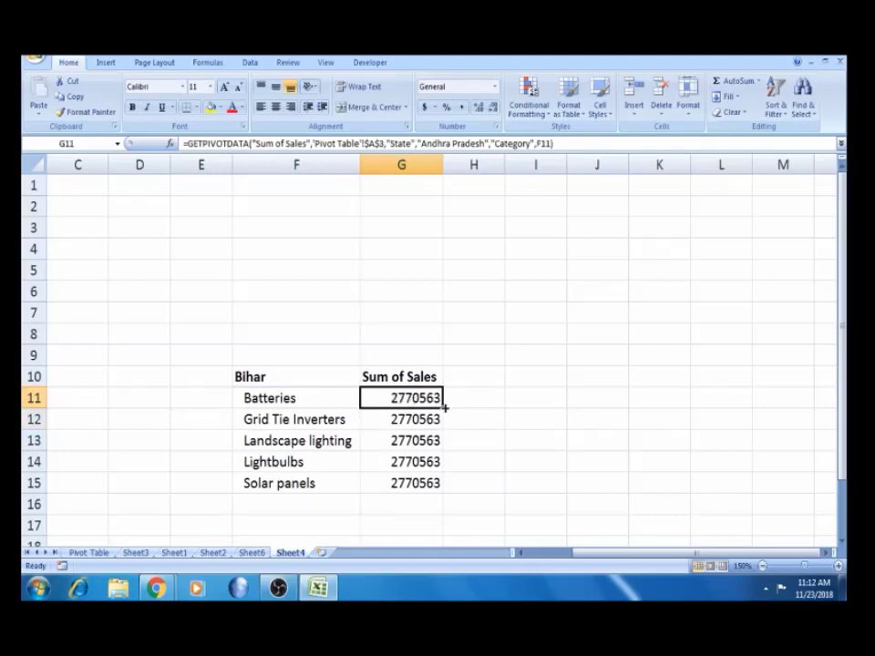
pyautogui.doubleClick(444, 407)
pyautogui.click(422, 398)
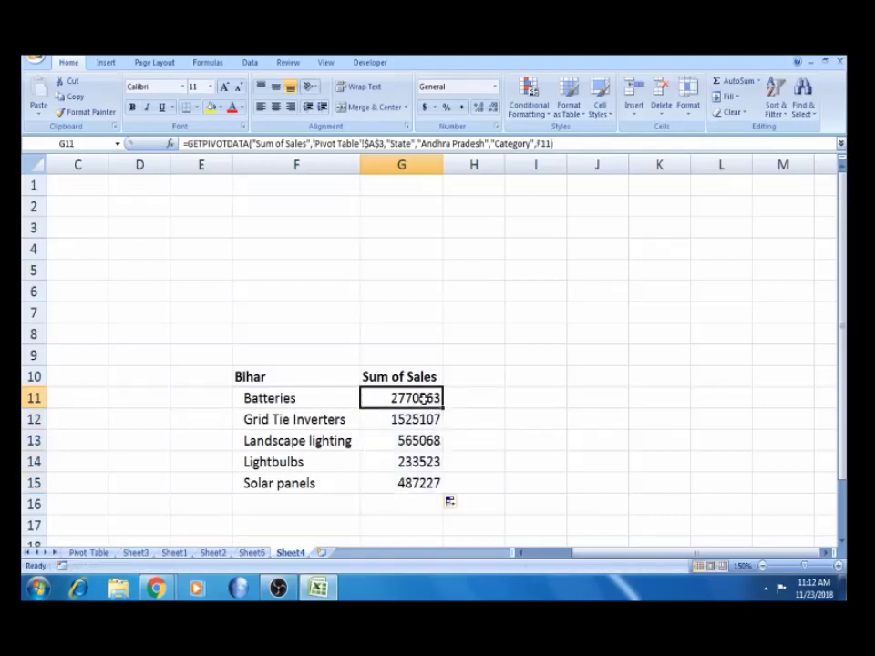
# Replace 'Andhra Pradesh' in G11's formula with the Bihar heading cell F10.
pyautogui.click(279, 377)
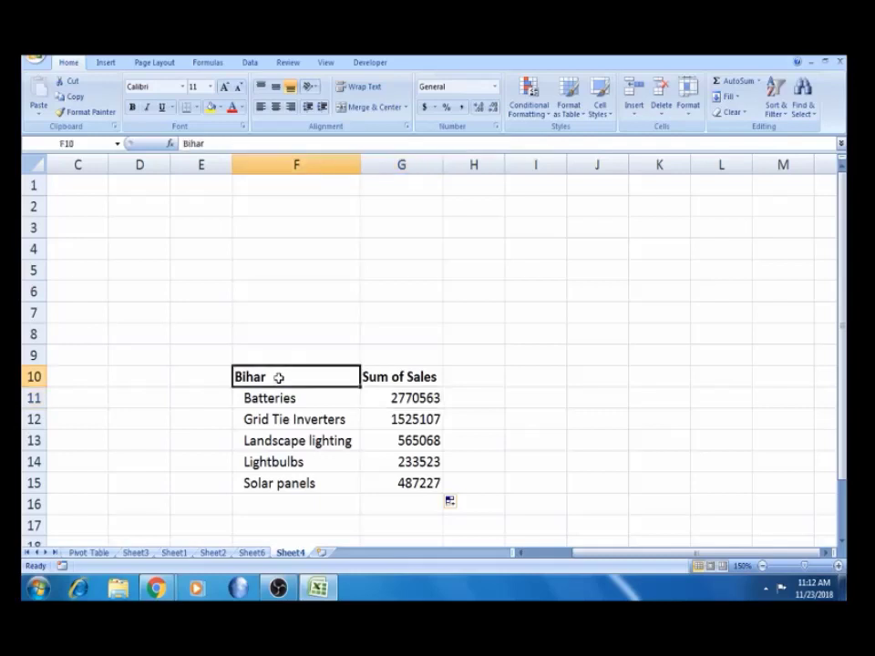
pyautogui.click(377, 407)
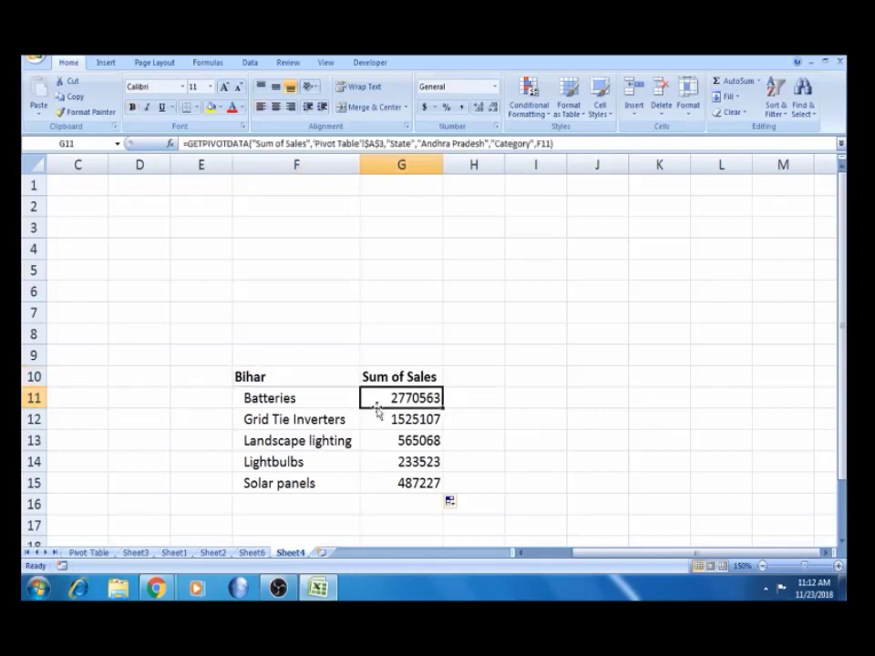
pyautogui.click(490, 143)
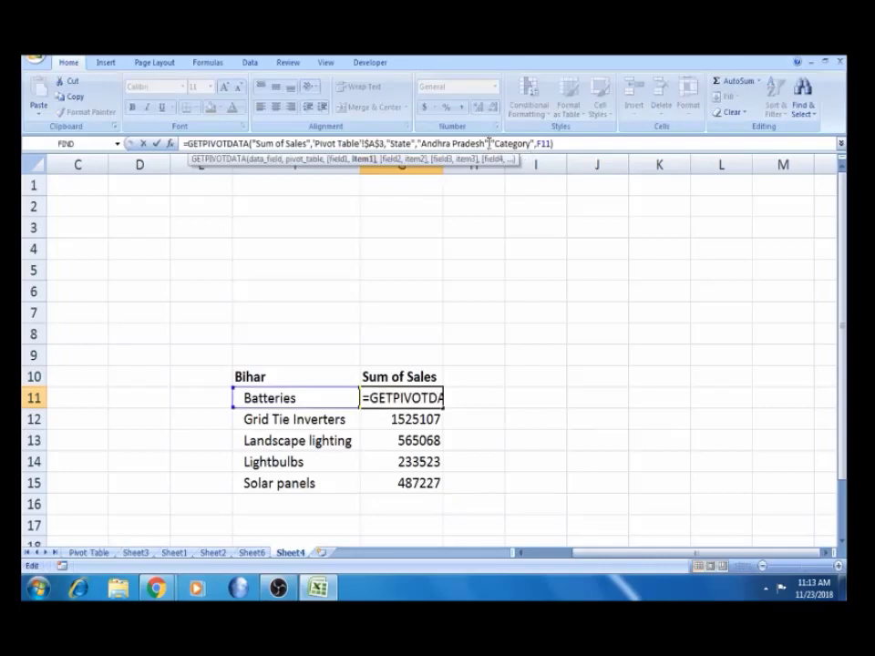
pyautogui.press('BackSpace')
pyautogui.press('BackSpace')
pyautogui.press('BackSpace')
pyautogui.press('BackSpace')
pyautogui.press('BackSpace')
pyautogui.press('BackSpace')
pyautogui.press('BackSpace')
pyautogui.press('BackSpace')
pyautogui.press('BackSpace')
pyautogui.press('BackSpace')
pyautogui.press('BackSpace')
pyautogui.press('BackSpace')
pyautogui.press('BackSpace')
pyautogui.press('BackSpace')
pyautogui.press('BackSpace')
pyautogui.press('BackSpace')
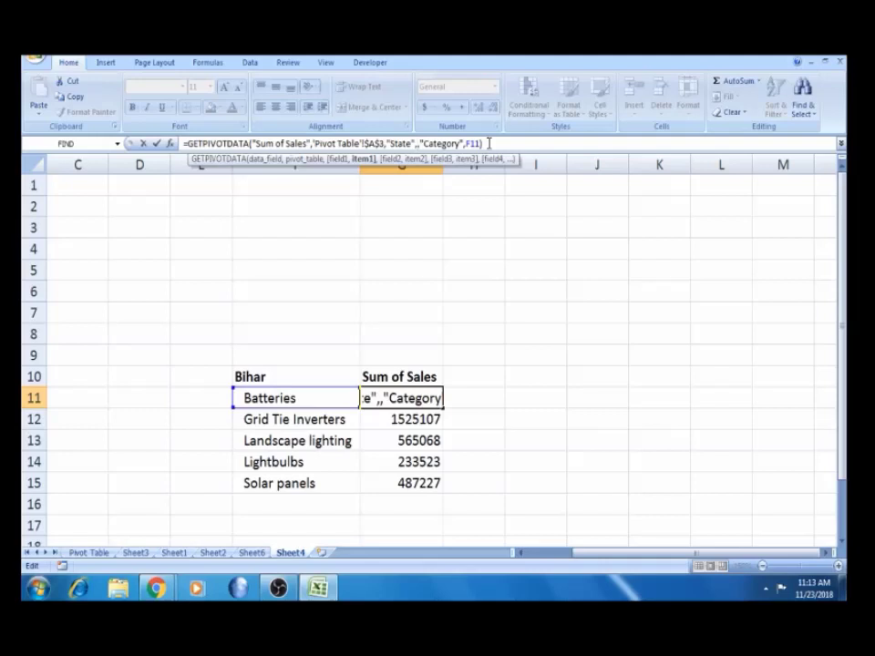
pyautogui.click(276, 376)
# Confirm G11's F10-based formula and fill it down to G15.
pyautogui.press('Return')
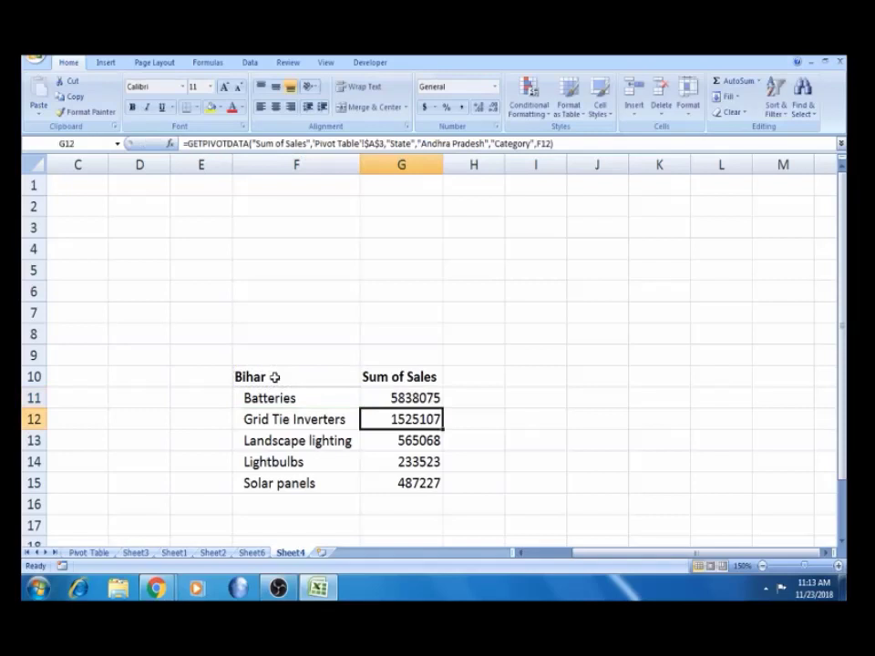
pyautogui.click(408, 398)
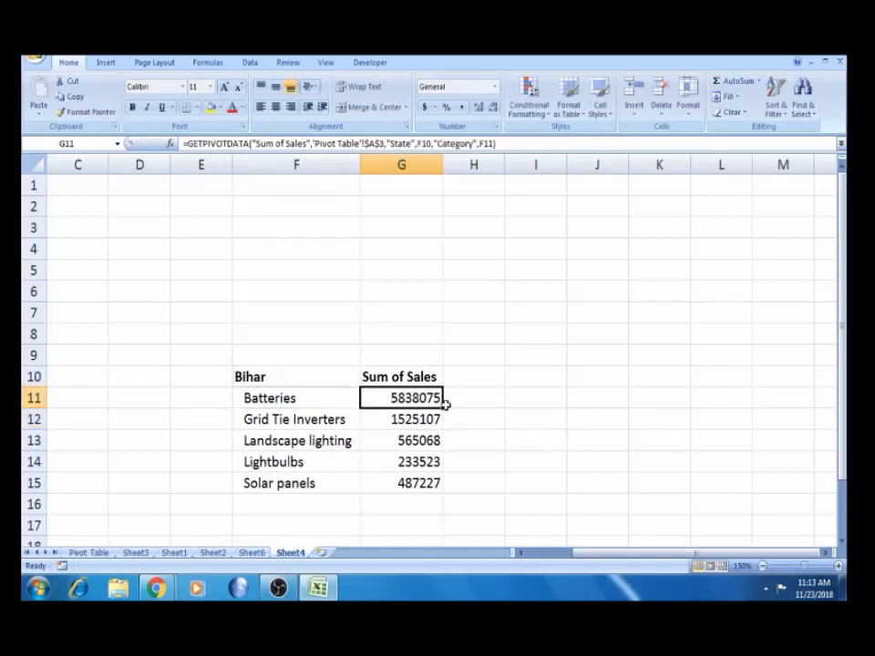
pyautogui.doubleClick(444, 407)
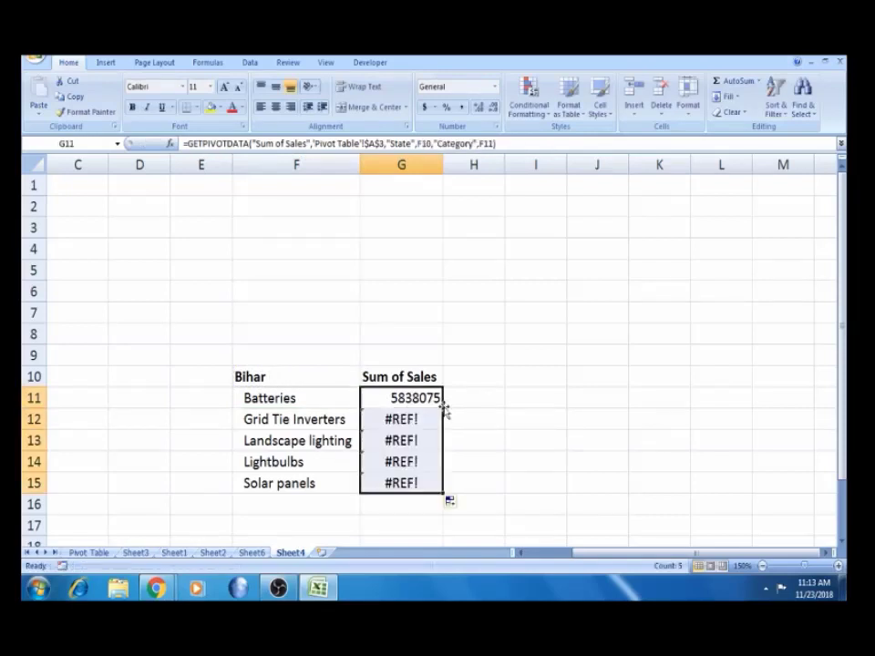
pyautogui.click(416, 401)
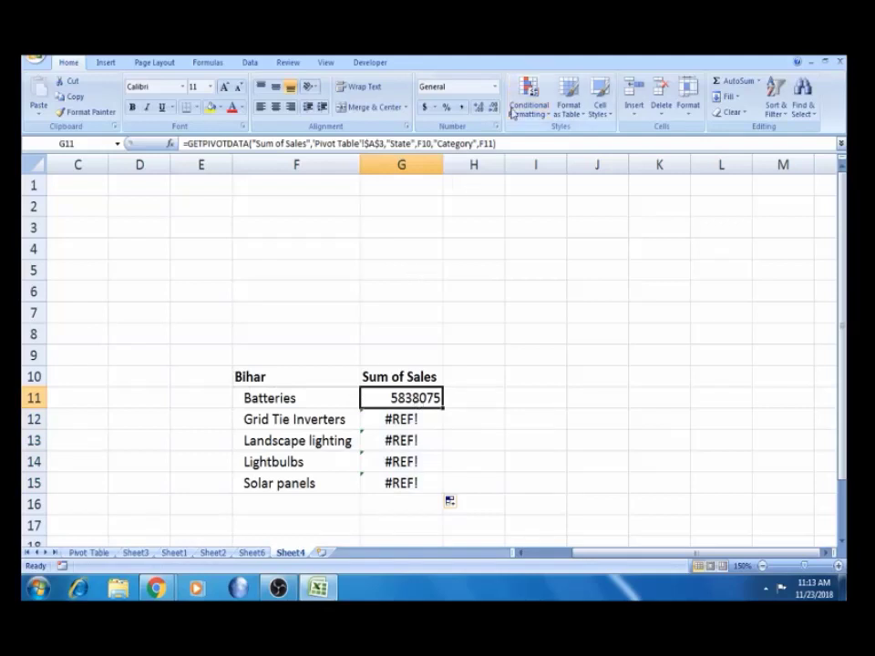
# Make the Bihar reference absolute as $F$10 and refill G11 down to G15.
pyautogui.click(423, 144)
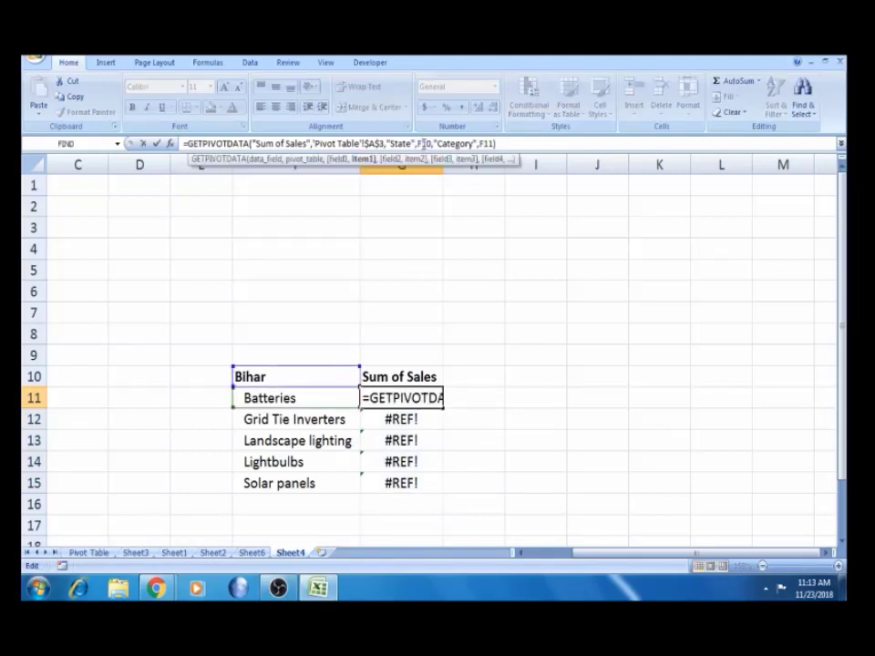
pyautogui.press('F4')
pyautogui.press('Return')
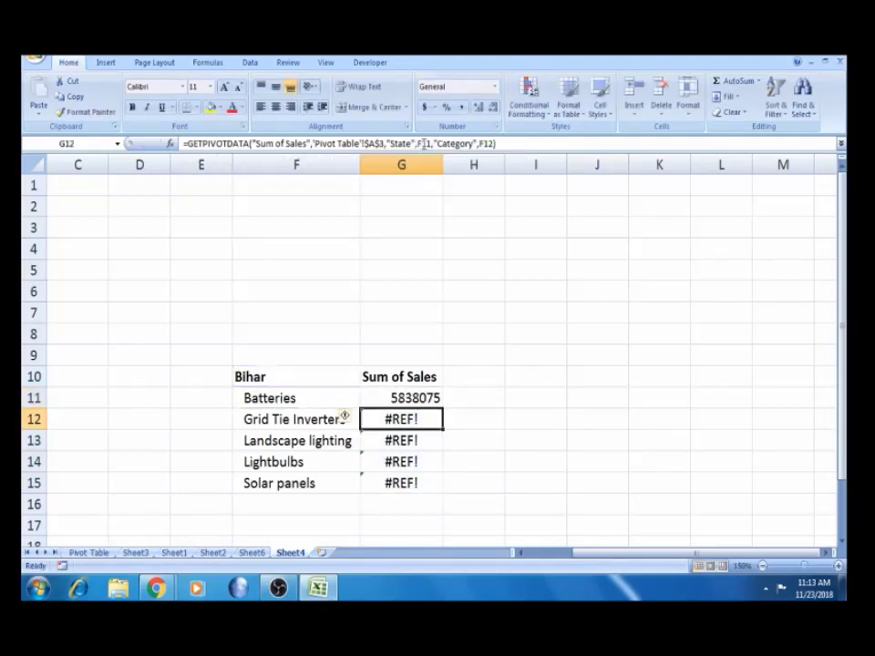
pyautogui.click(408, 398)
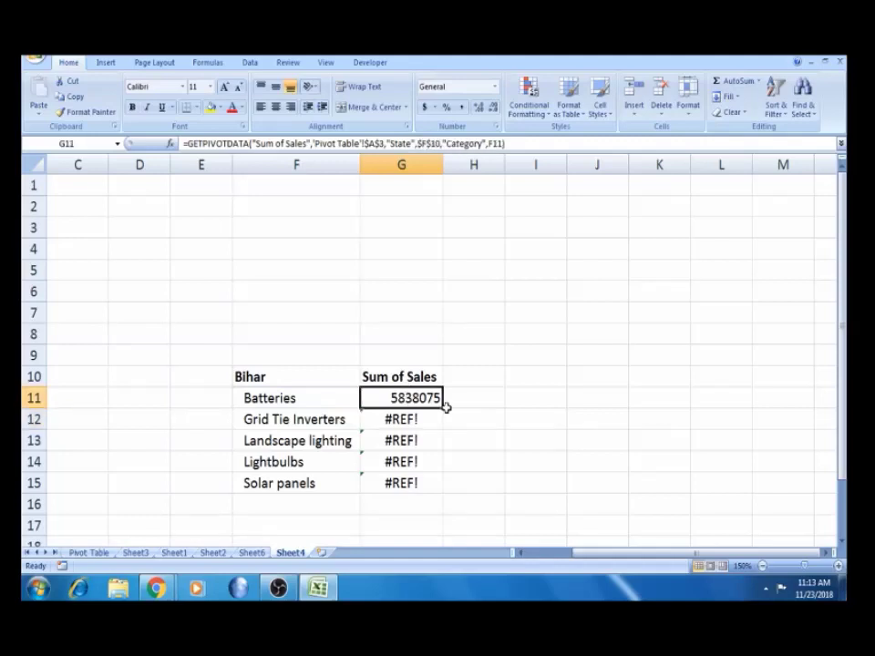
pyautogui.doubleClick(444, 408)
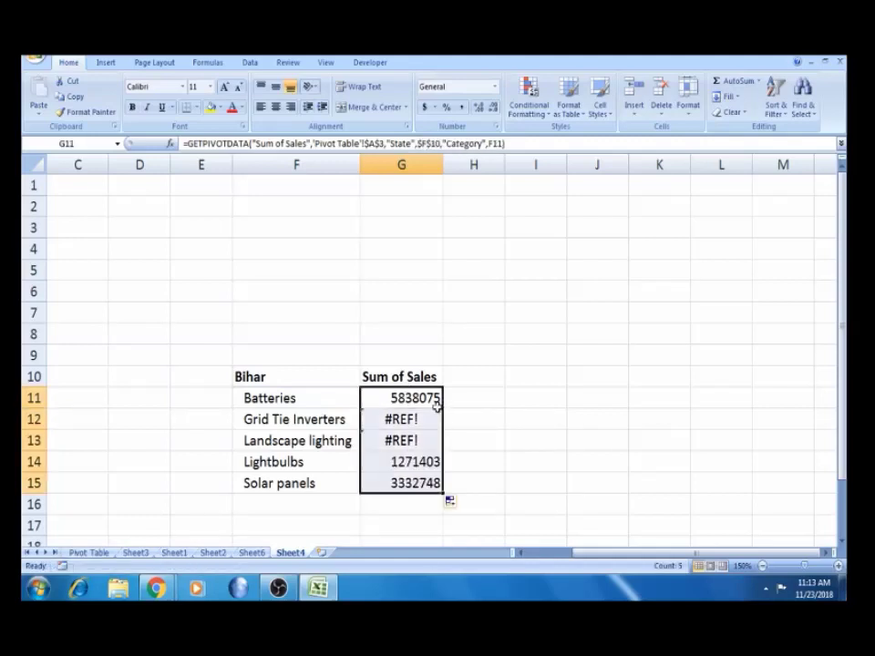
pyautogui.click(427, 397)
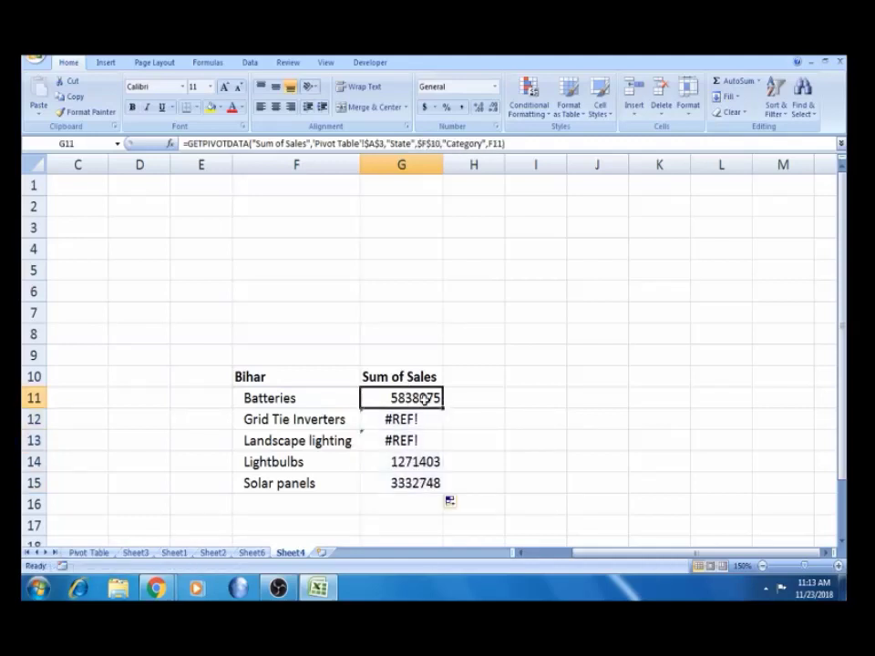
# Zoom in to 170% and select the Bihar table F10:G15.
pyautogui.click(837, 566)
pyautogui.click(837, 566)
pyautogui.moveTo(724, 552); pyautogui.dragTo(739, 552)
pyautogui.moveTo(844, 412); pyautogui.dragTo(845, 463)
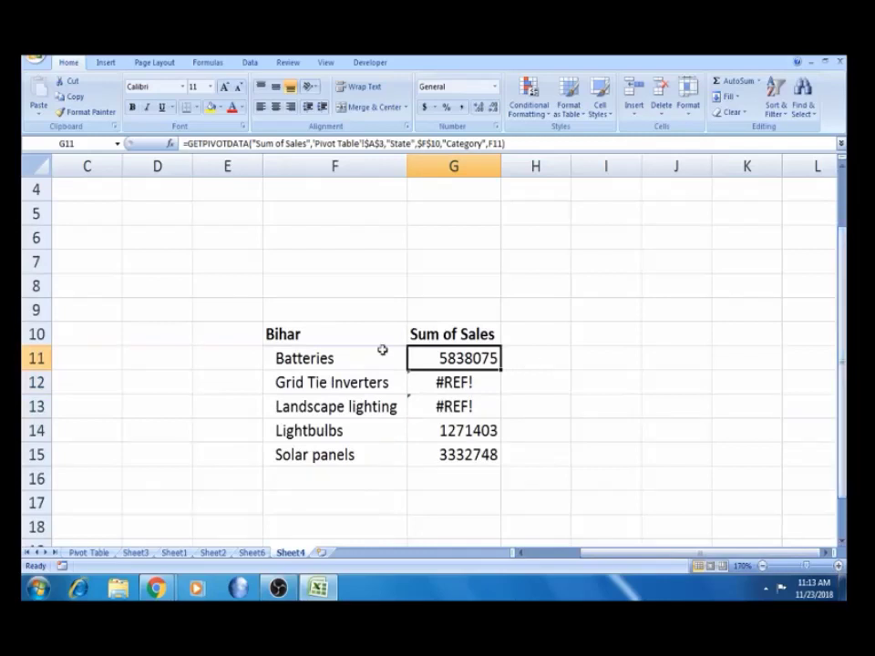
pyautogui.click(355, 340)
pyautogui.hotkey('shift', 'Down')
pyautogui.hotkey('shift', 'Down')
pyautogui.hotkey('shift', 'Down')
pyautogui.hotkey('shift', 'Down')
pyautogui.hotkey('shift', 'Down')
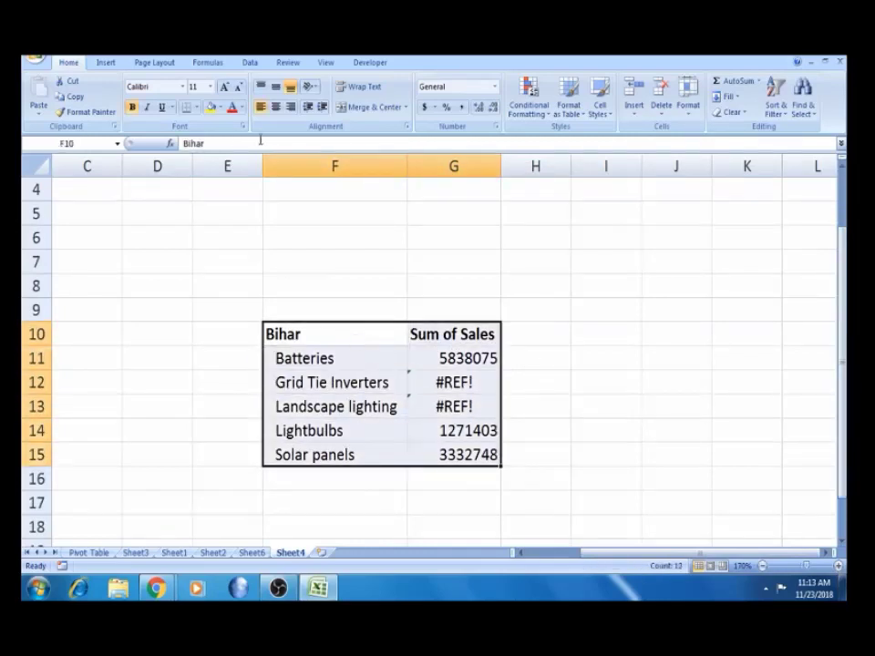
# Apply a Thick Box Border to F10:G15 and the same border to header row F10:G10.
pyautogui.click(195, 108)
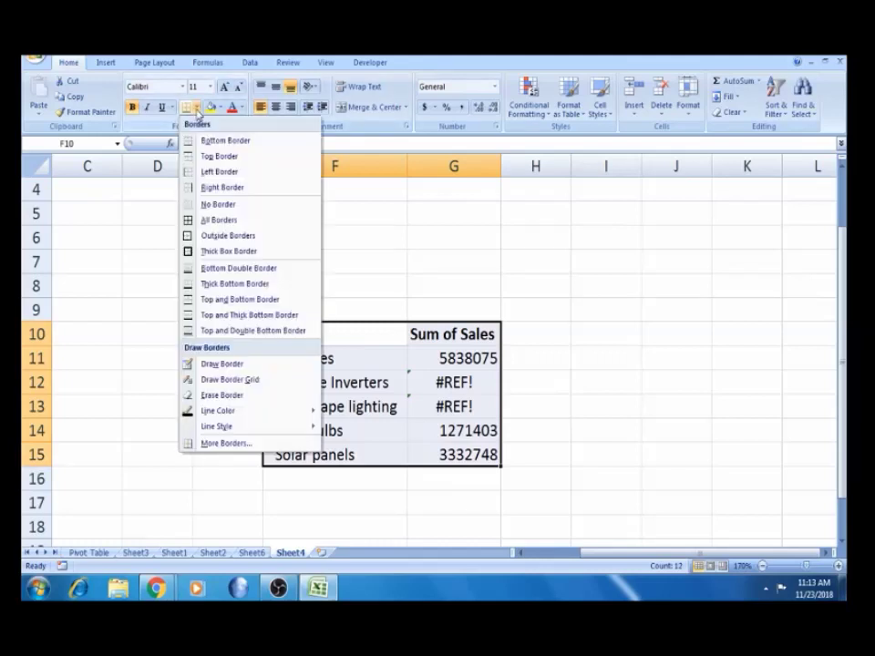
pyautogui.click(223, 251)
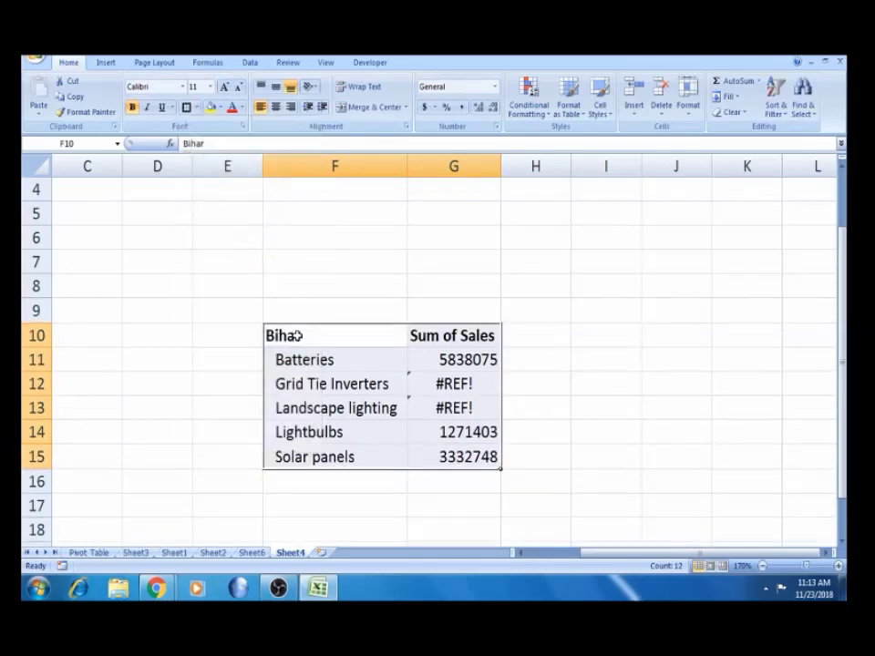
pyautogui.click(294, 336)
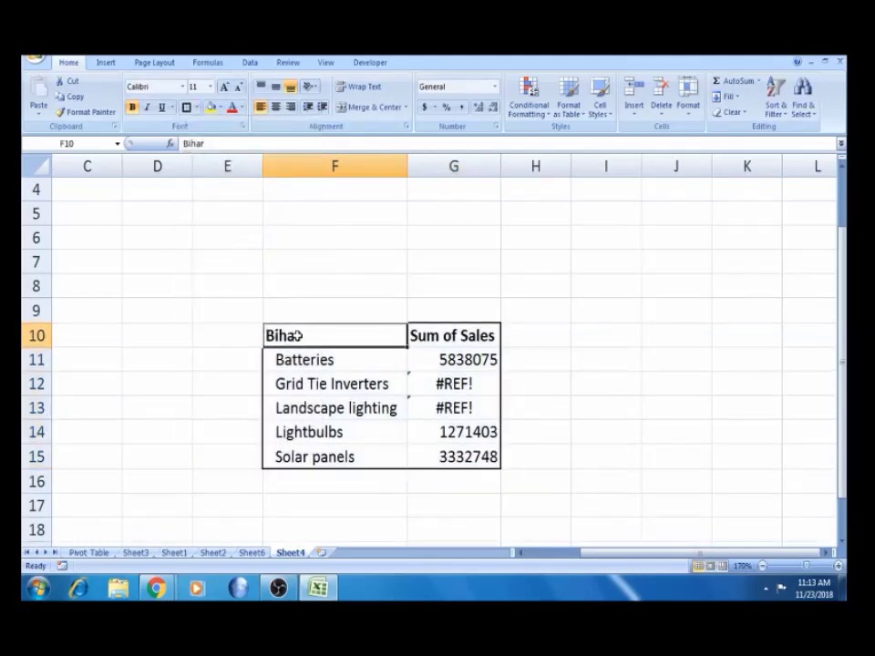
pyautogui.click(187, 107)
pyautogui.click(457, 361)
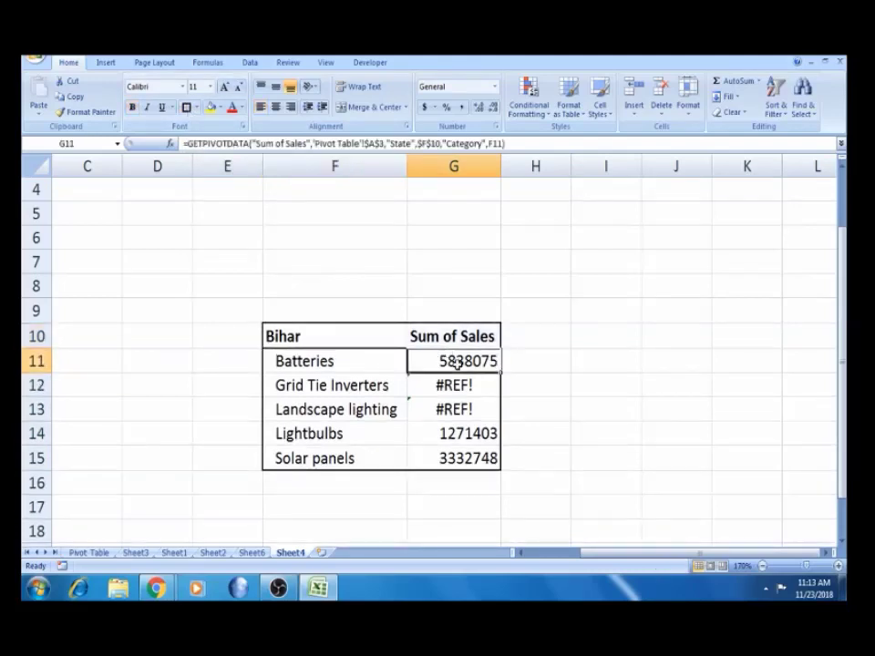
# Wrap G11's GETPIVOTDATA formula in IFERROR(…,"NA").
pyautogui.click(187, 143)
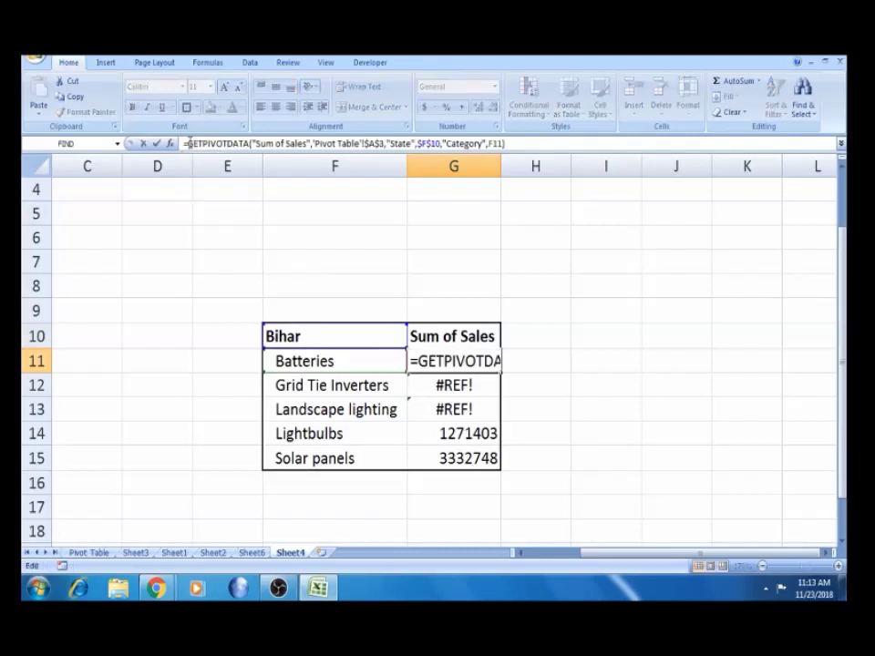
pyautogui.write('IF')
pyautogui.press('Down')
pyautogui.press('Tab')
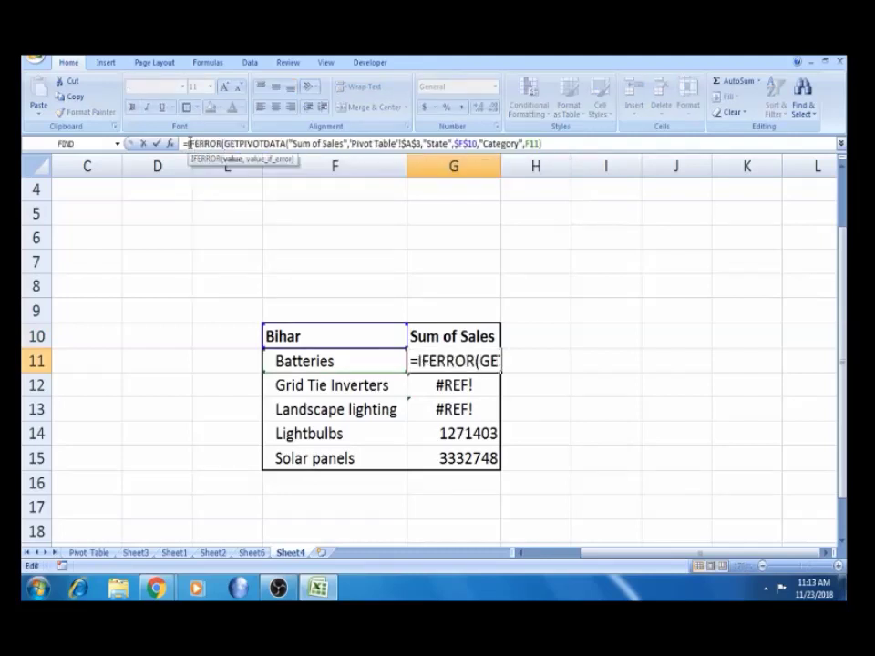
pyautogui.click(572, 146)
pyautogui.write(',')
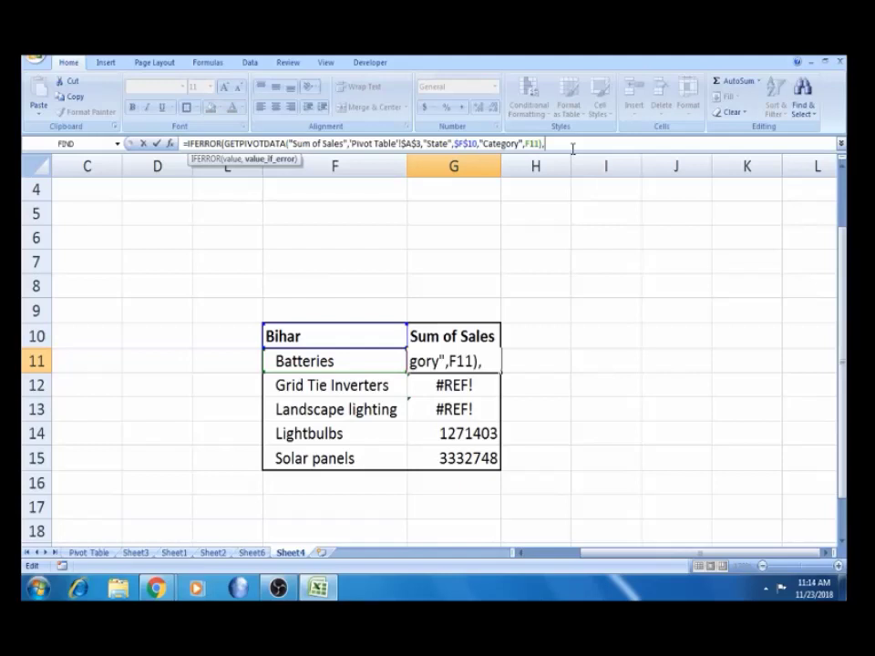
pyautogui.write('NA')
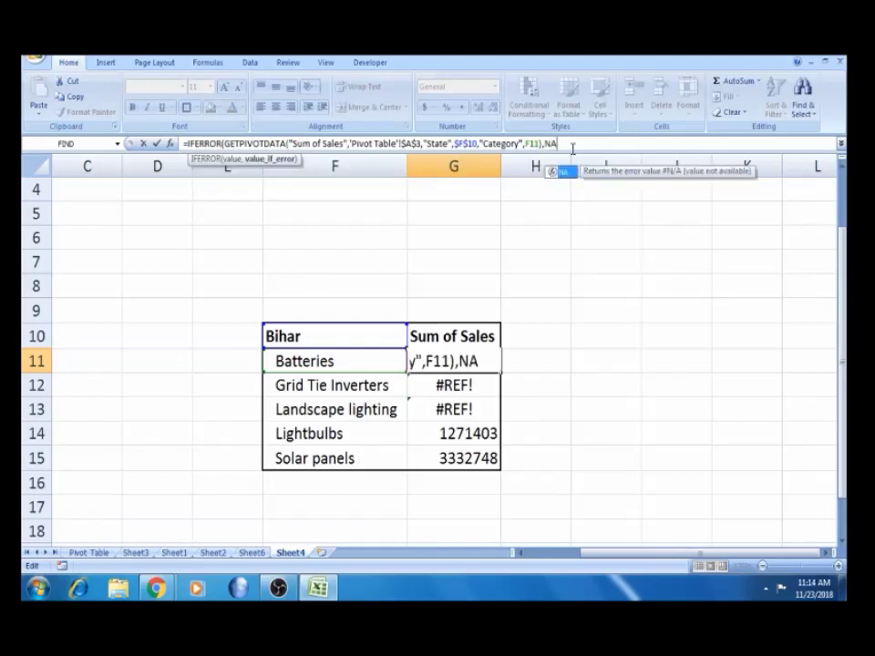
pyautogui.press('BackSpace')
pyautogui.press('BackSpace')
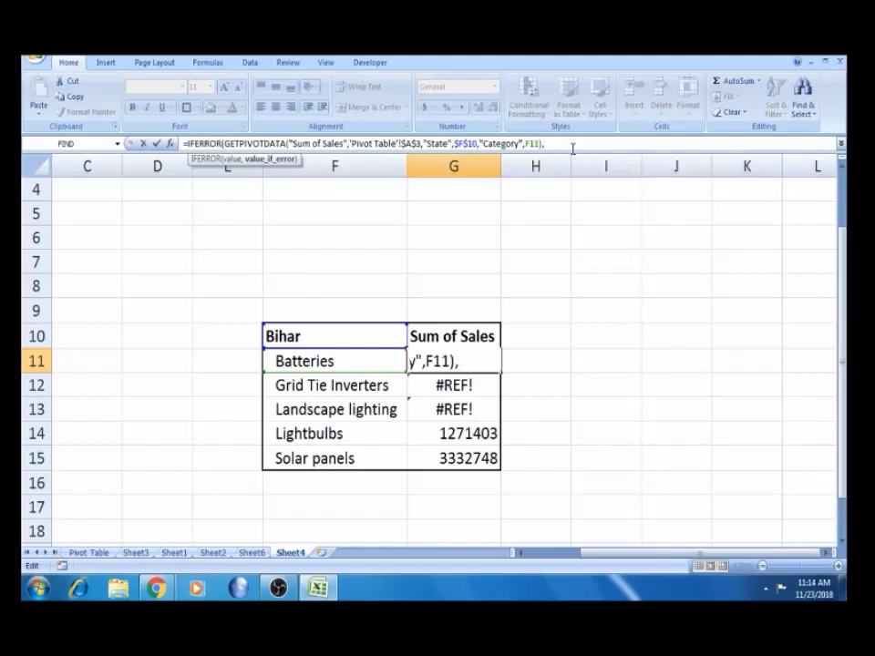
pyautogui.write('"NA")')
pyautogui.press('Return')
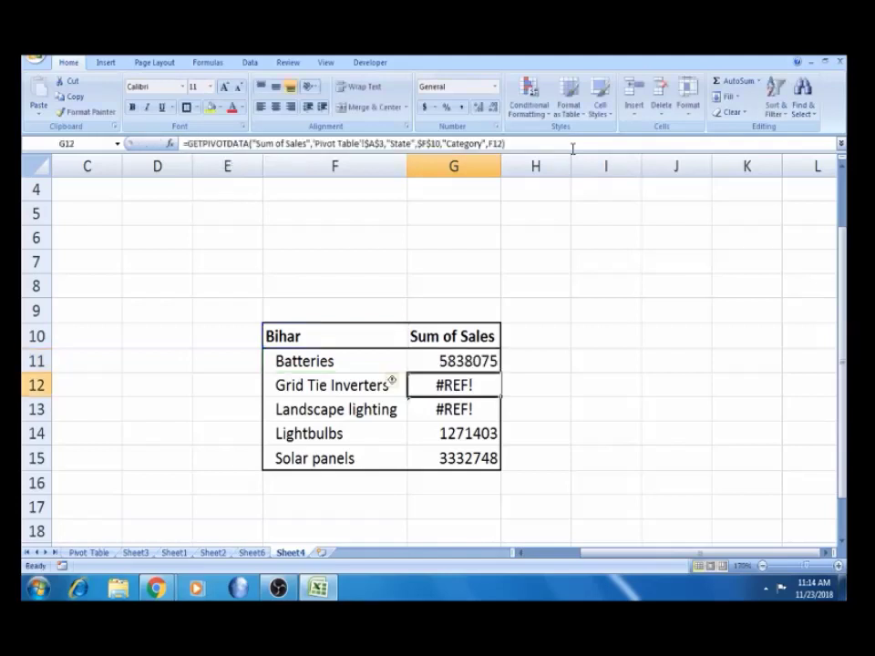
# Fill the IFERROR formula from G11 down to G15.
pyautogui.click(480, 361)
pyautogui.doubleClick(499, 373)
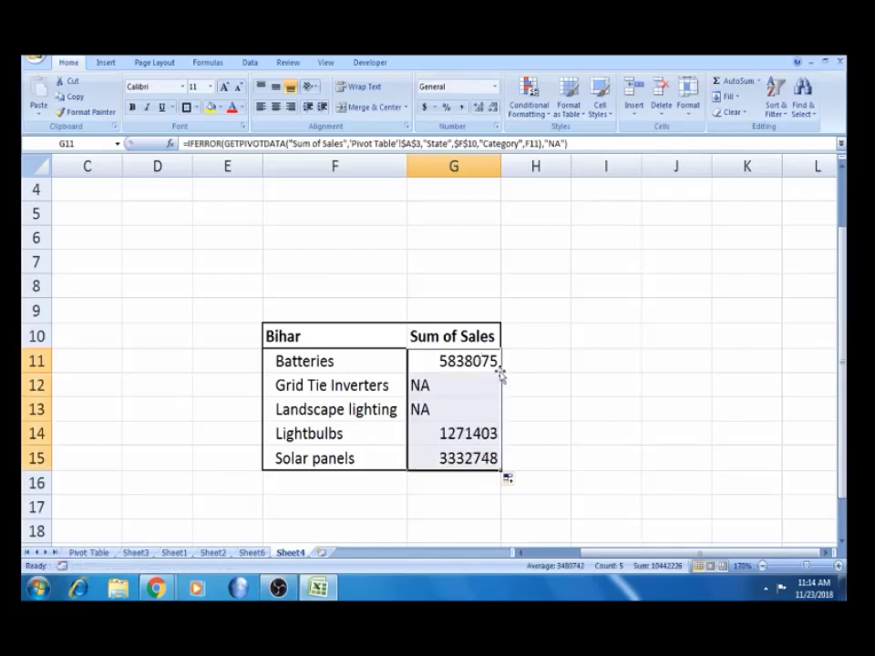
pyautogui.click(445, 390)
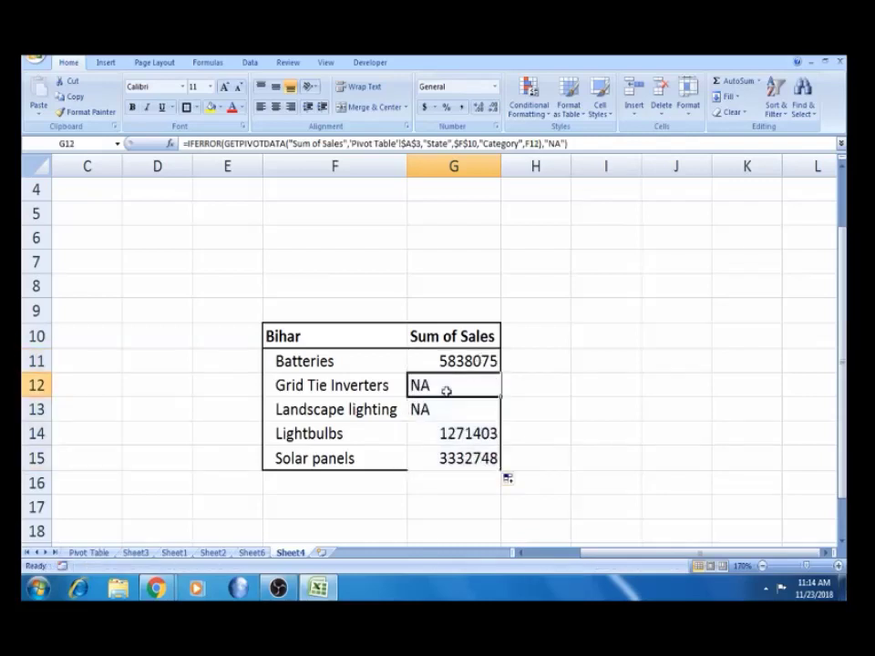
# Right-align the NA results in G12:G13, then select the table body F11:G15.
pyautogui.hotkey('shift', 'Down')
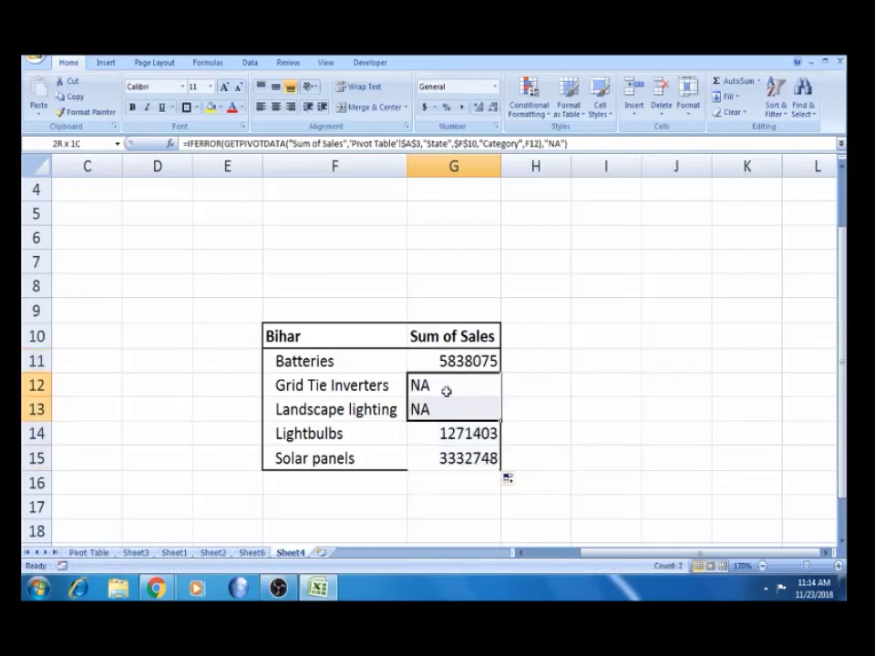
pyautogui.click(290, 107)
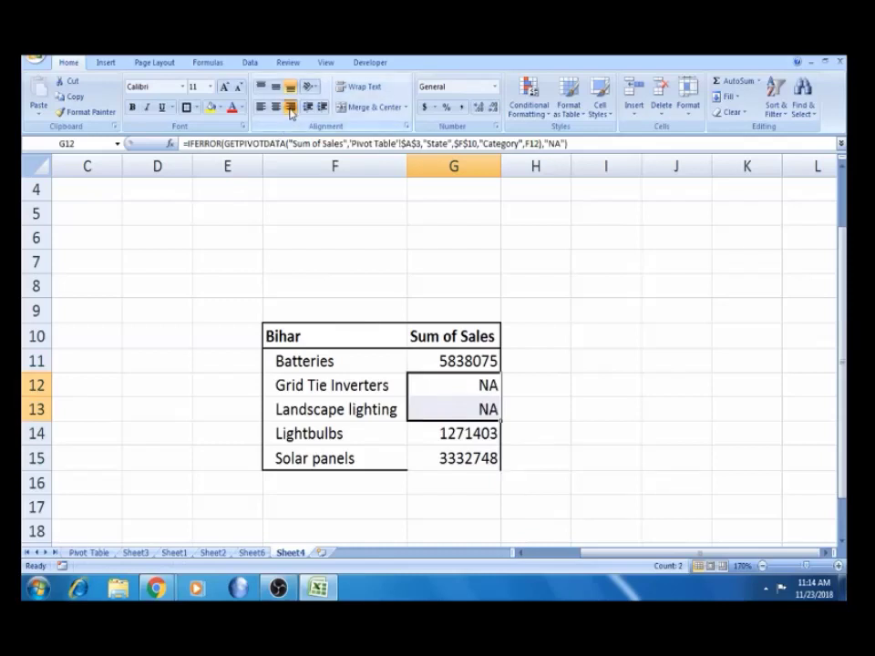
pyautogui.click(529, 360)
pyautogui.click(335, 364)
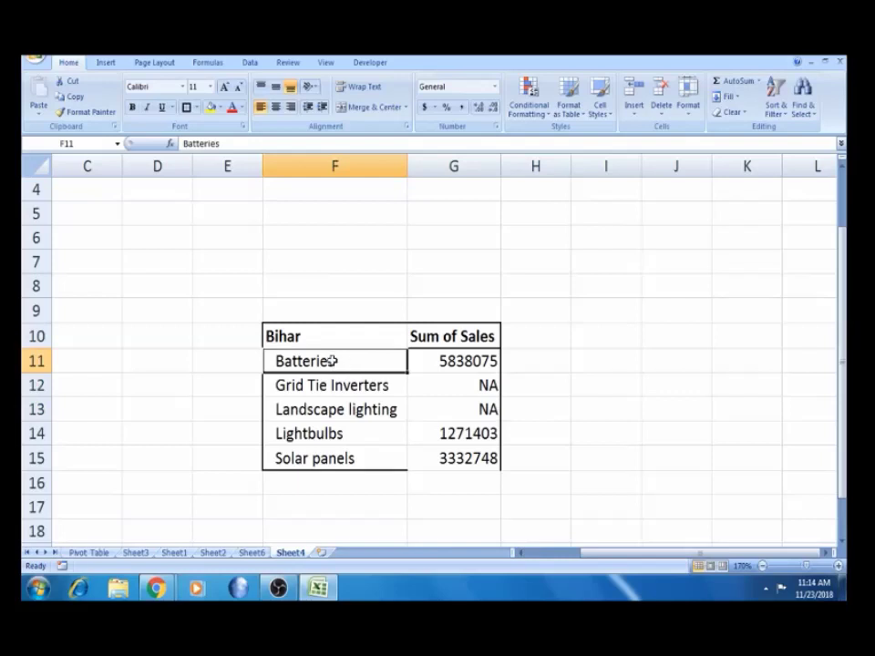
pyautogui.hotkey('shift', 'Right')
pyautogui.hotkey('shift', 'Right')
pyautogui.hotkey('shift', 'Left')
pyautogui.hotkey('shift', 'Down')
pyautogui.hotkey('shift', 'Down')
pyautogui.hotkey('shift', 'Down')
pyautogui.hotkey('shift', 'Down')
pyautogui.hotkey('shift', 'Down')
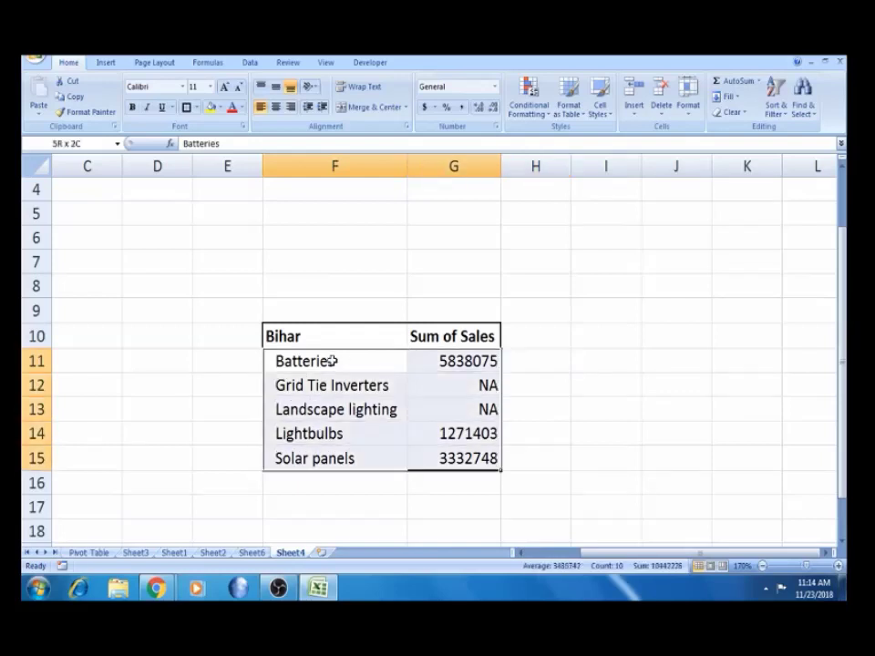
pyautogui.hotkey('shift', 'Up')
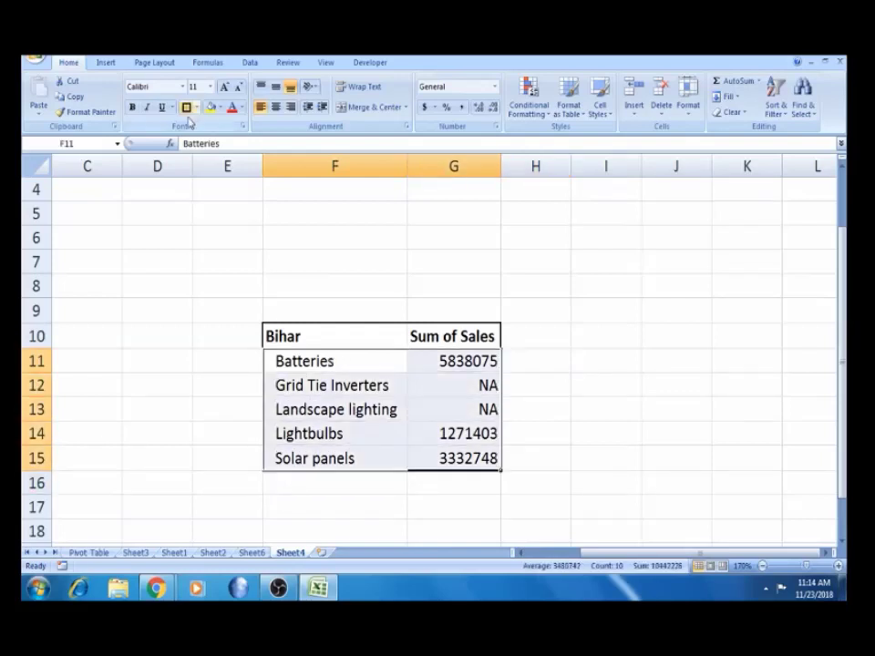
# Review the Sheet3 pivot table and Sheet1 order data, then return to the Bihar table.
pyautogui.click(136, 553)
pyautogui.click(174, 553)
pyautogui.press('Left')
pyautogui.press('Left')
pyautogui.press('Left')
pyautogui.press('Left')
pyautogui.press('Left')
pyautogui.press('Left')
pyautogui.press('Left')
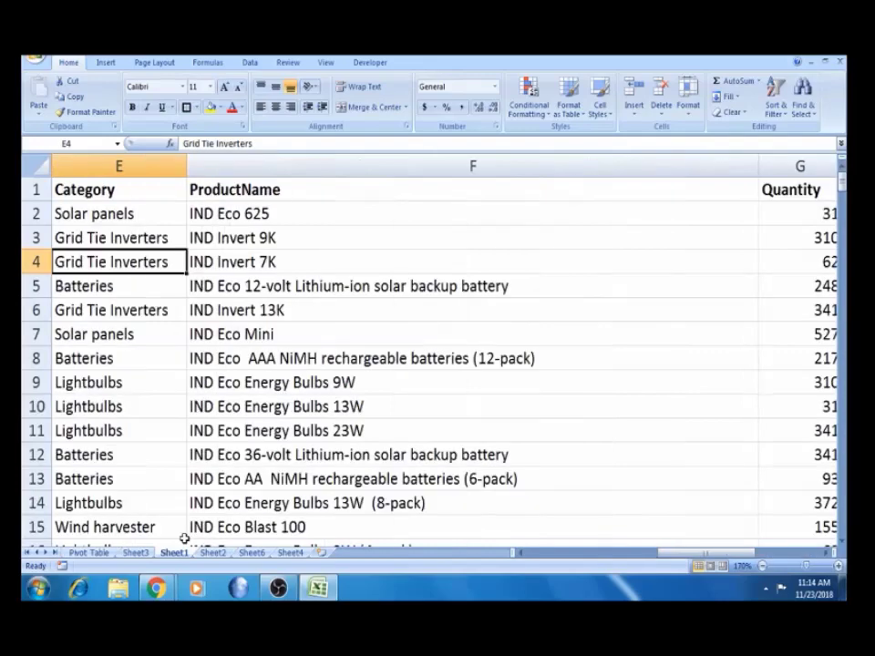
pyautogui.click(290, 553)
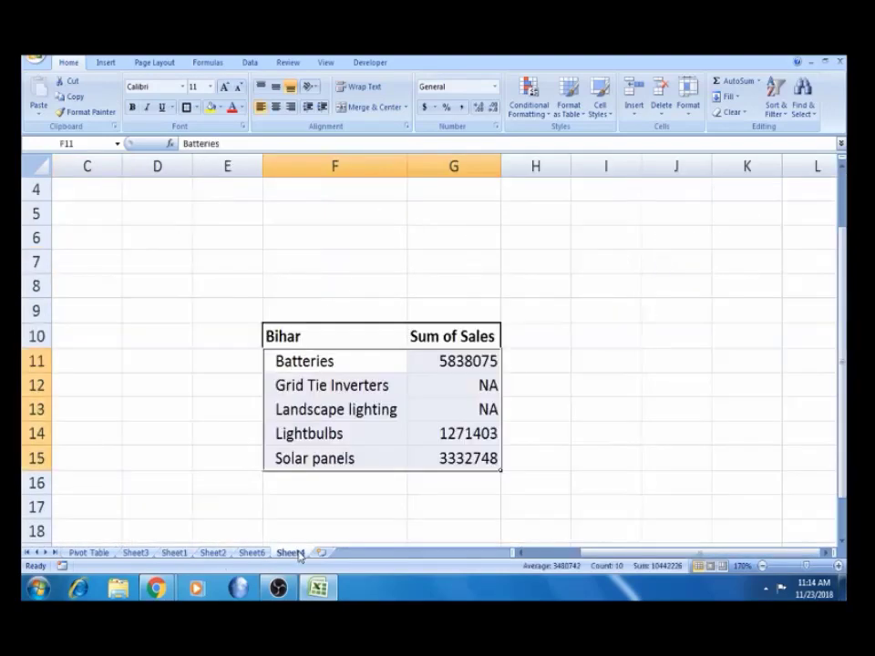
pyautogui.click(372, 345)
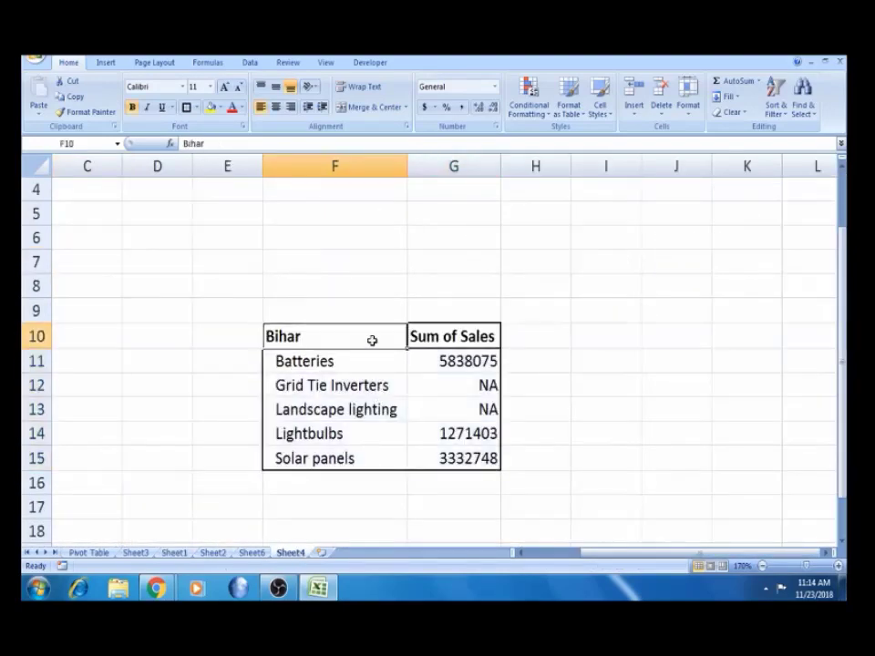
pyautogui.click(210, 338)
pyautogui.click(323, 331)
# Check the State entries on Sheet1, then inspect the Grid Tie Inverters formula on Sheet4.
pyautogui.click(252, 553)
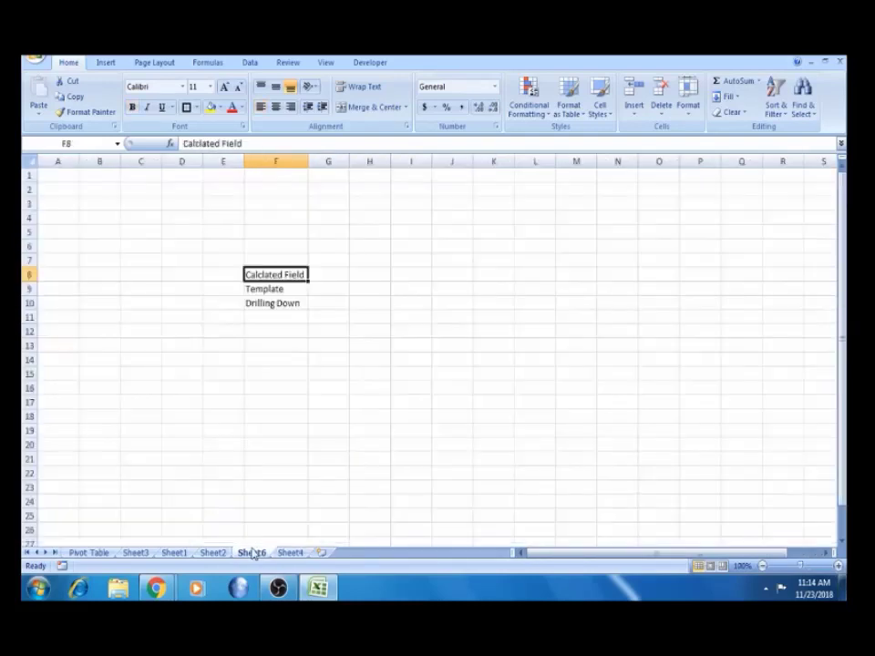
pyautogui.click(175, 552)
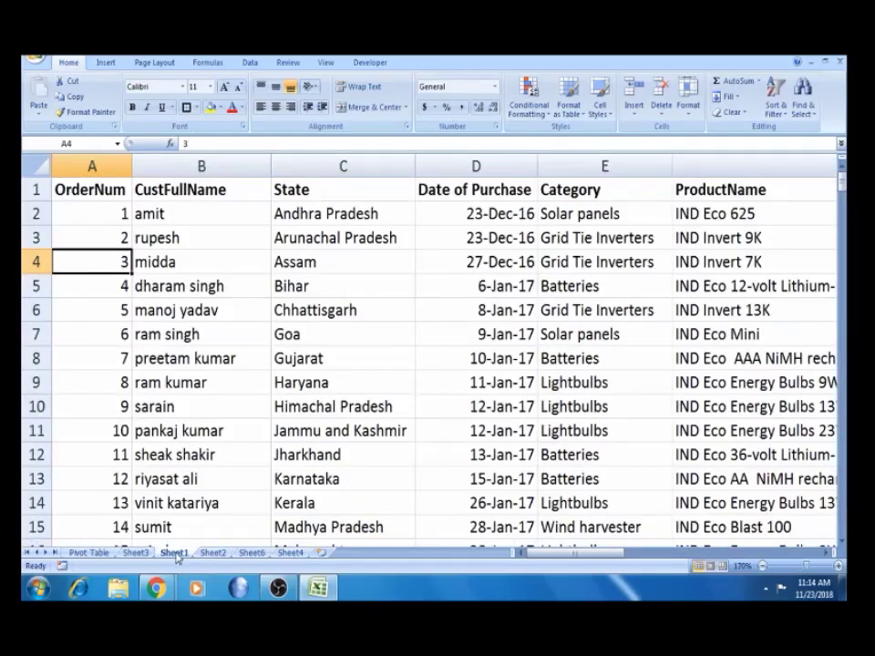
pyautogui.click(355, 209)
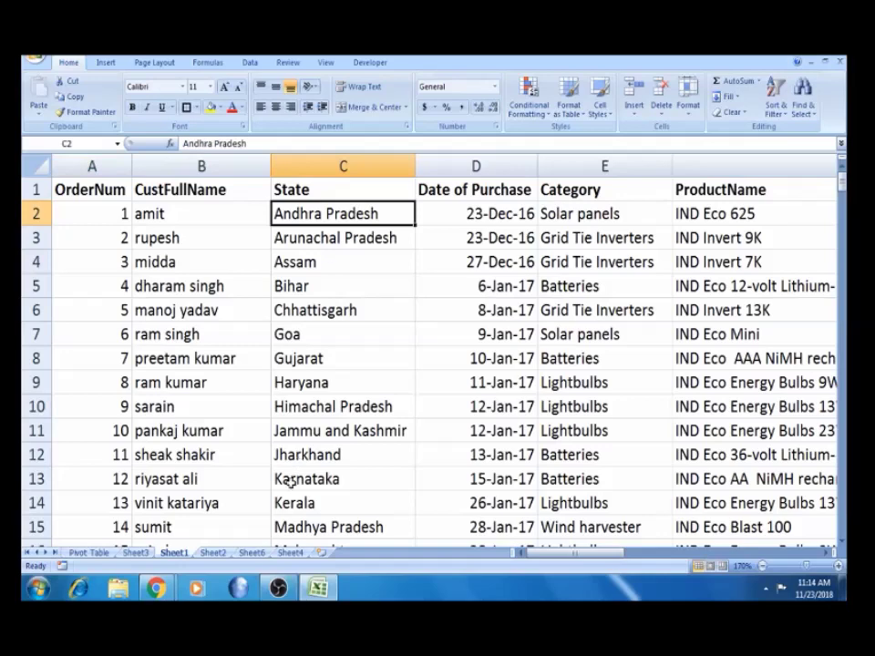
pyautogui.hotkey('ctrl', 'pagedown')
pyautogui.hotkey('ctrl', 'pagedown')
pyautogui.hotkey('ctrl', 'pagedown')
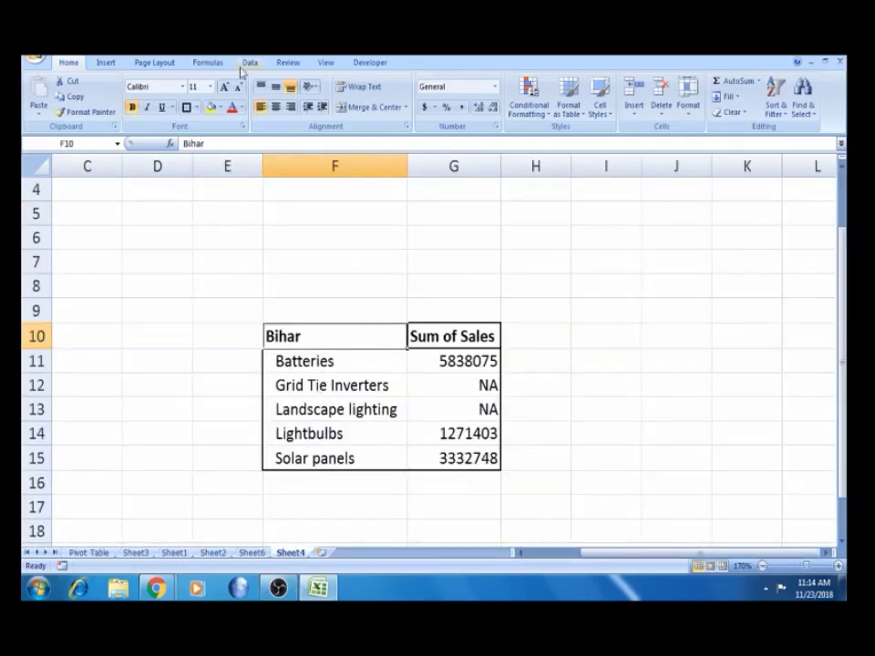
pyautogui.click(297, 362)
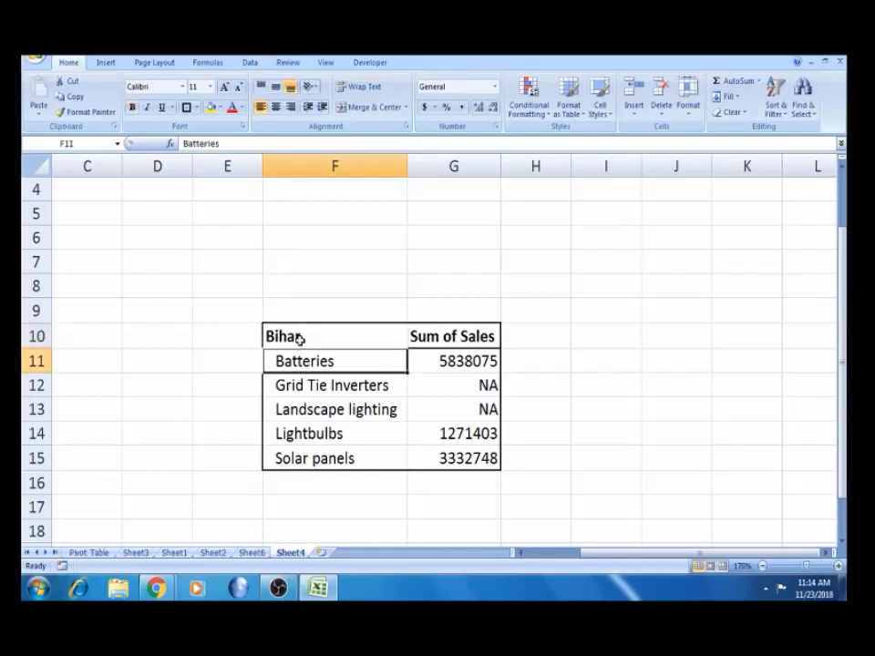
pyautogui.click(300, 338)
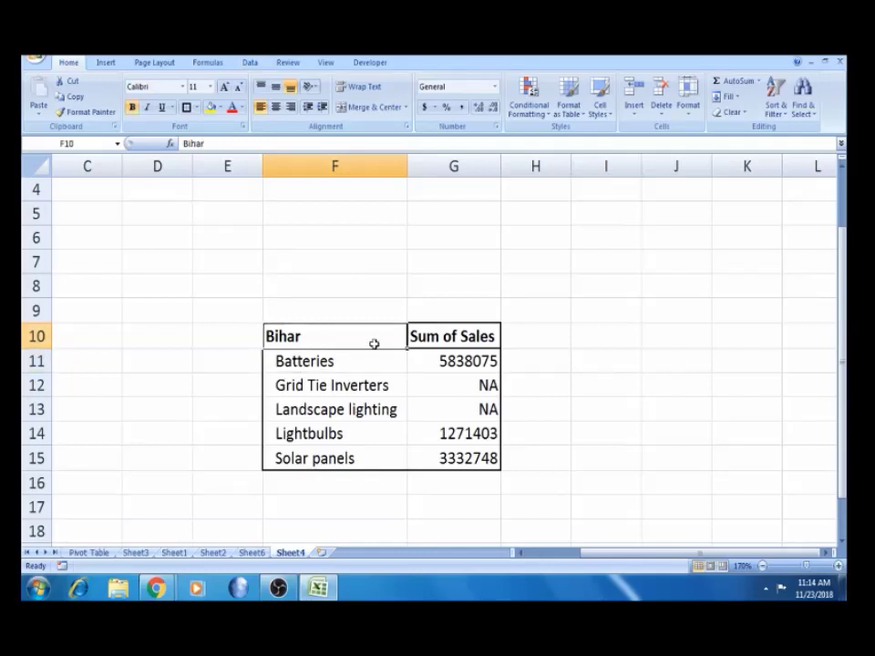
pyautogui.click(465, 387)
pyautogui.click(565, 358)
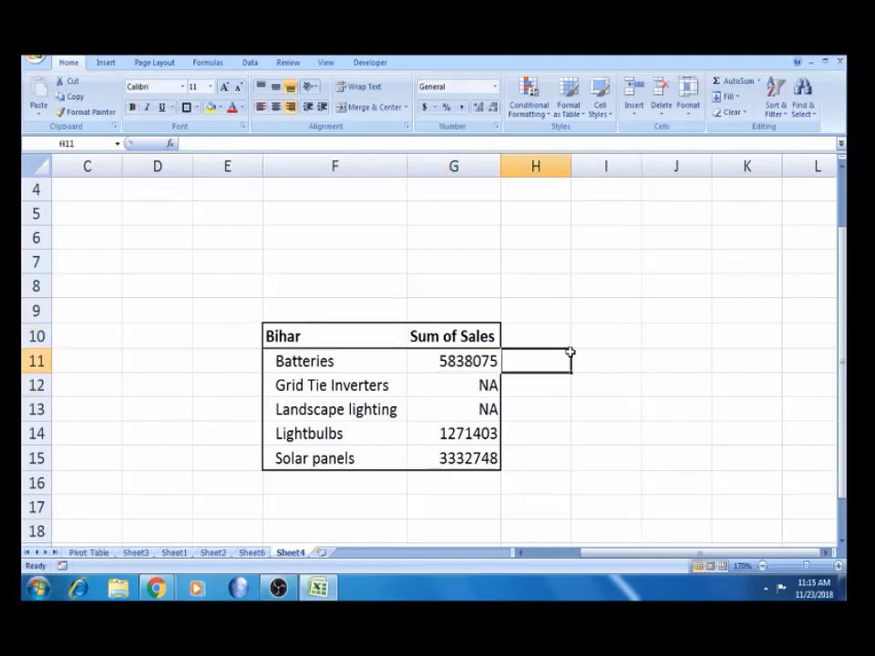
# Rename Sheet4 to 'Bihar Temp' and review the Batteries GETPIVOTDATA formula.
pyautogui.doubleClick(291, 552)
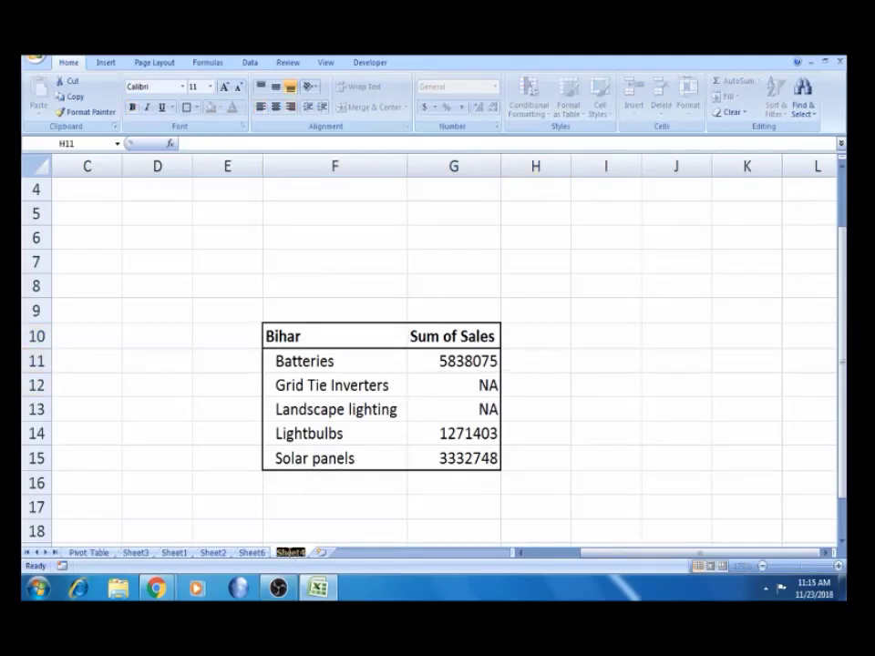
pyautogui.write('Bihar')
pyautogui.write(' 1')
pyautogui.write('emp')
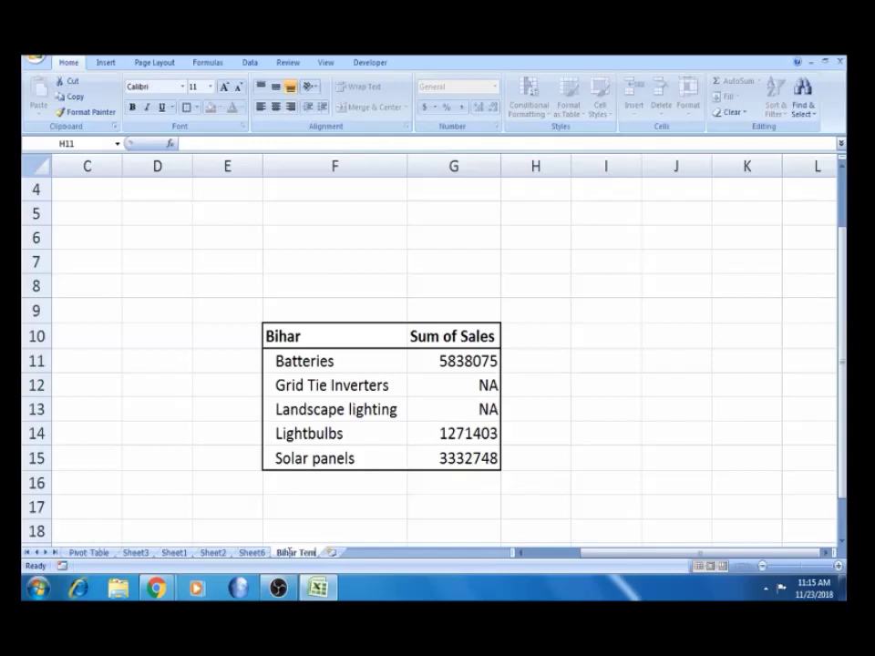
pyautogui.click(537, 442)
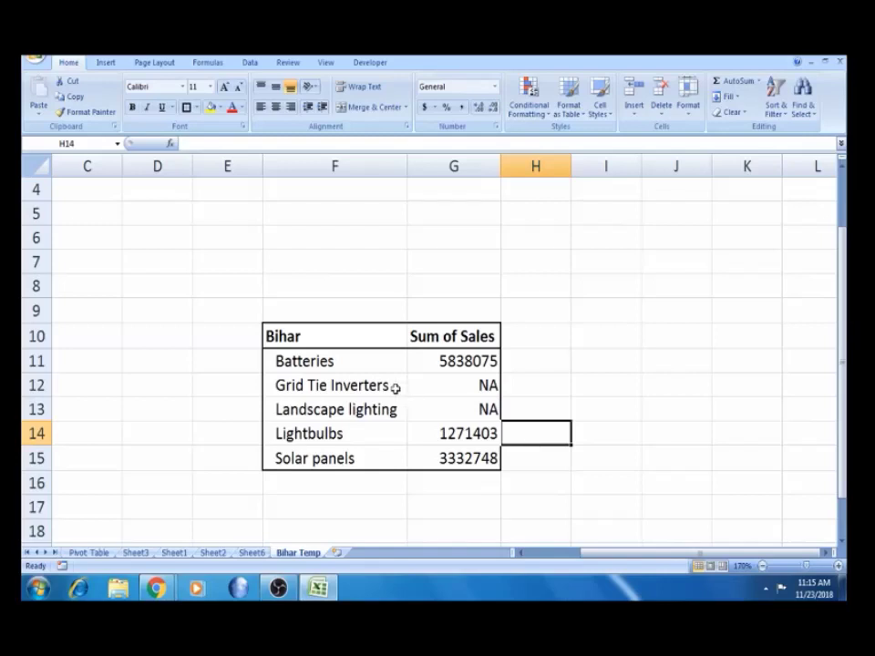
pyautogui.click(508, 351)
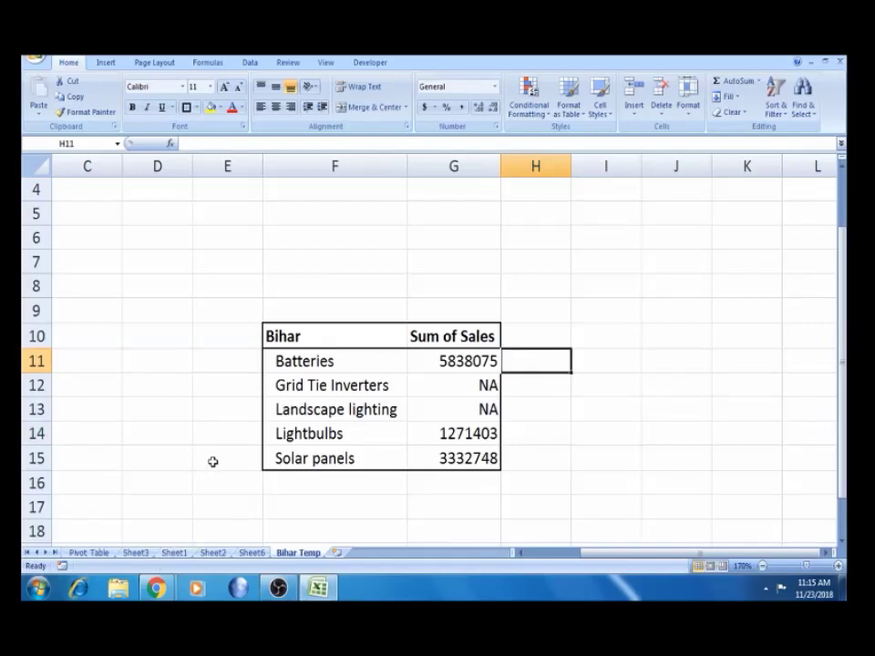
pyautogui.click(426, 372)
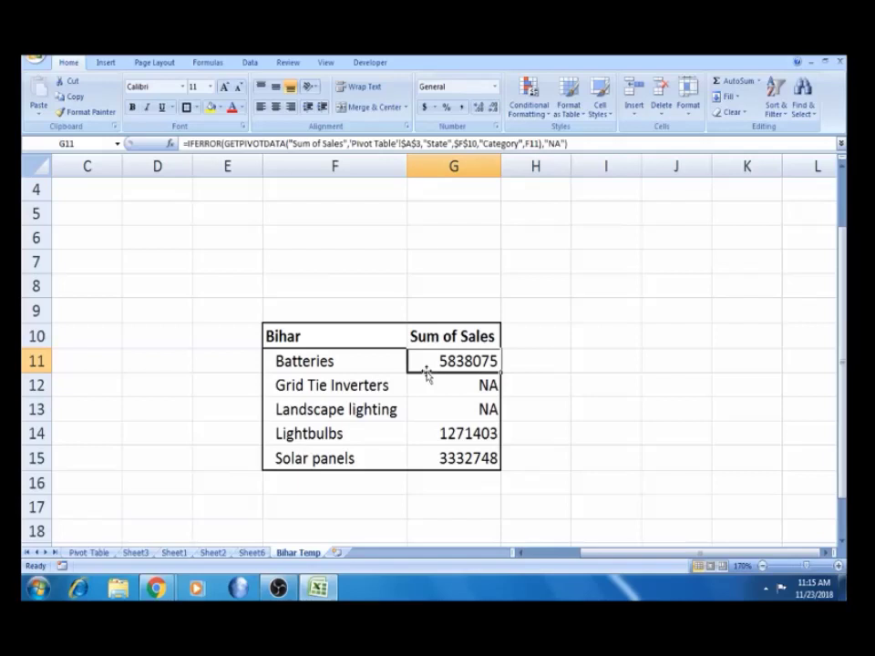
pyautogui.click(429, 383)
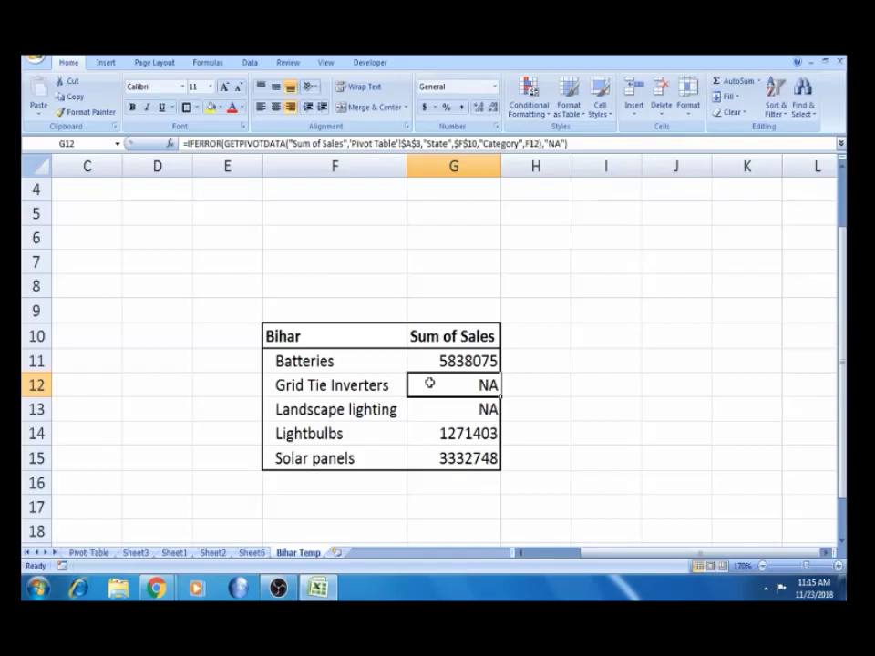
pyautogui.press('Left')
pyautogui.press('Up')
pyautogui.press('Up')
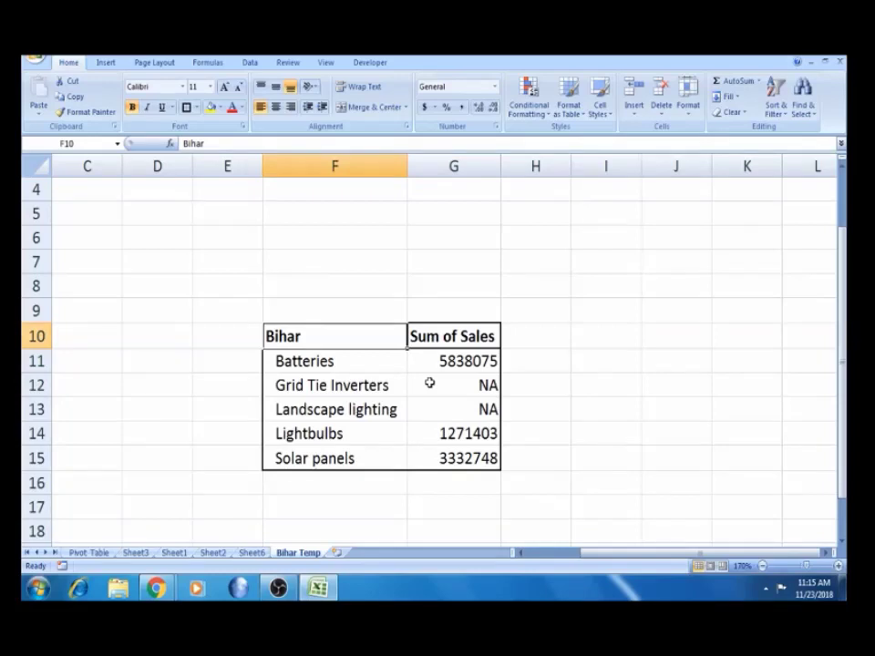
pyautogui.click(231, 462)
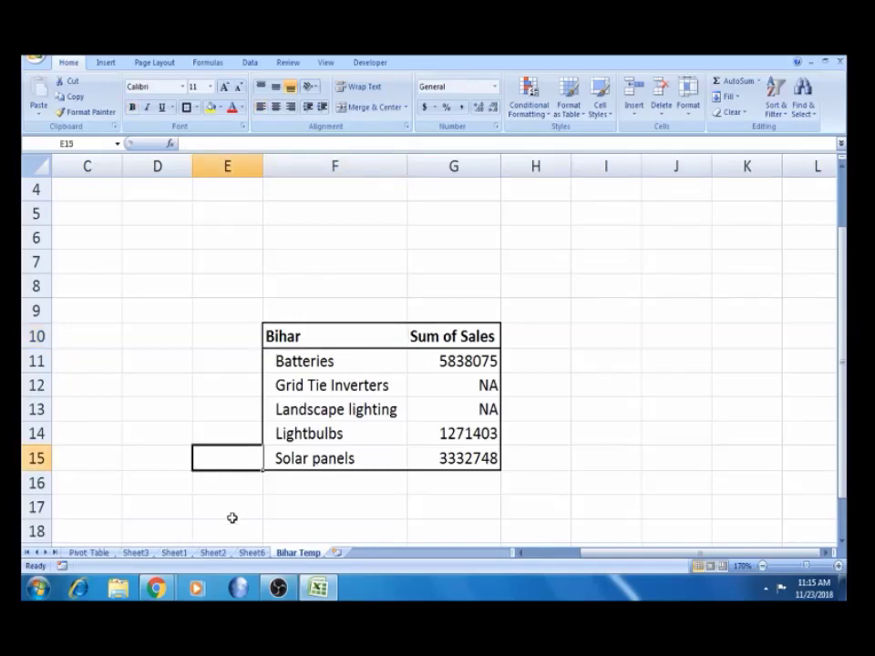
pyautogui.click(215, 553)
# Show the Sheet3 unit price pivot and select the Andhra Pradesh Batteries total of 2883.
pyautogui.click(136, 553)
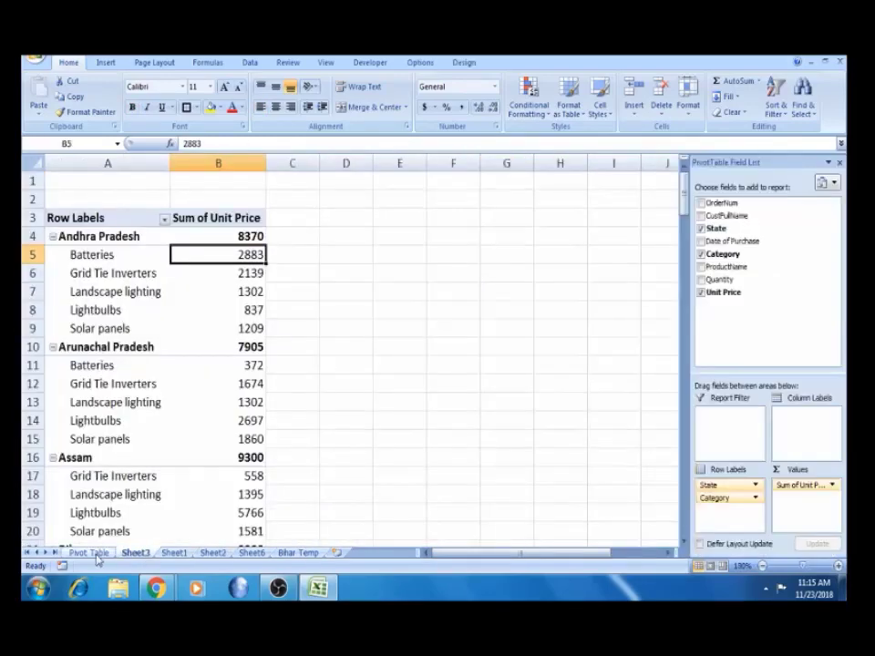
pyautogui.click(89, 553)
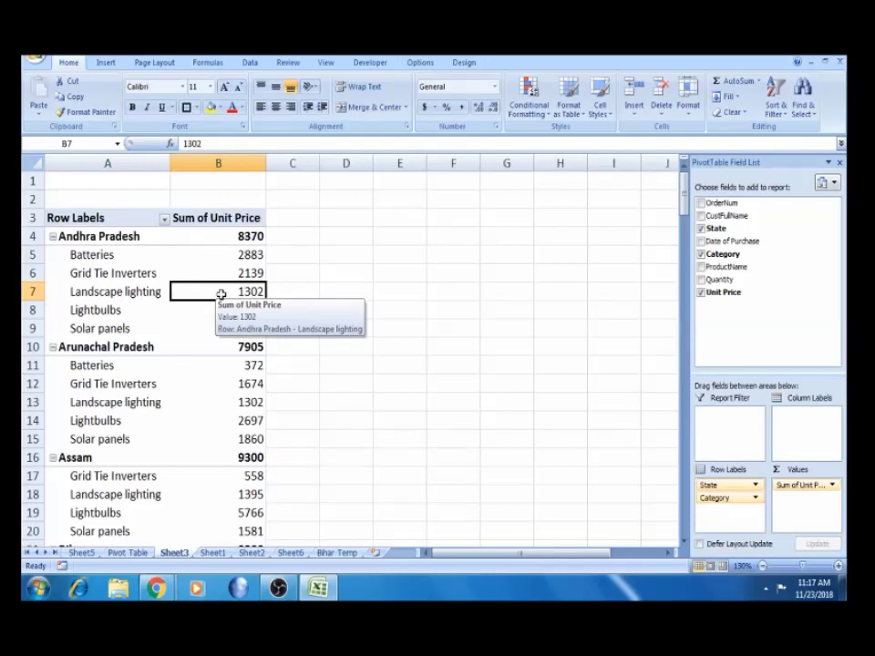
pyautogui.click(119, 256)
pyautogui.click(236, 255)
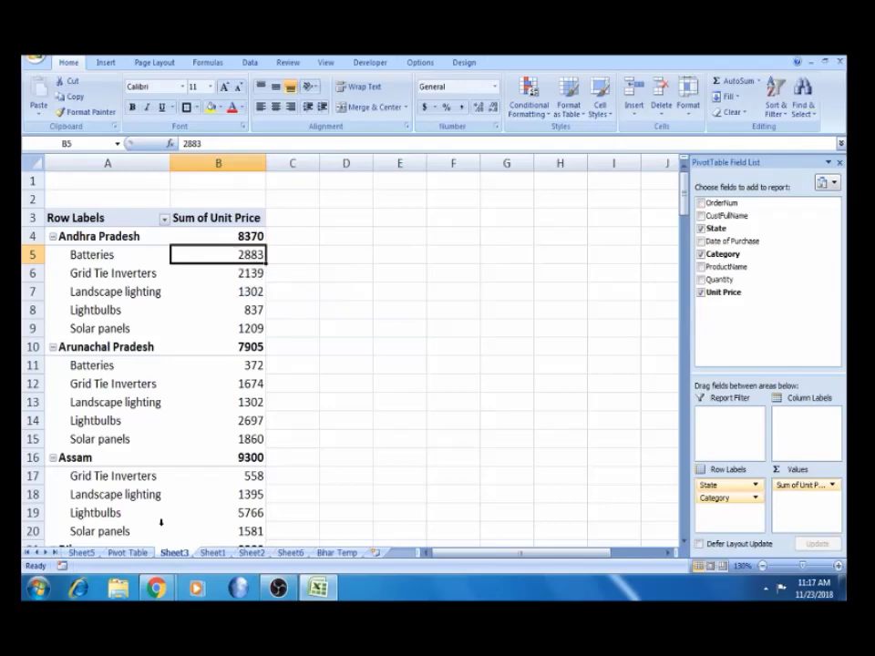
# Check Sheet1's source data, then drill into the 2883 Andhra Pradesh Batteries total.
pyautogui.click(203, 555)
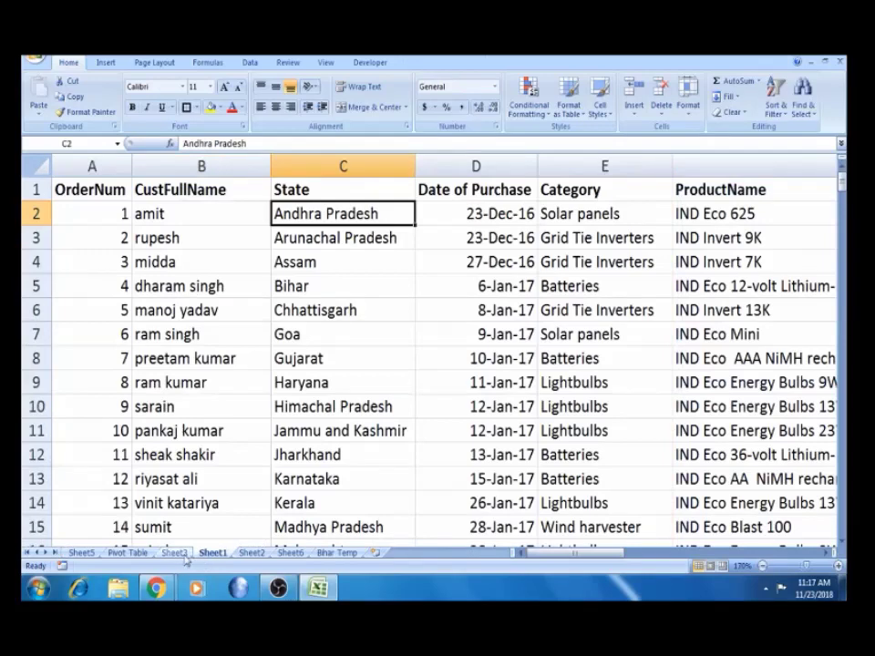
pyautogui.click(174, 553)
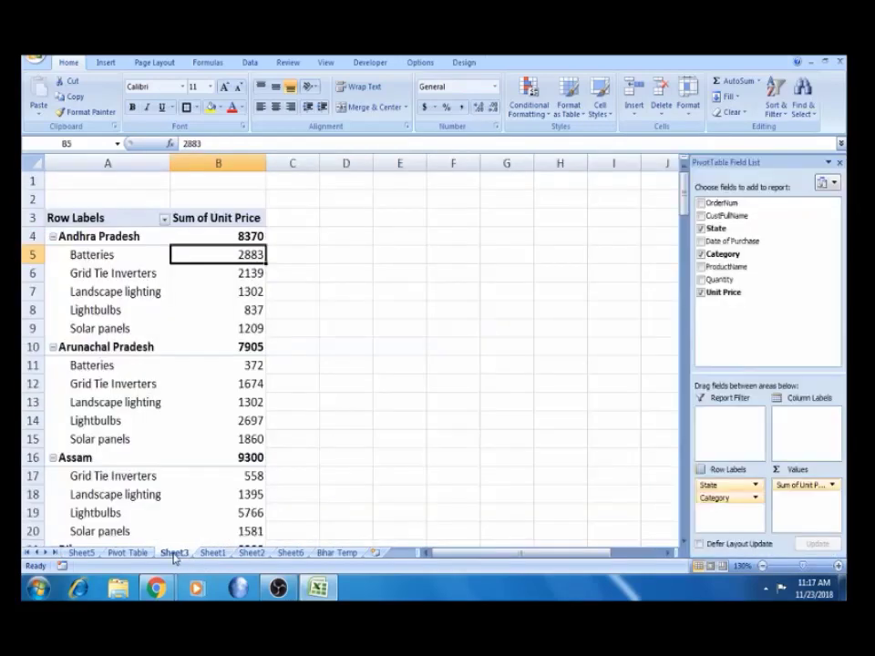
pyautogui.doubleClick(248, 252)
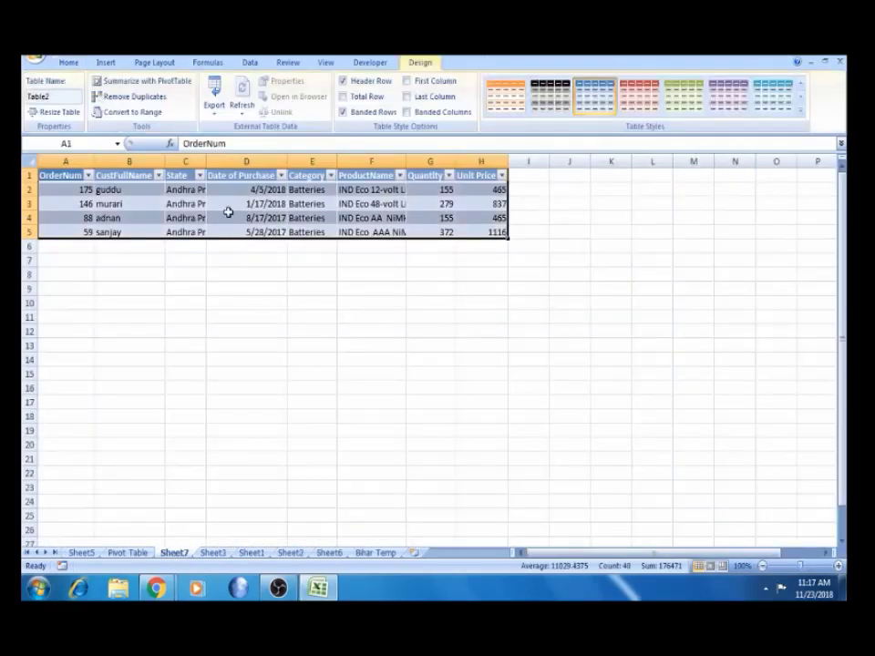
# Review the drill-down rows' State, Batteries category, product and OrderNum header columns, then visit Pivot Table and Sheet5.
pyautogui.click(191, 203)
pyautogui.click(316, 189)
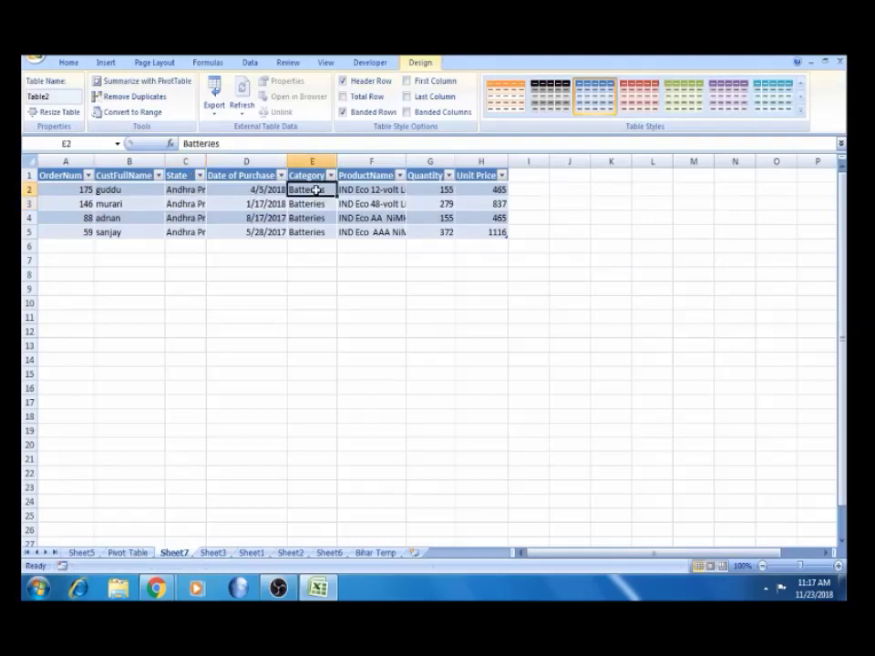
pyautogui.click(378, 190)
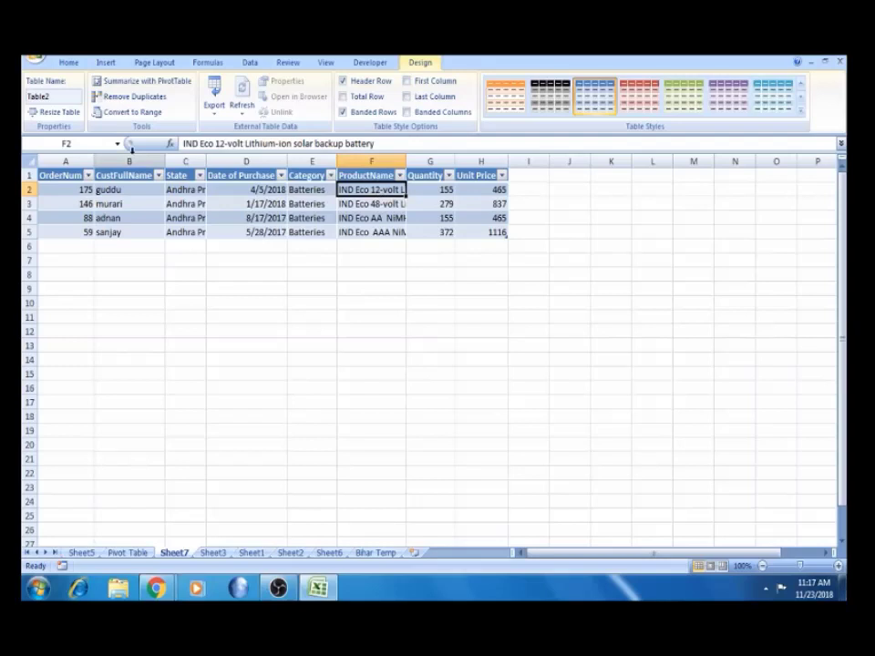
pyautogui.click(57, 170)
pyautogui.click(71, 176)
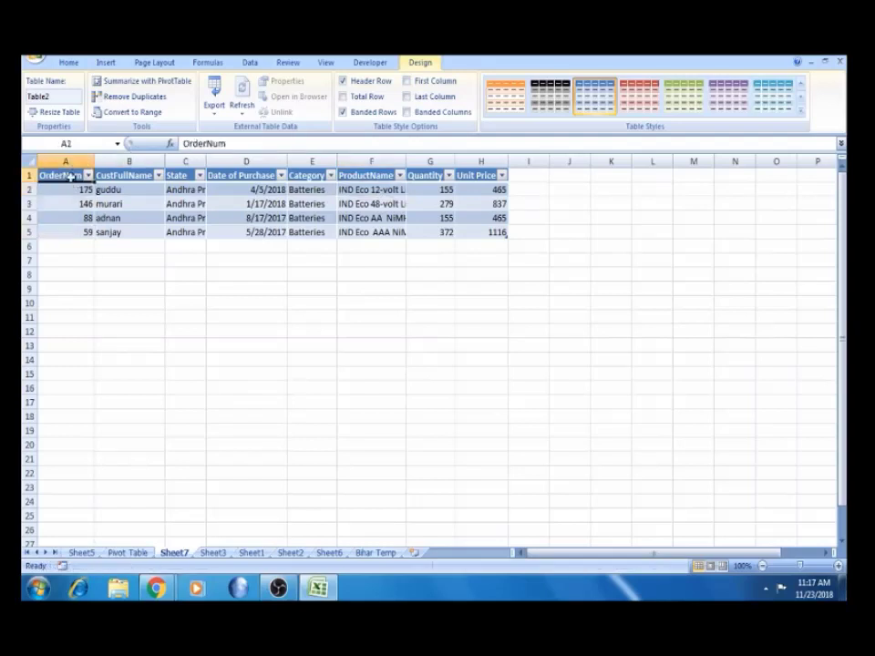
pyautogui.hotkey('shift', 'Right')
pyautogui.hotkey('shift', 'Right')
pyautogui.hotkey('shift', 'Right')
pyautogui.hotkey('shift', 'Right')
pyautogui.hotkey('shift', 'Right')
pyautogui.hotkey('shift', 'Right')
pyautogui.hotkey('shift', 'Right')
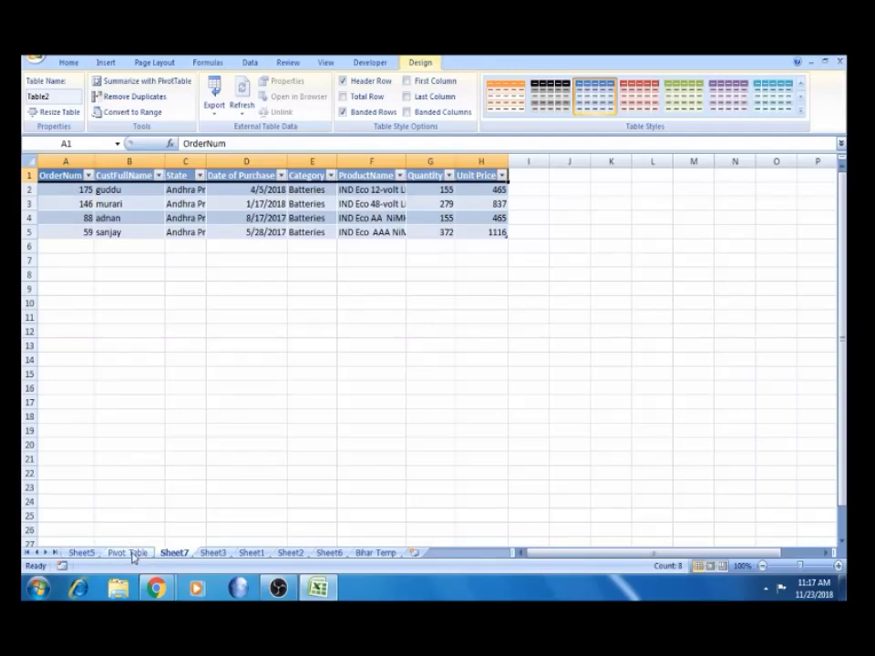
pyautogui.click(129, 553)
pyautogui.click(81, 553)
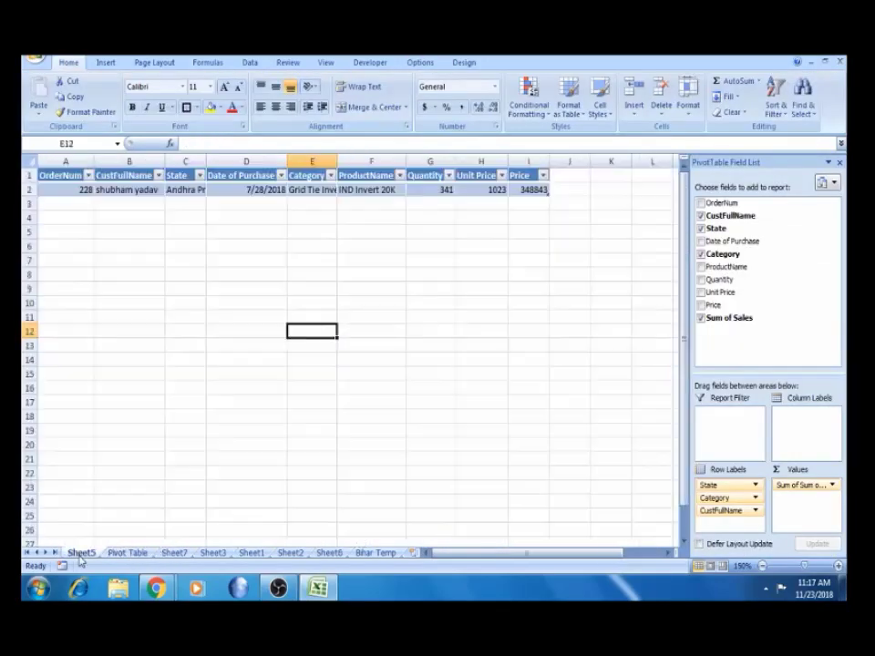
# Select the four Unit Price values H2:H5 on Sheet7 to read their 2883 sum.
pyautogui.click(174, 554)
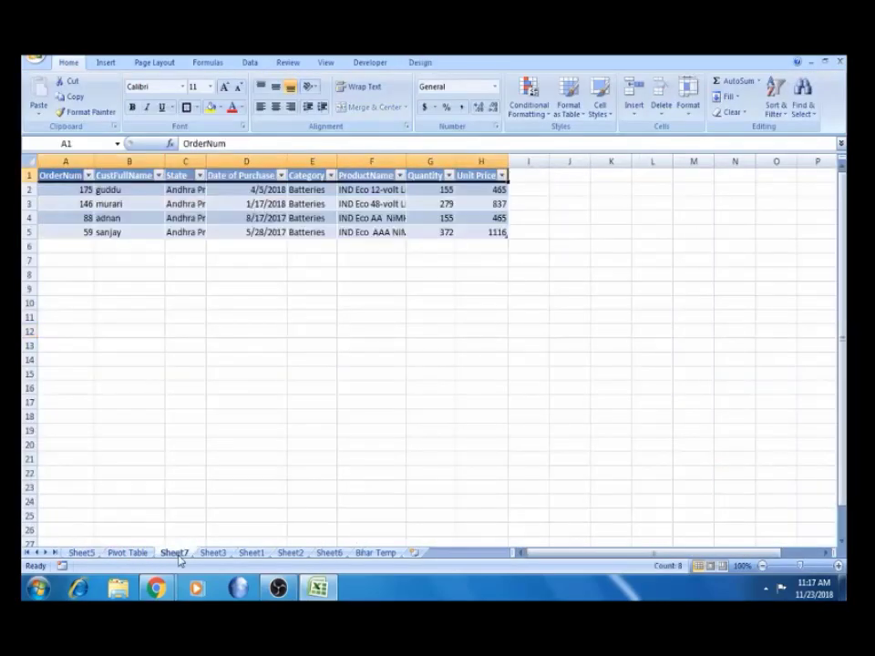
pyautogui.click(206, 554)
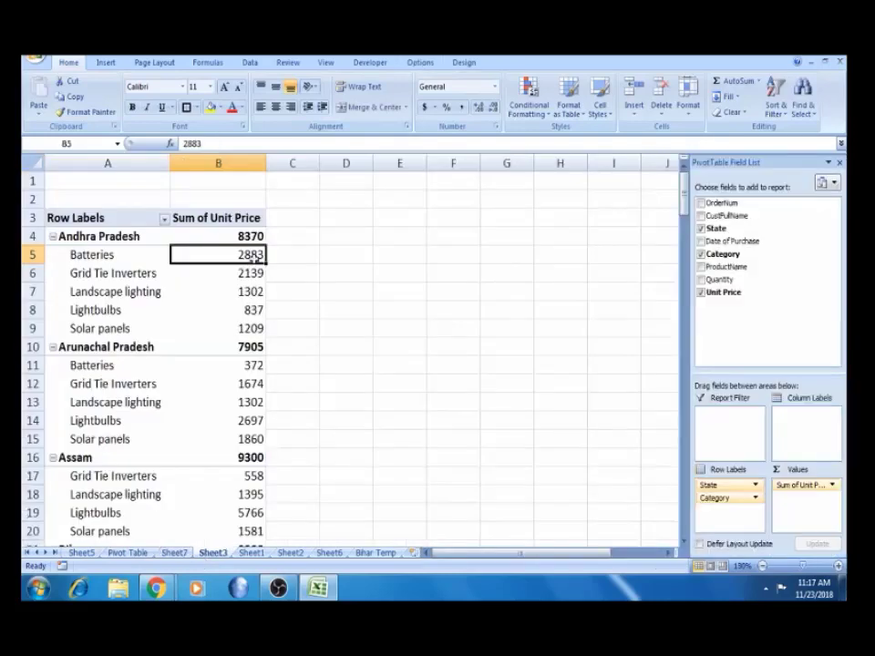
pyautogui.click(173, 553)
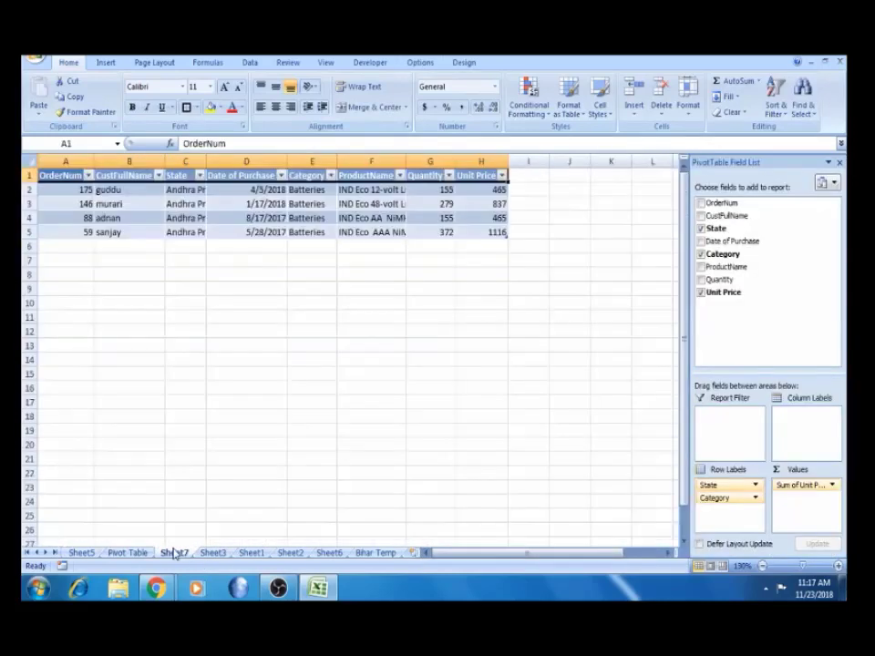
pyautogui.click(492, 188)
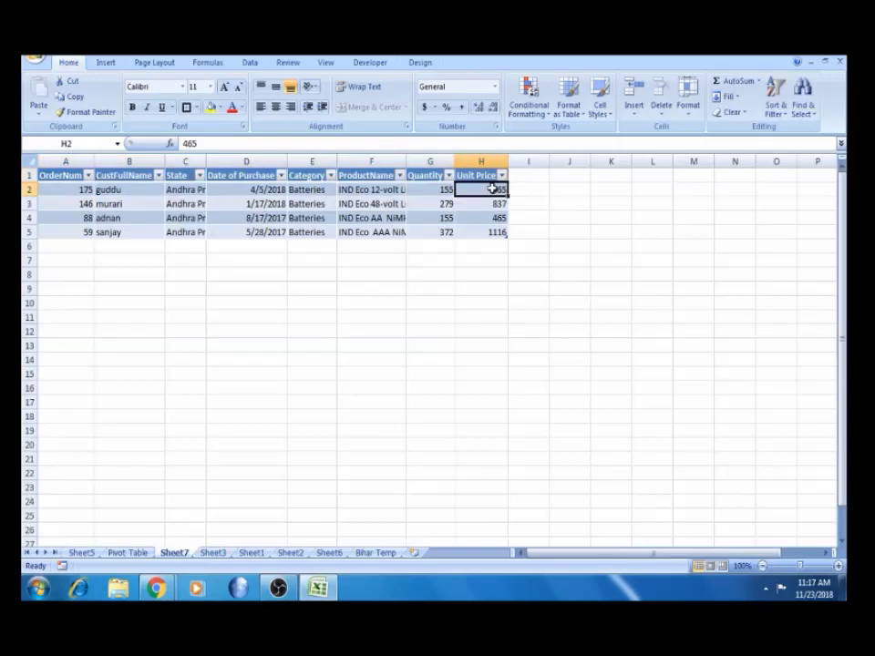
pyautogui.hotkey('ctrl', 'shift', 'Down')
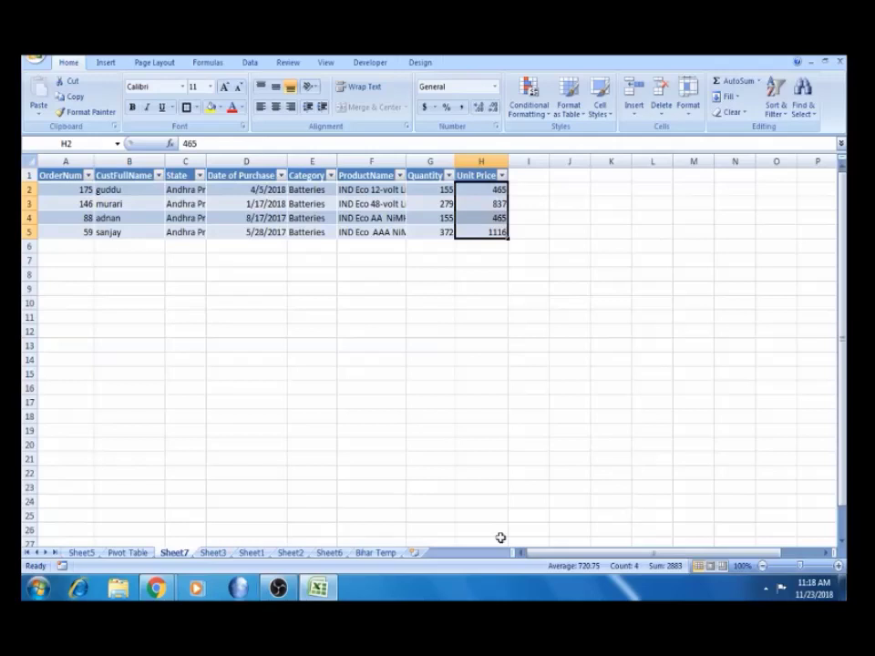
# Compare against the pivot's 2883 on Sheet3, then return to Sheet7 and deselect with E8.
pyautogui.click(212, 552)
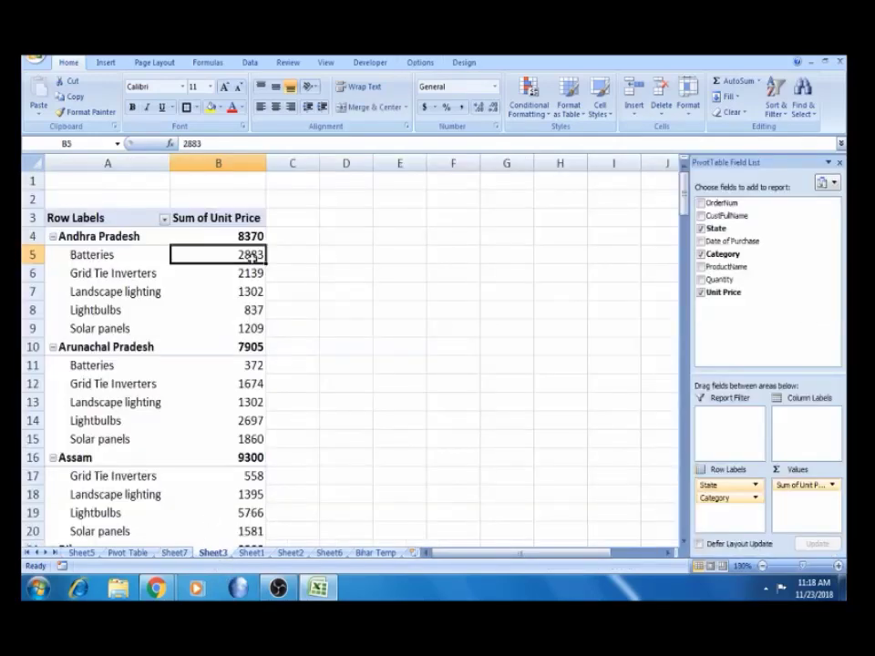
pyautogui.moveTo(251, 260)
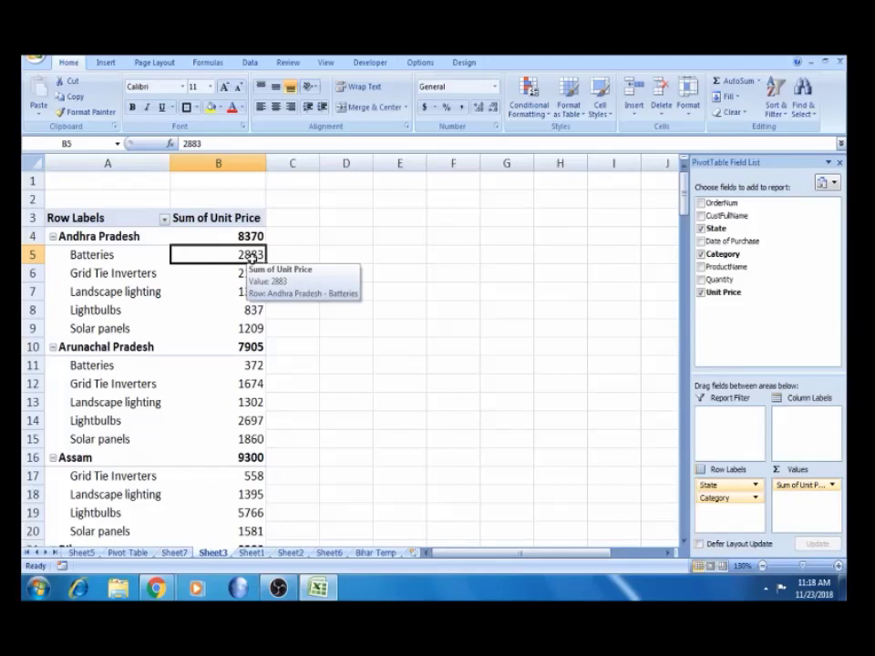
pyautogui.click(174, 552)
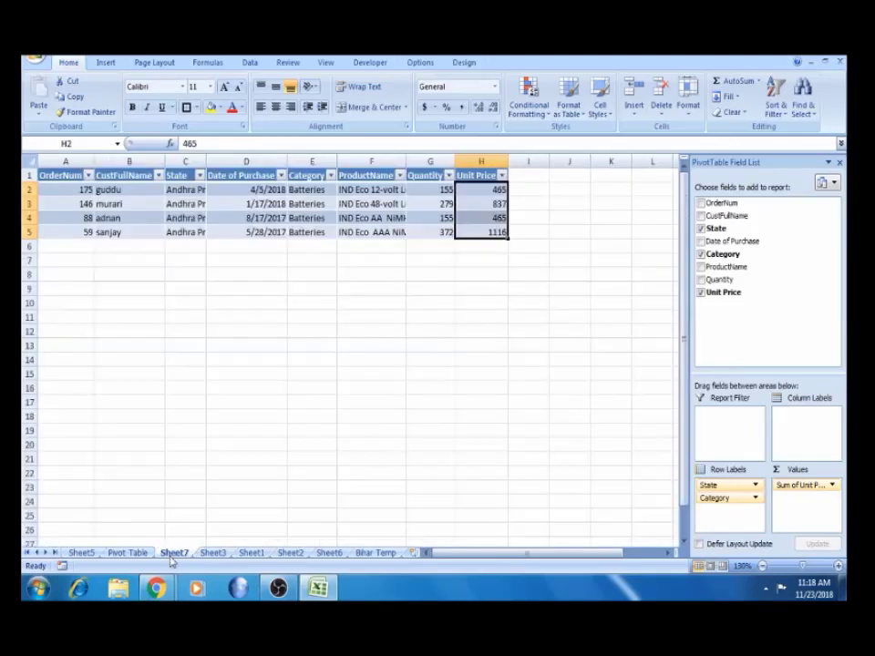
pyautogui.click(320, 277)
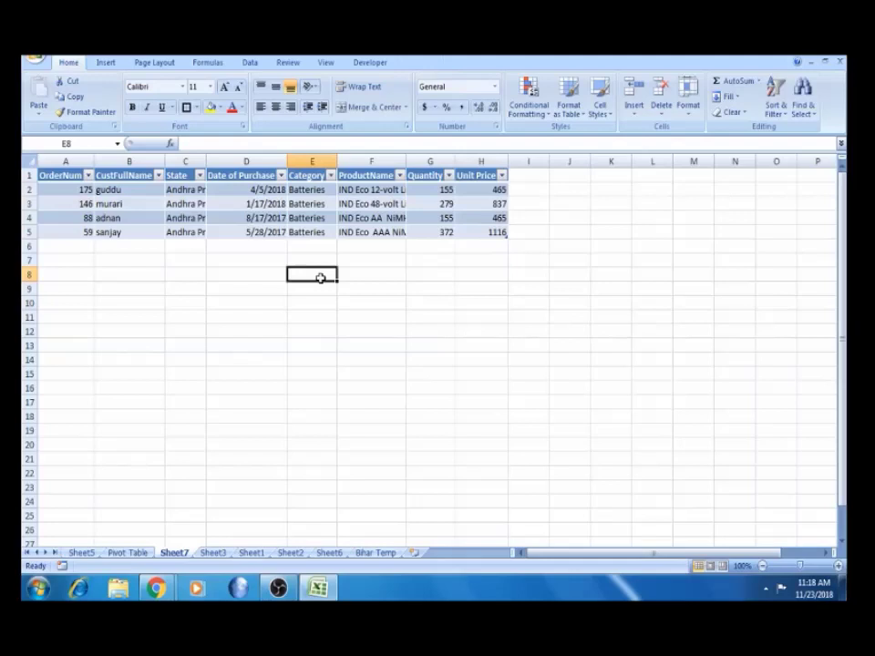